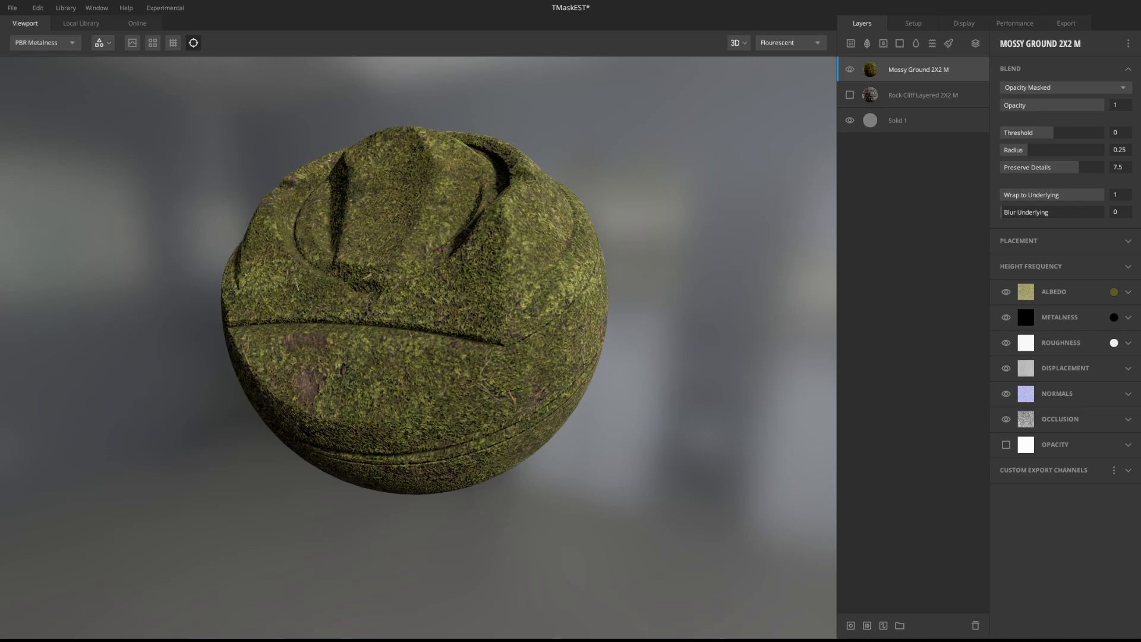
# Step: Add a mask stack to the Mossy Ground 2X2 M layer and give it a Position Gradient component
pyautogui.rightClick(895, 70)
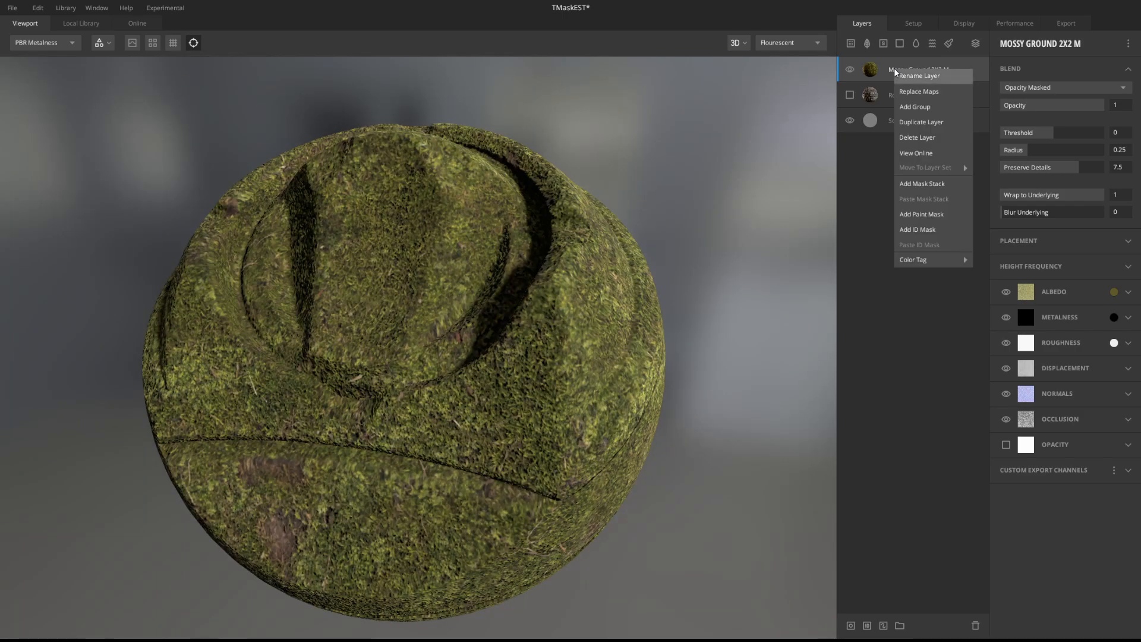
pyautogui.click(916, 185)
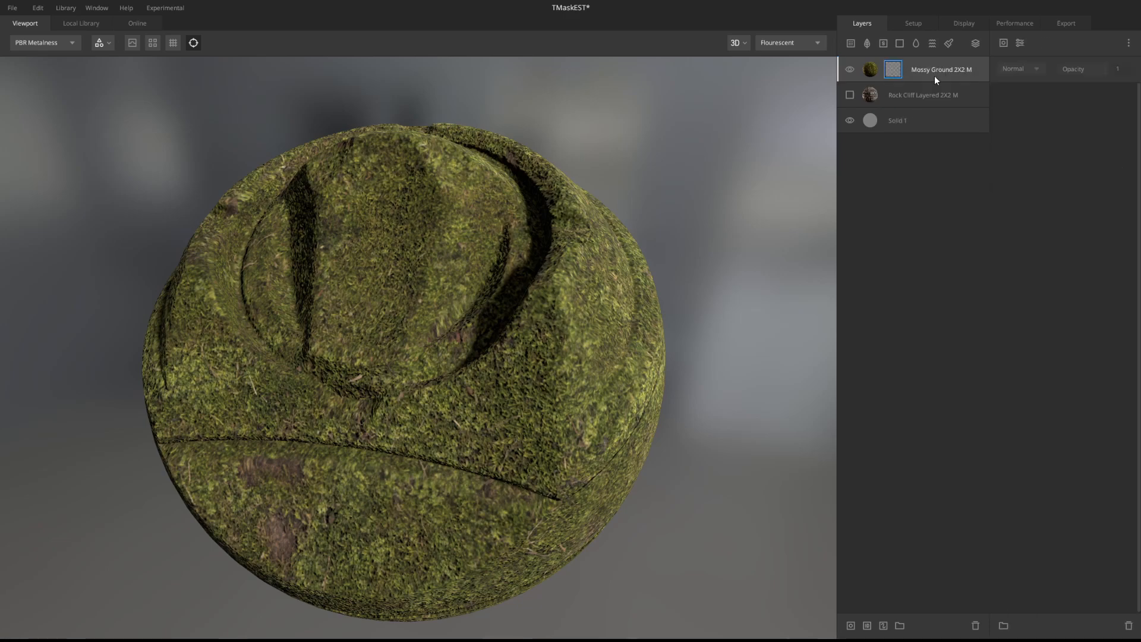
pyautogui.click(1021, 43)
pyautogui.click(1004, 43)
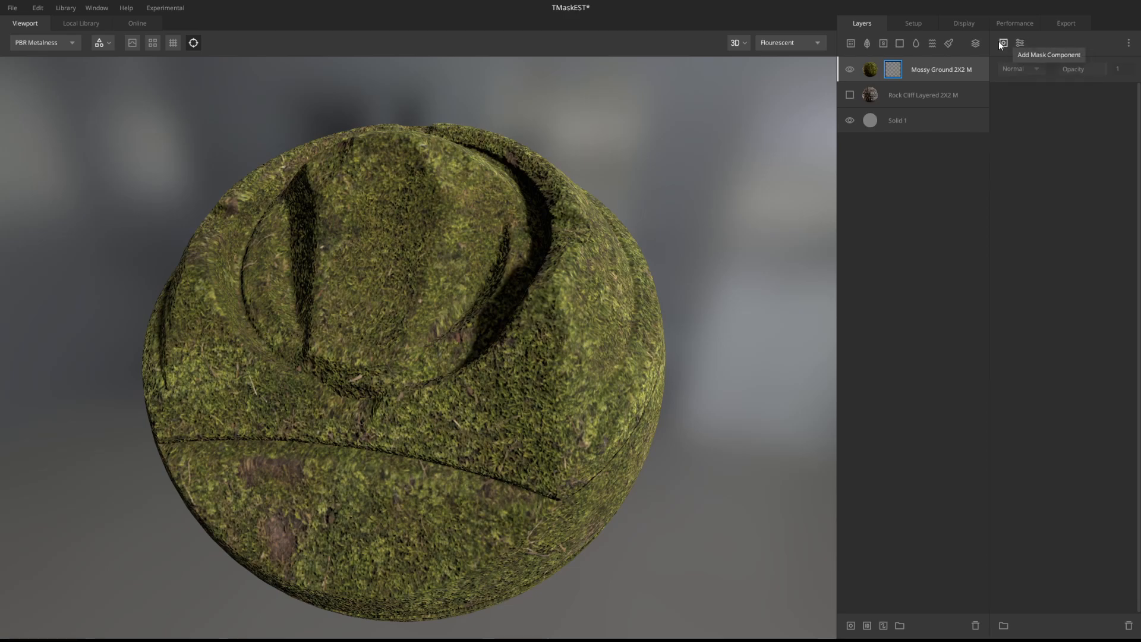
pyautogui.click(999, 44)
pyautogui.click(1024, 42)
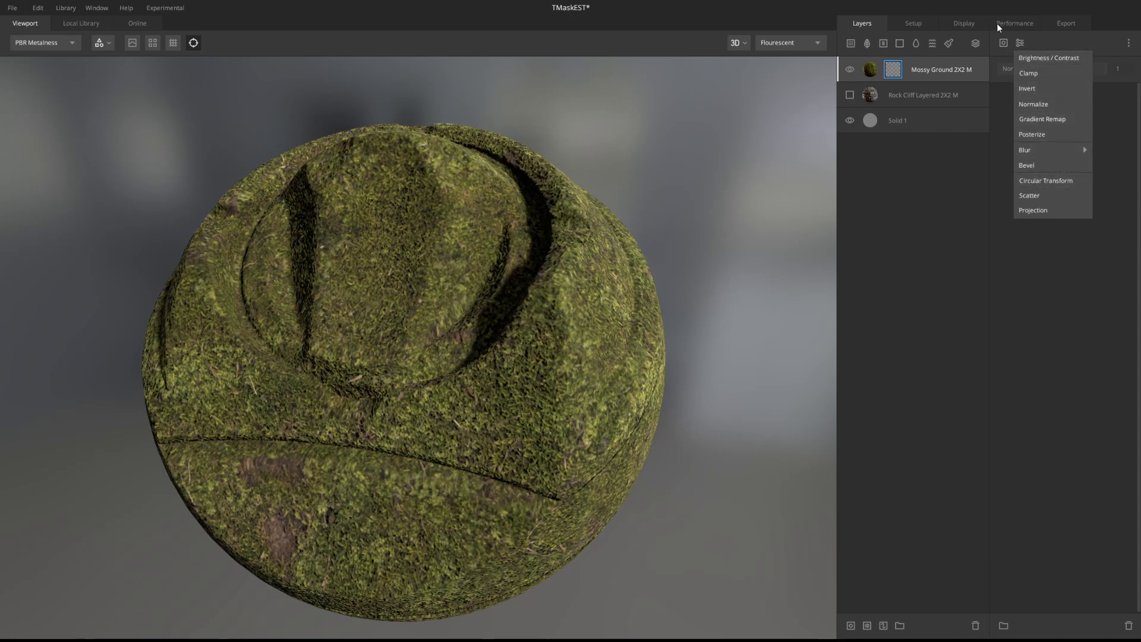
pyautogui.click(1003, 43)
pyautogui.click(1003, 42)
pyautogui.moveTo(1025, 88)
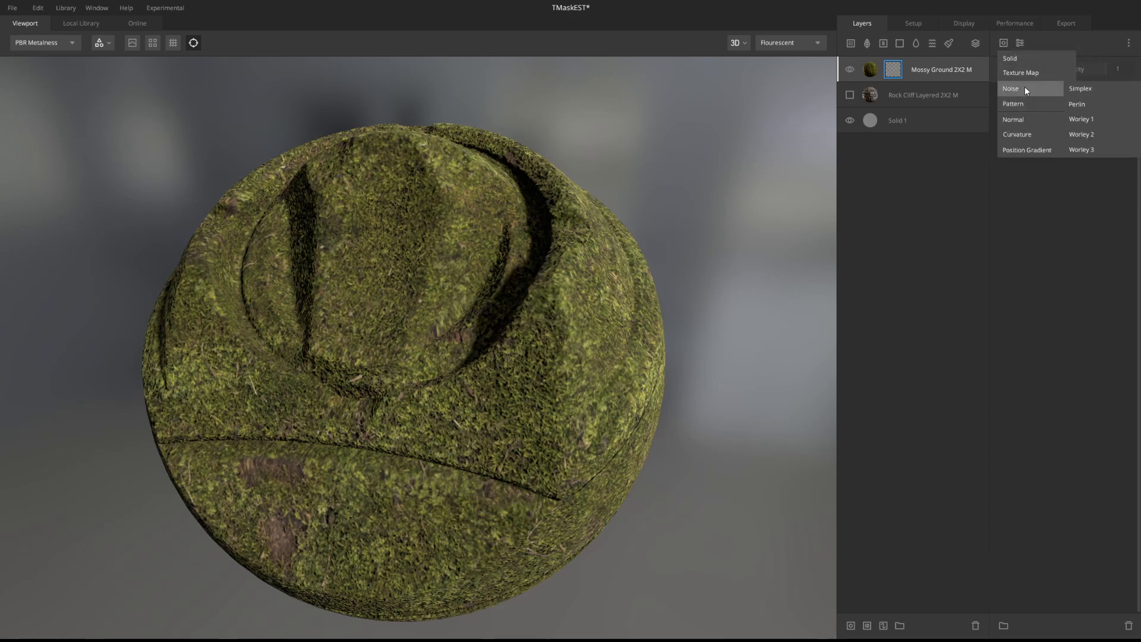
pyautogui.click(1023, 153)
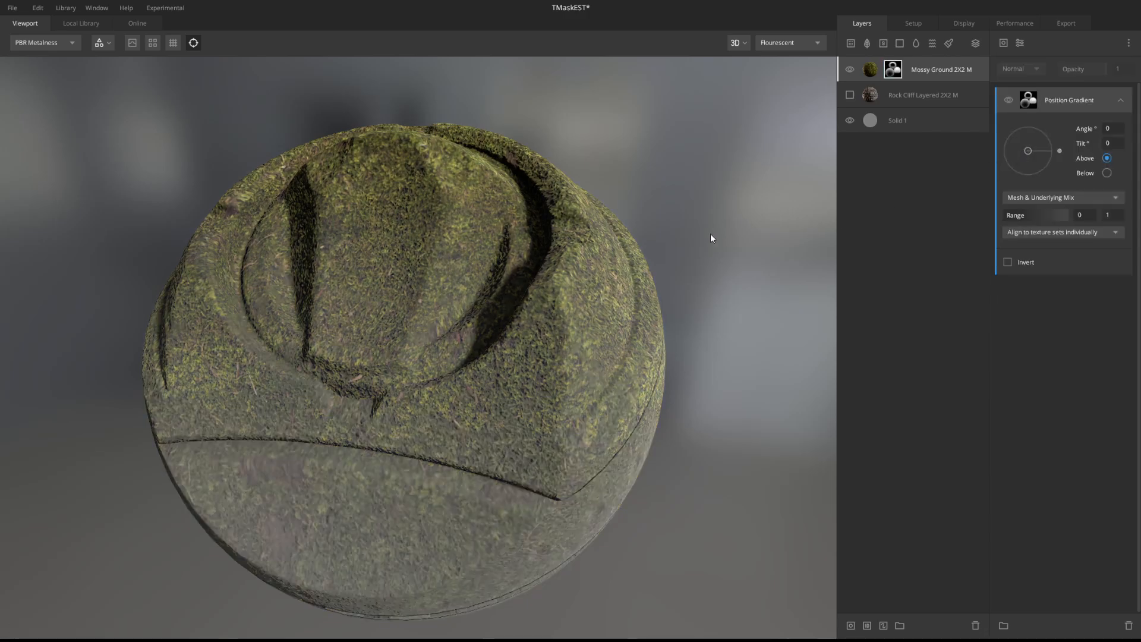
# Step: Compare the masked moss material with its black-and-white layer mask on the model from different angles
pyautogui.moveTo(654, 320); pyautogui.dragTo(564, 264)
pyautogui.moveTo(492, 322); pyautogui.dragTo(546, 275)
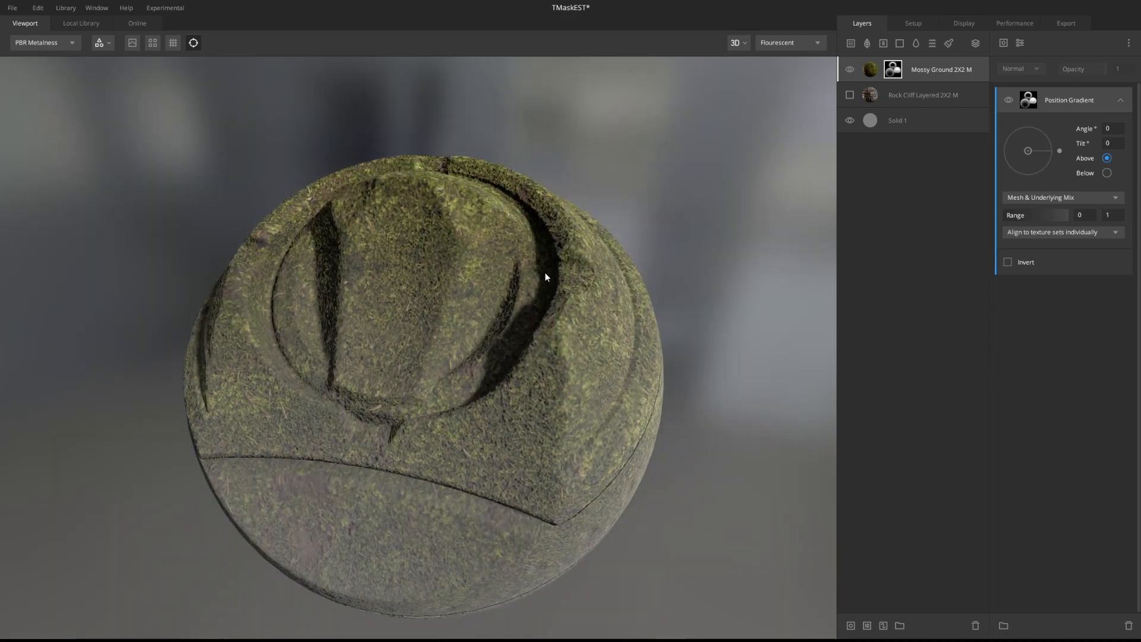
pyautogui.press('m')
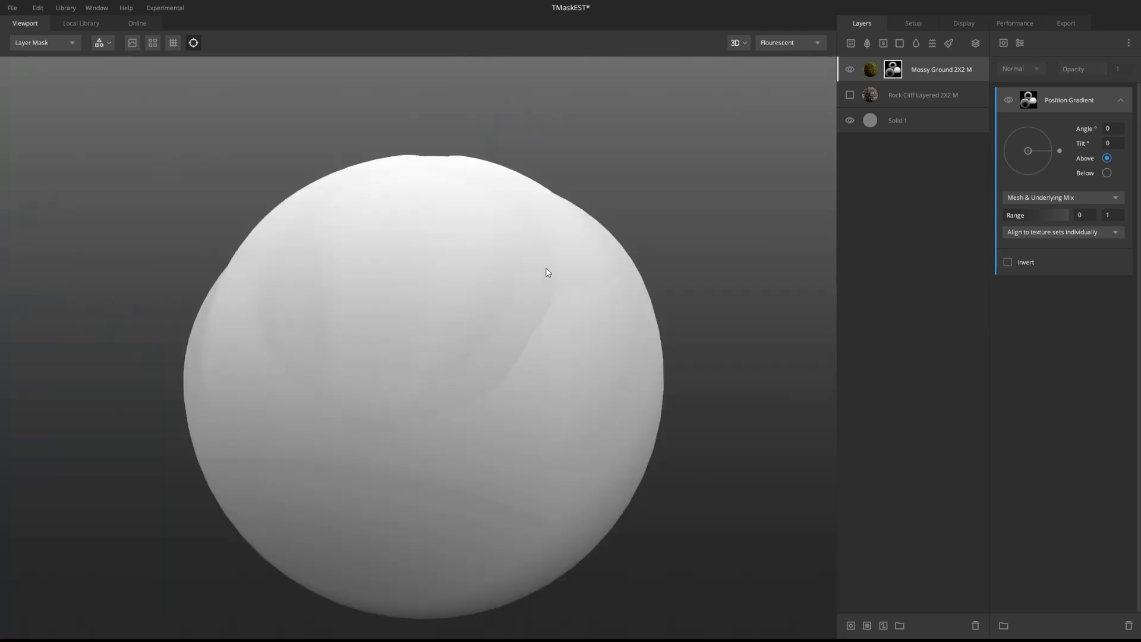
pyautogui.press('m')
pyautogui.press('m')
pyautogui.press('m')
pyautogui.press('m')
pyautogui.press('m')
pyautogui.moveTo(592, 341)
pyautogui.keyDown('alt'); pyautogui.mouseDown()
pyautogui.moveTo(601, 320)
pyautogui.moveTo(474, 476)
pyautogui.moveTo(345, 436)
pyautogui.moveTo(379, 428)
pyautogui.moveTo(387, 349)
pyautogui.moveTo(486, 374)
pyautogui.moveTo(588, 372)
pyautogui.moveTo(488, 338)
pyautogui.mouseUp(); pyautogui.keyUp('alt')
pyautogui.press('m')
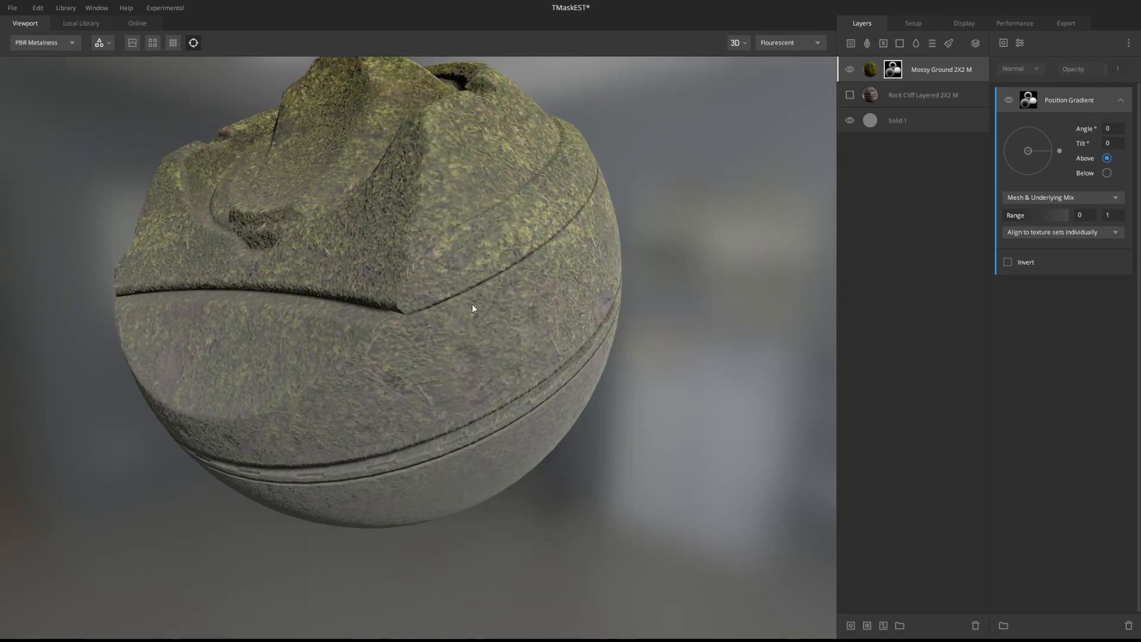
# Step: Hide the Mossy Ground layer to inspect the Solid 1 base, and show the moss again
pyautogui.click(850, 69)
pyautogui.click(890, 121)
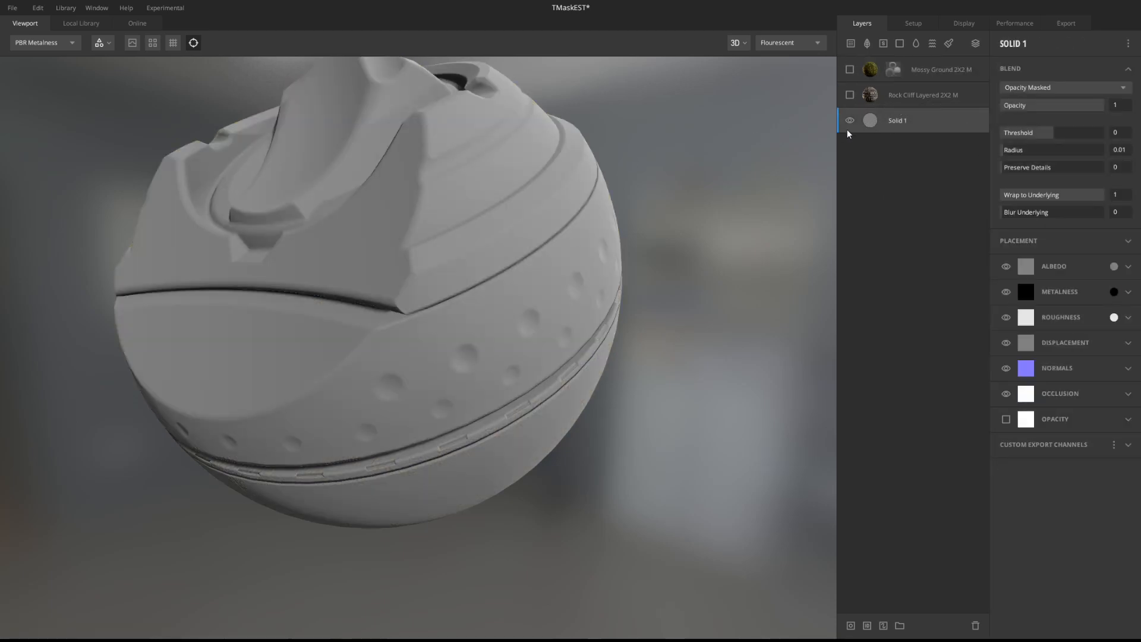
pyautogui.click(850, 69)
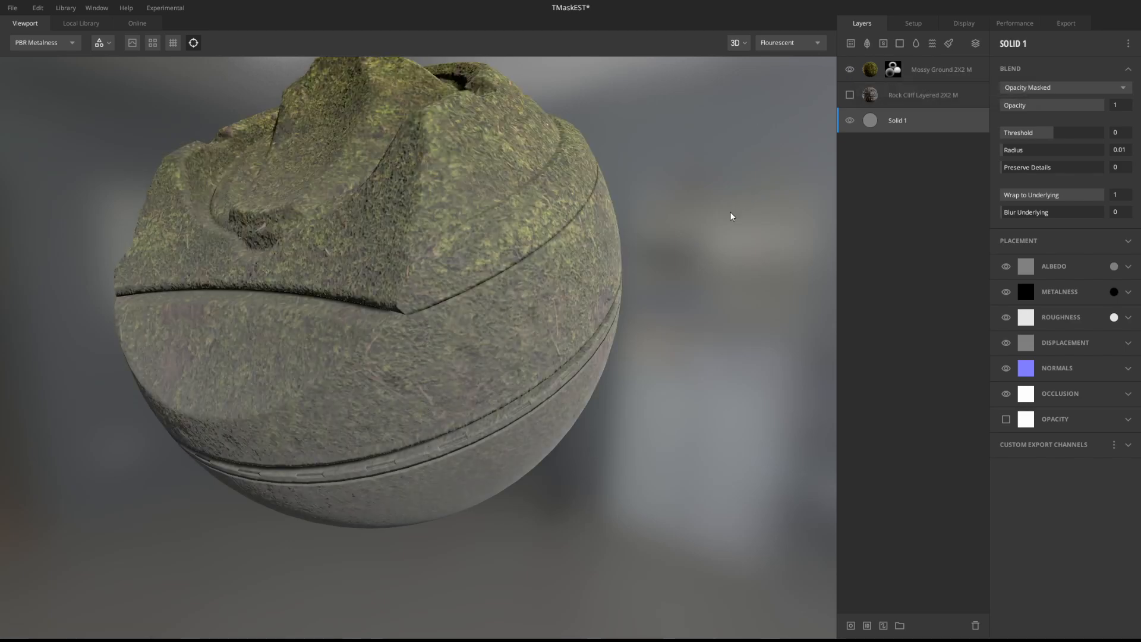
# Step: Examine the Mossy Ground active mask from the model's top to its underside, and return to the PBR Metalness view
pyautogui.press('m')
pyautogui.press('m')
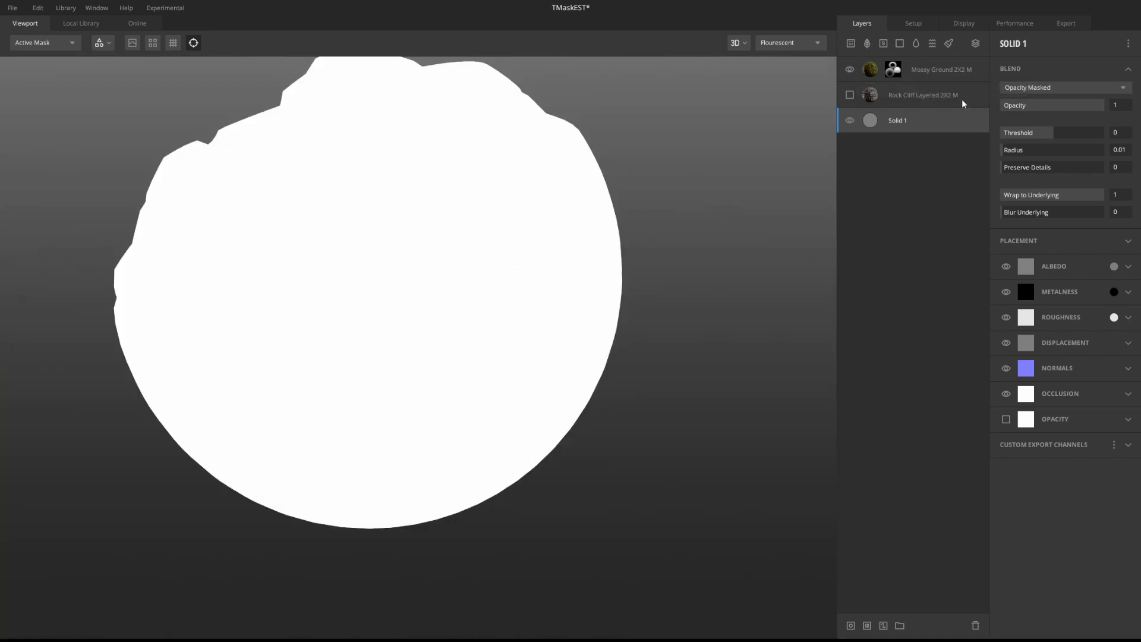
pyautogui.click(894, 73)
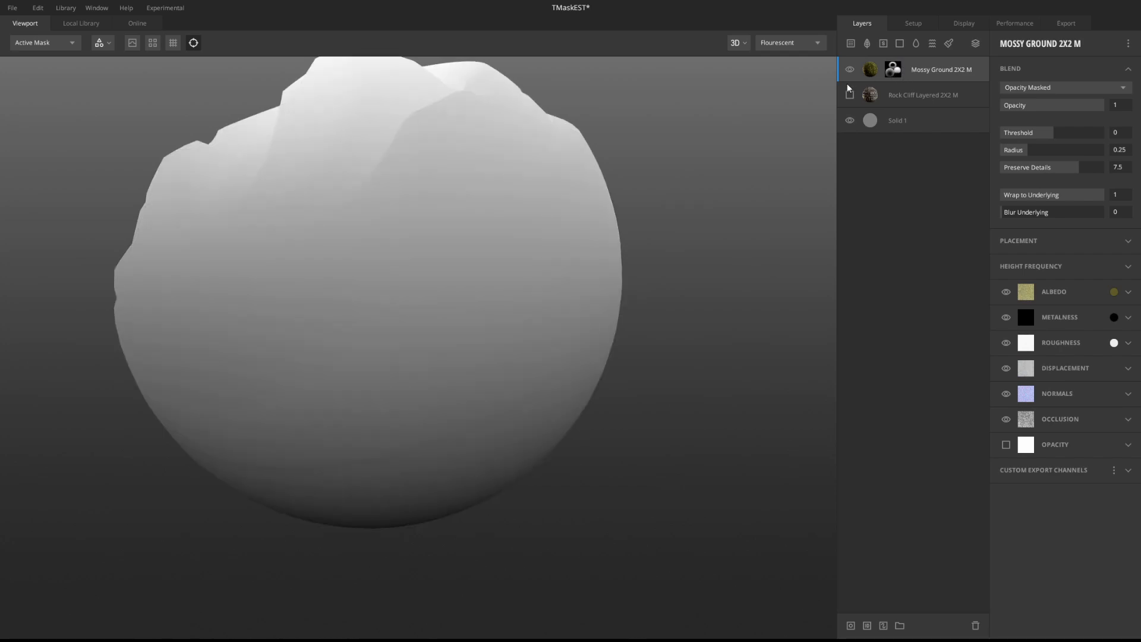
pyautogui.moveTo(576, 169); pyautogui.dragTo(582, 191, button='middle')
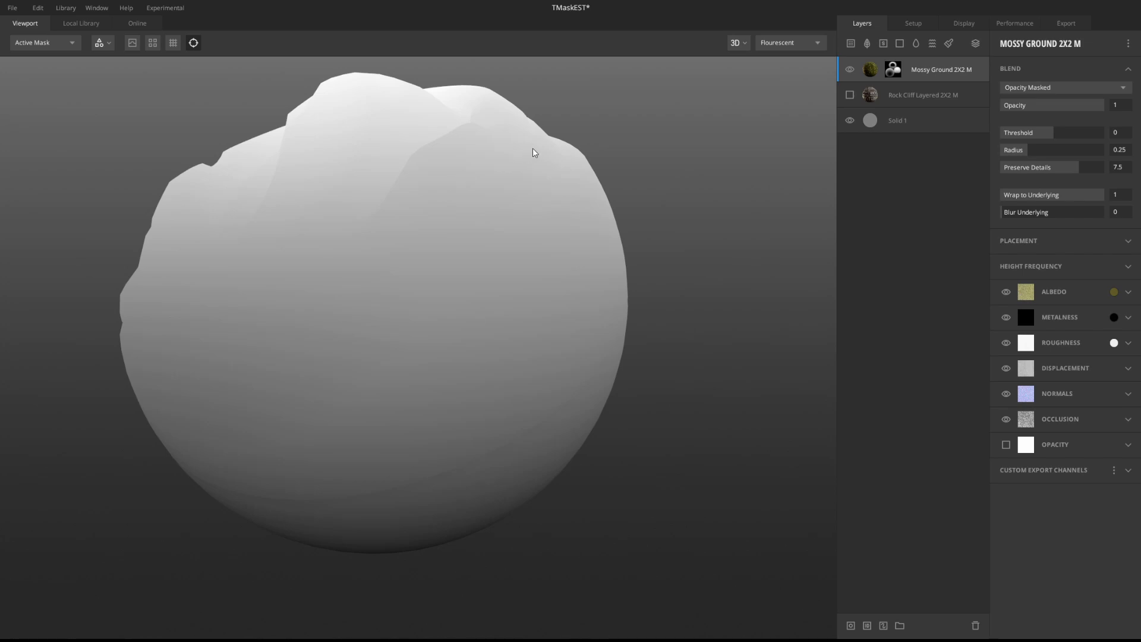
pyautogui.moveTo(494, 395)
pyautogui.mouseDown()
pyautogui.moveTo(497, 415)
pyautogui.moveTo(489, 334)
pyautogui.moveTo(427, 596)
pyautogui.mouseUp()
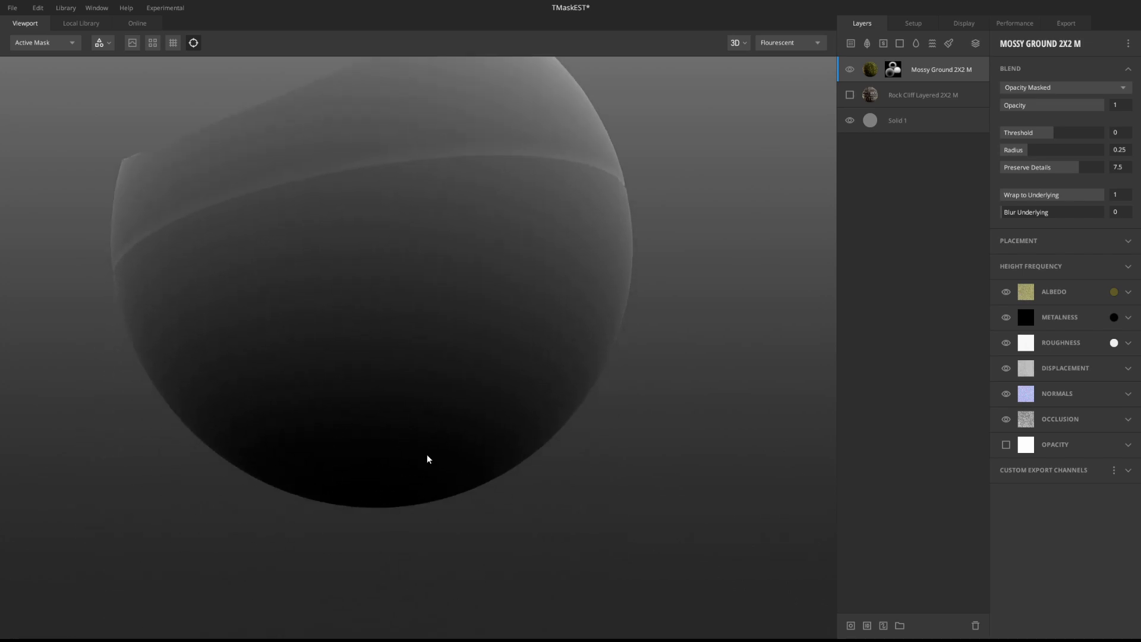
pyautogui.moveTo(369, 468)
pyautogui.mouseDown()
pyautogui.moveTo(441, 412)
pyautogui.moveTo(469, 274)
pyautogui.mouseUp()
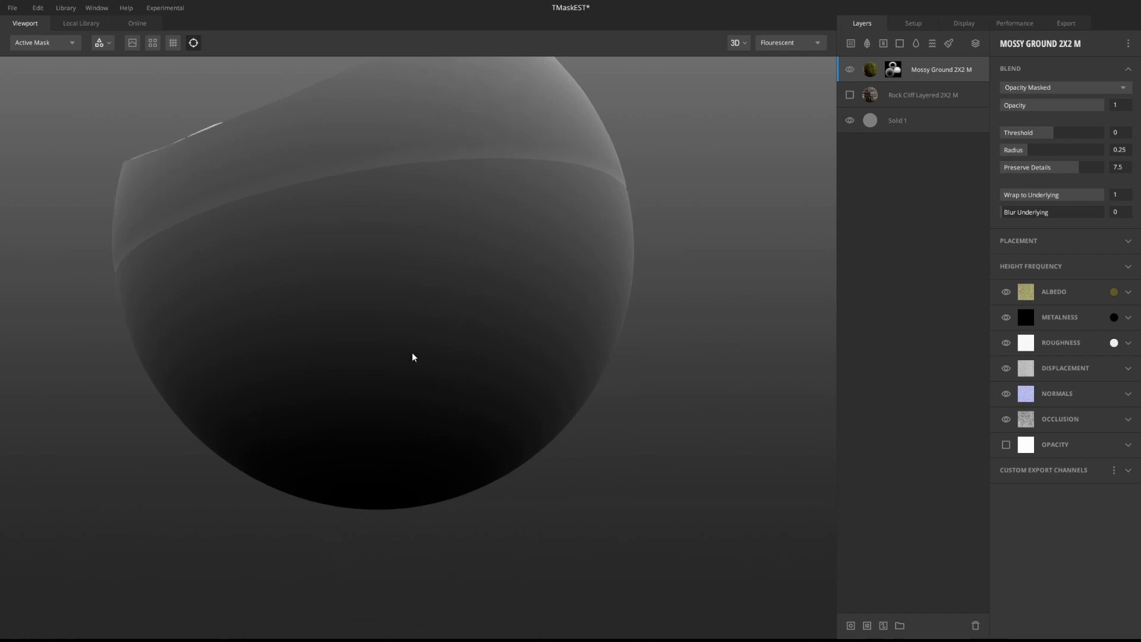
pyautogui.moveTo(395, 292)
pyautogui.mouseDown()
pyautogui.moveTo(387, 321)
pyautogui.moveTo(389, 284)
pyautogui.moveTo(418, 354)
pyautogui.mouseUp()
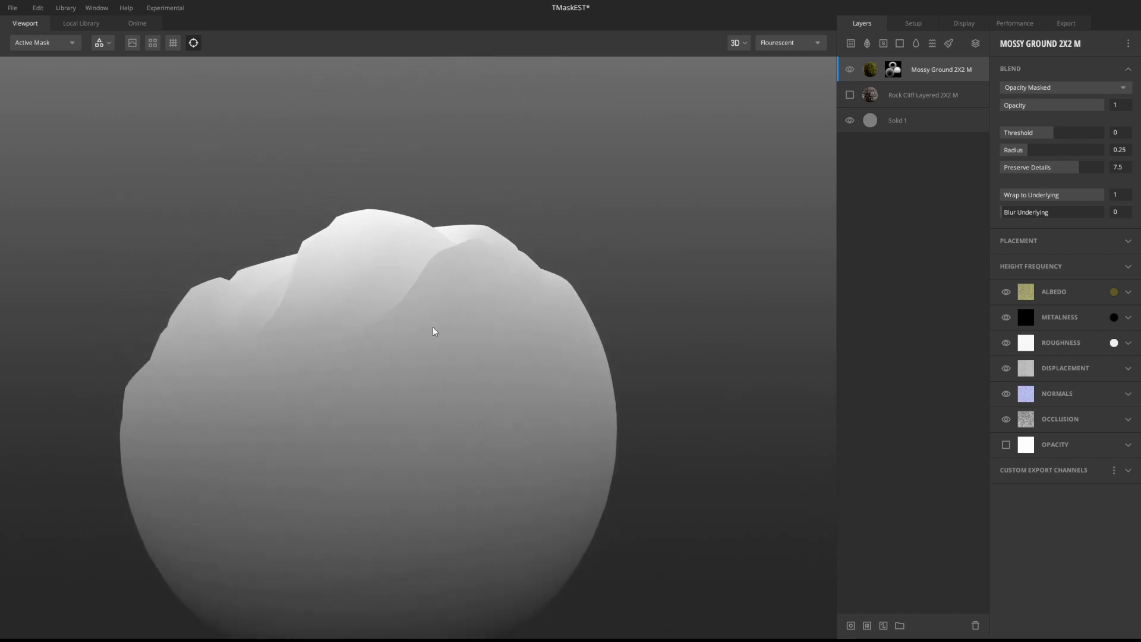
pyautogui.moveTo(494, 313); pyautogui.dragTo(510, 283, button='middle')
pyautogui.press('m')
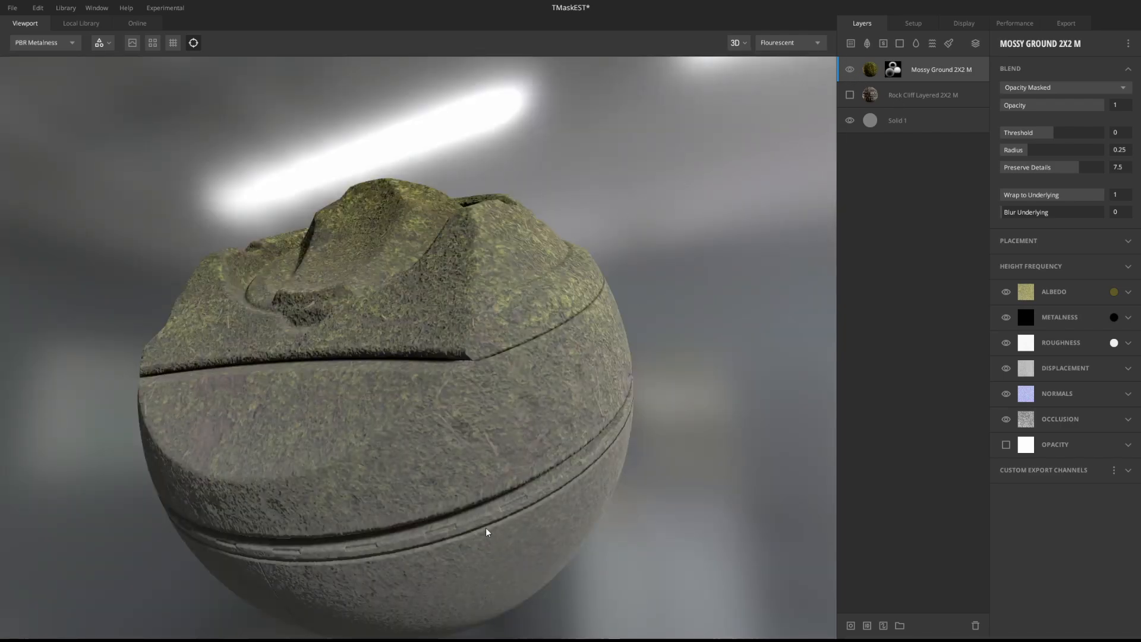
# Step: Display the layer mask, select the Mossy Ground mask stack, and examine the gradient around the model
pyautogui.moveTo(476, 396); pyautogui.dragTo(502, 417)
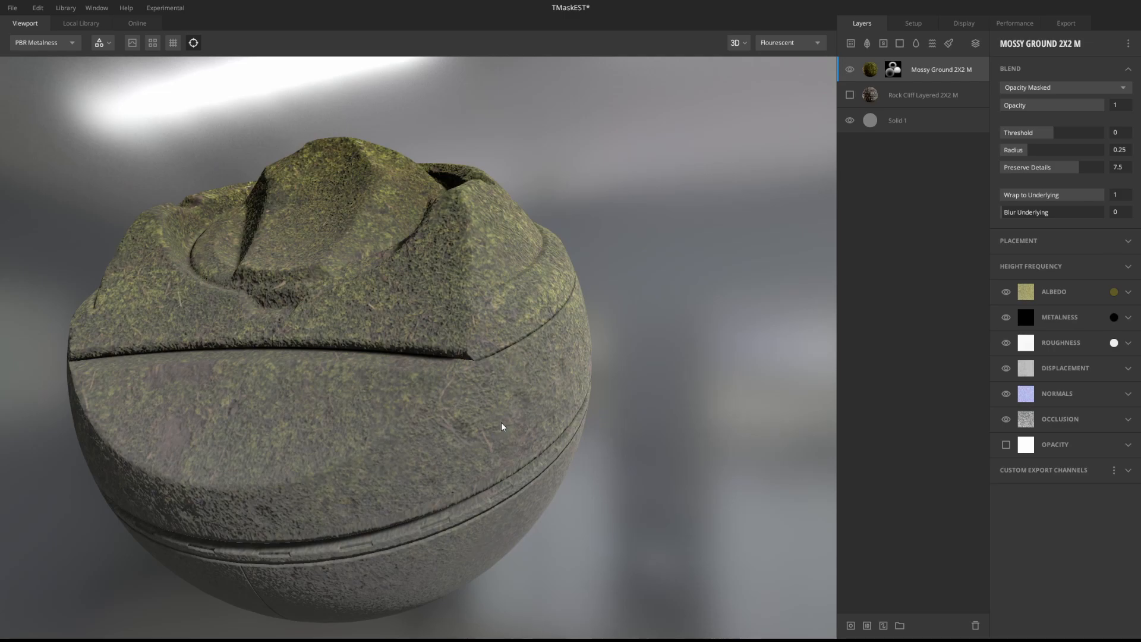
pyautogui.press('m')
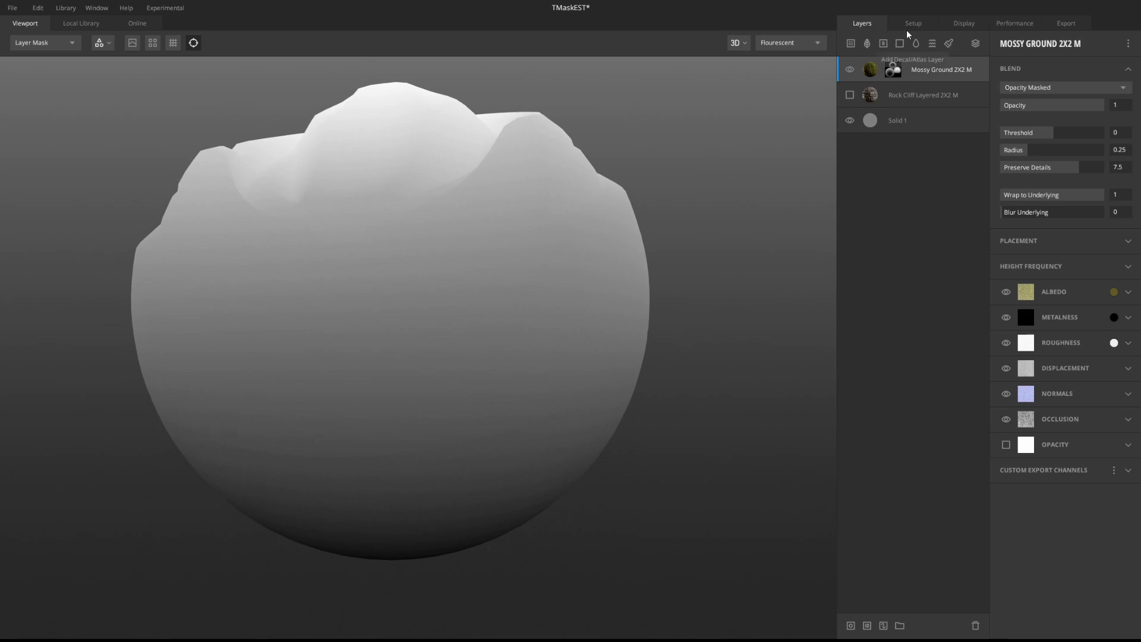
pyautogui.click(892, 69)
pyautogui.keyDown('alt'); pyautogui.moveTo(505, 244); pyautogui.dragTo(363, 587); pyautogui.keyUp('alt')
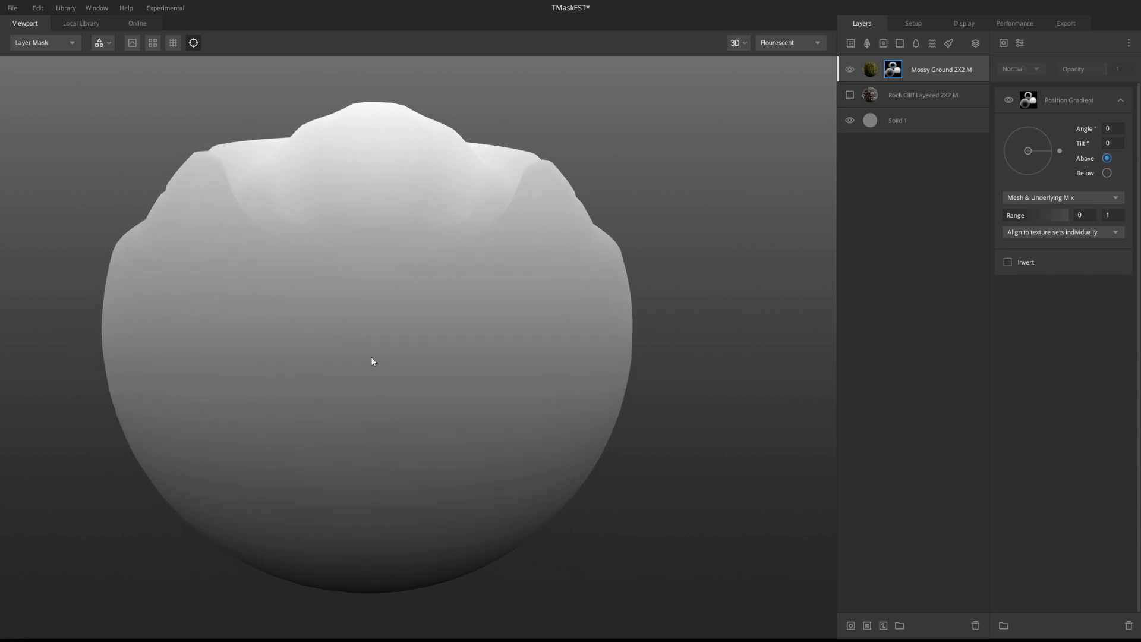
pyautogui.keyDown('alt'); pyautogui.moveTo(499, 247); pyautogui.dragTo(453, 326); pyautogui.keyUp('alt')
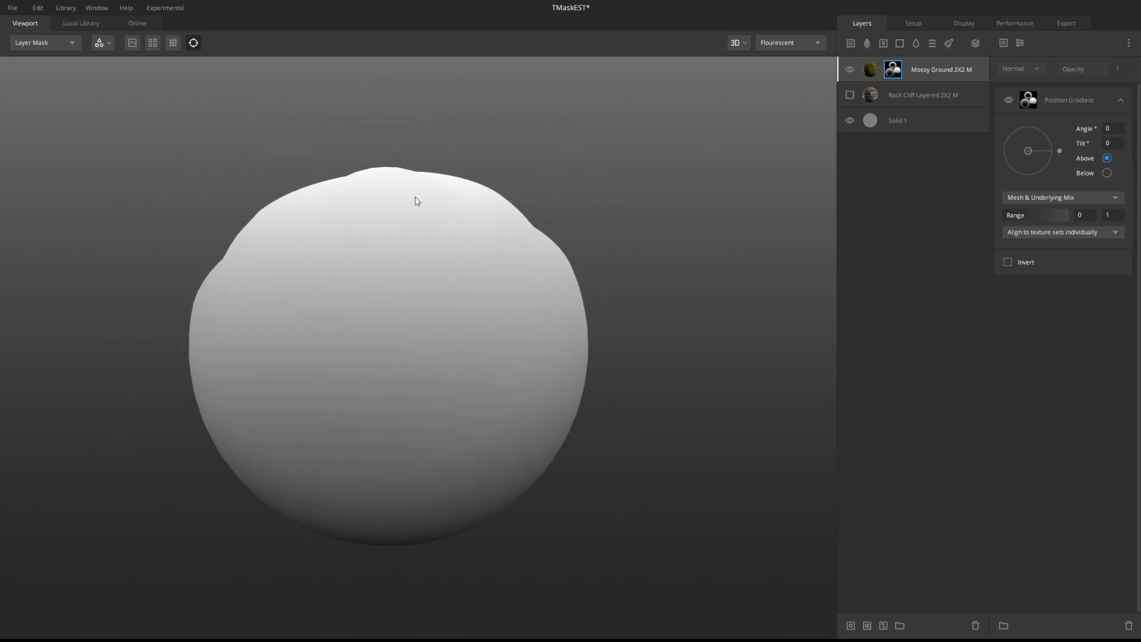
pyautogui.keyDown('alt'); pyautogui.moveTo(452, 526); pyautogui.dragTo(500, 369); pyautogui.keyUp('alt')
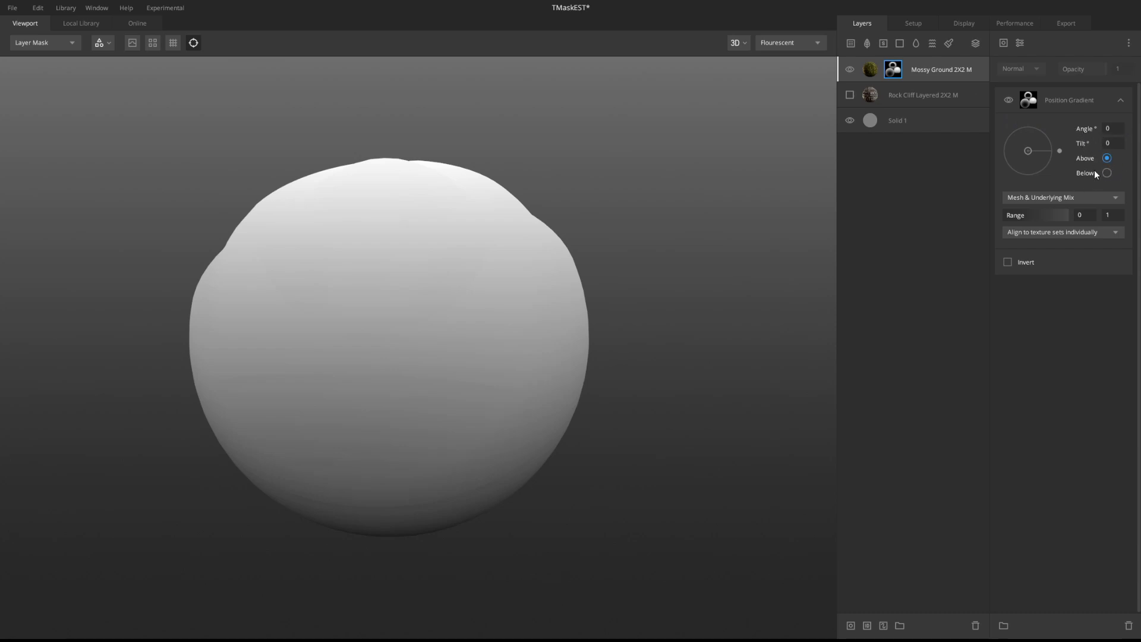
# Step: Try an angle of 27.59° and a tilt of 74.75° on the position gradient, inspecting the mask around the model
pyautogui.click(1029, 152)
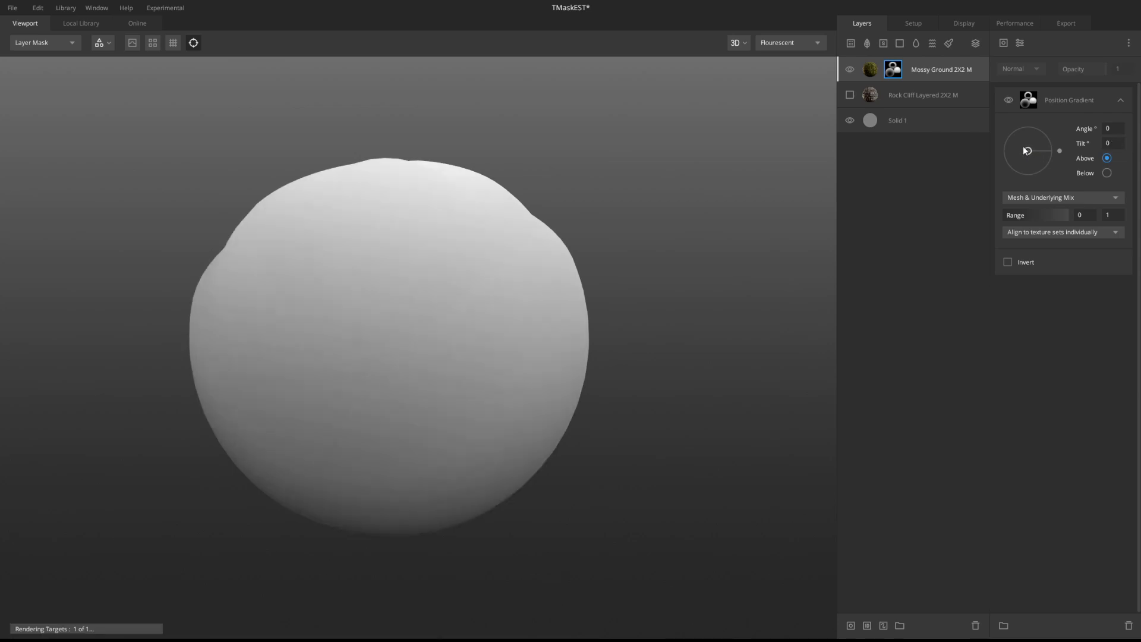
pyautogui.moveTo(1027, 150); pyautogui.dragTo(1053, 151)
pyautogui.keyDown('alt'); pyautogui.moveTo(386, 287); pyautogui.dragTo(619, 283); pyautogui.keyUp('alt')
pyautogui.moveTo(1051, 151)
pyautogui.mouseDown()
pyautogui.moveTo(1015, 147)
pyautogui.moveTo(1073, 145)
pyautogui.moveTo(1010, 158)
pyautogui.moveTo(1048, 152)
pyautogui.moveTo(1033, 120)
pyautogui.moveTo(1046, 123)
pyautogui.moveTo(1056, 163)
pyautogui.moveTo(1037, 184)
pyautogui.moveTo(1010, 188)
pyautogui.moveTo(1061, 166)
pyautogui.moveTo(1072, 127)
pyautogui.moveTo(1056, 140)
pyautogui.mouseUp()
pyautogui.keyDown('alt'); pyautogui.moveTo(421, 257); pyautogui.dragTo(459, 202); pyautogui.keyUp('alt')
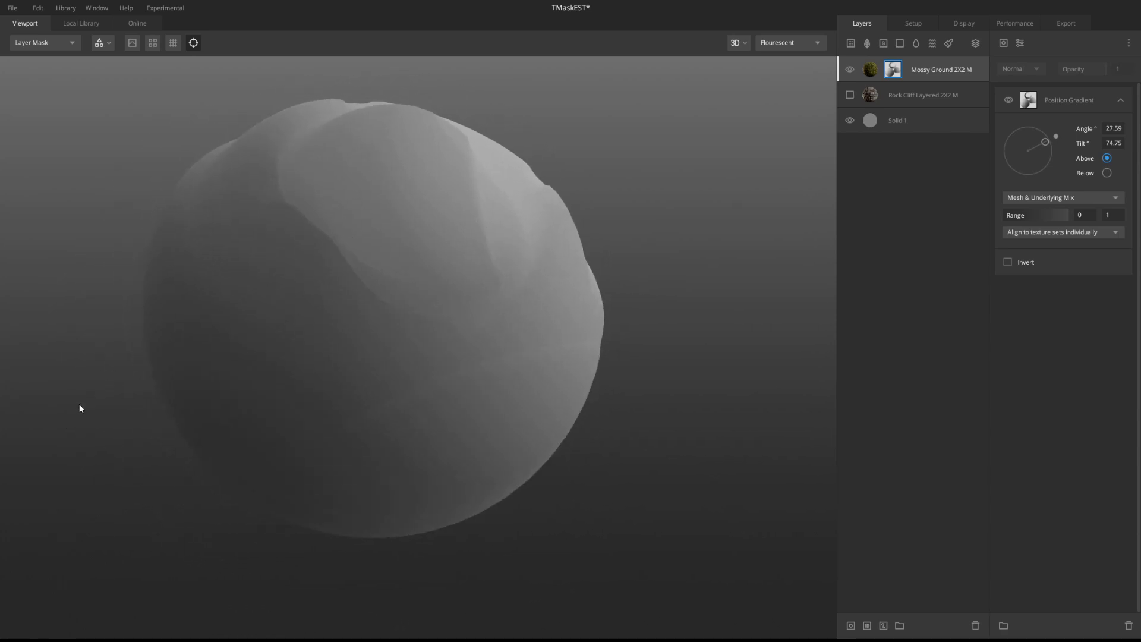
pyautogui.keyDown('alt'); pyautogui.moveTo(723, 114); pyautogui.dragTo(604, 247); pyautogui.keyUp('alt')
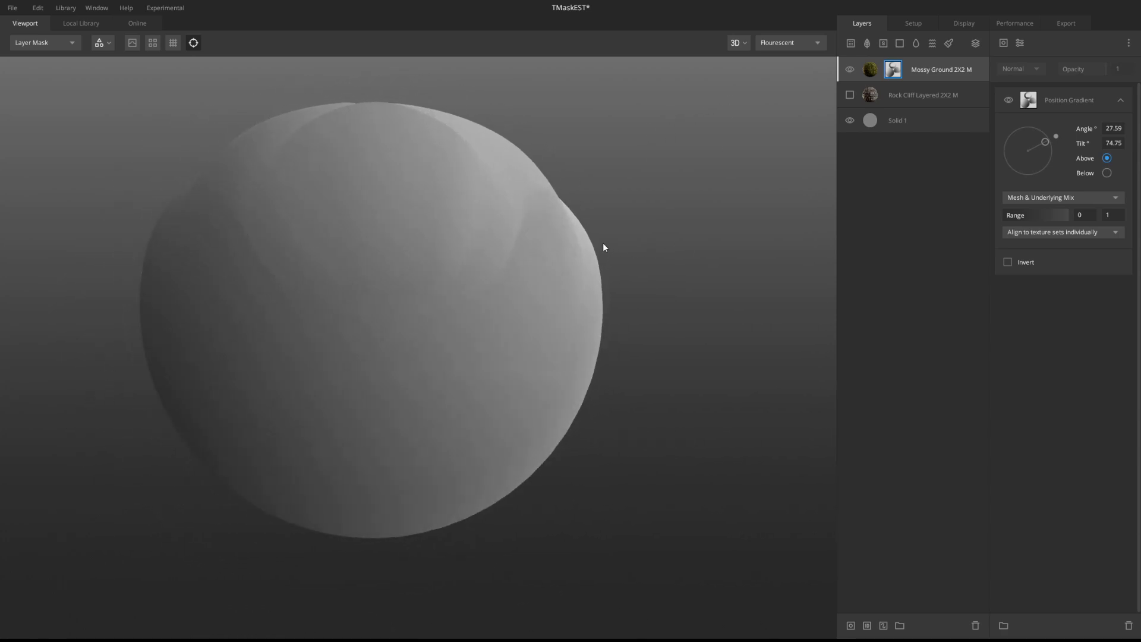
pyautogui.keyDown('alt'); pyautogui.moveTo(686, 247); pyautogui.dragTo(787, 246); pyautogui.keyUp('alt')
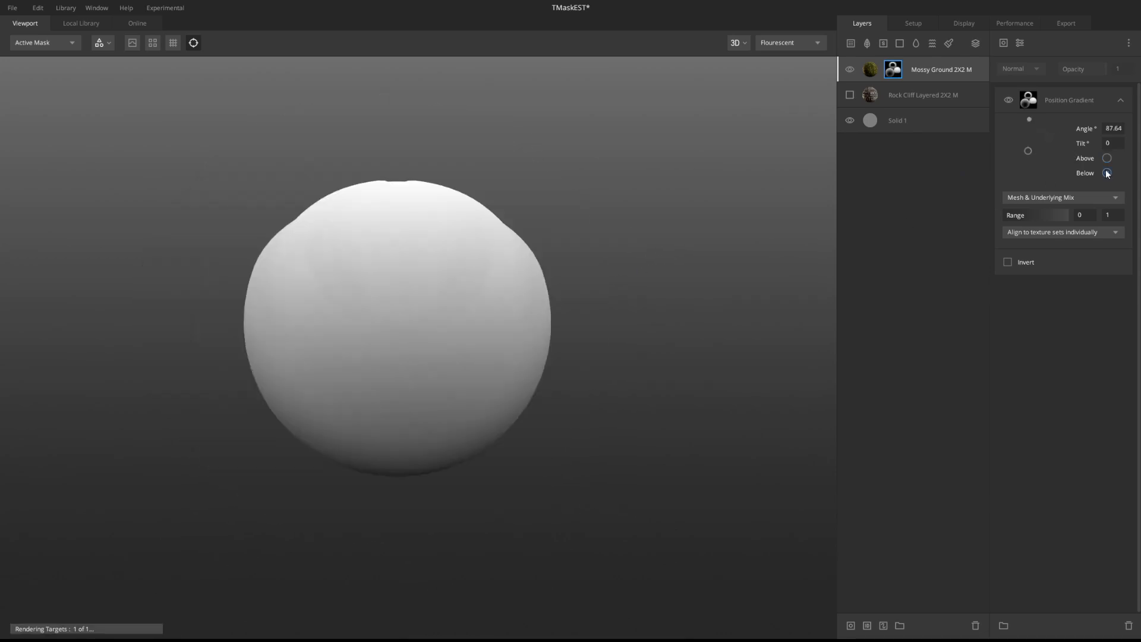
# Step: Try the position gradient's Below direction, restore Above, and set its angle to 88.16°
pyautogui.click(1107, 173)
pyautogui.click(1107, 159)
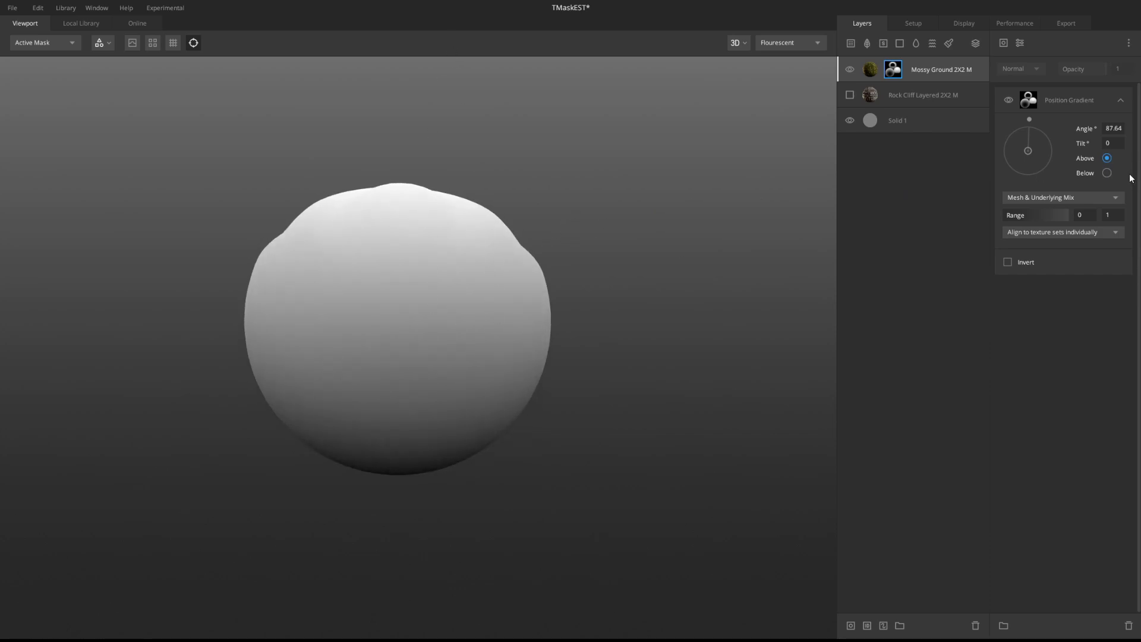
pyautogui.click(1107, 173)
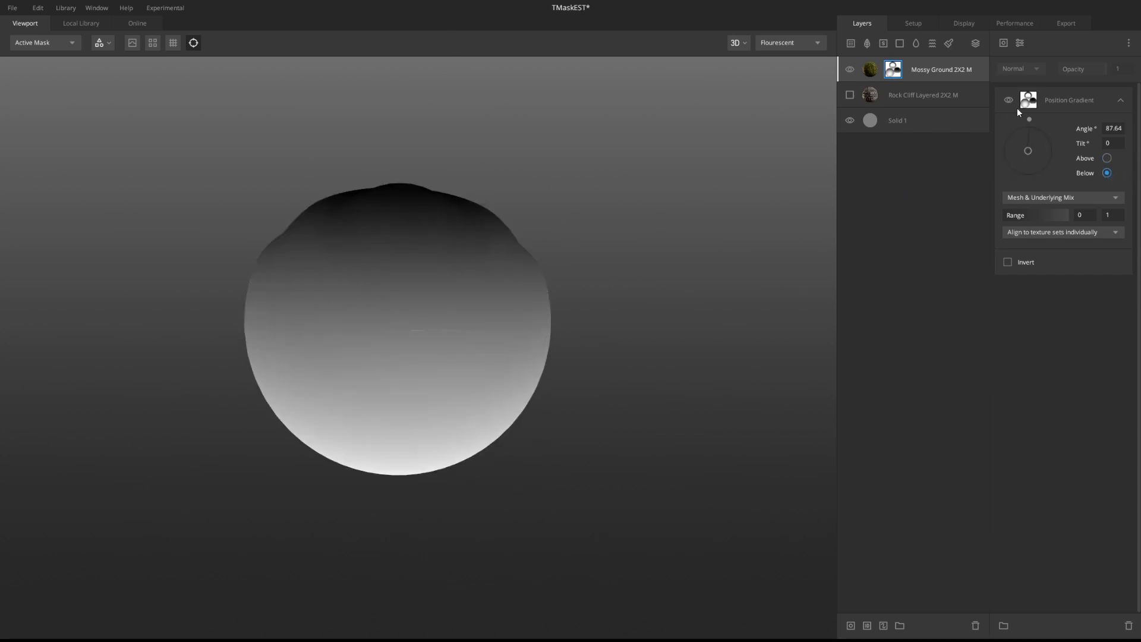
pyautogui.moveTo(1029, 120)
pyautogui.mouseDown()
pyautogui.moveTo(1060, 130)
pyautogui.moveTo(1068, 165)
pyautogui.moveTo(1030, 152)
pyautogui.moveTo(1059, 138)
pyautogui.moveTo(1058, 162)
pyautogui.moveTo(1022, 175)
pyautogui.moveTo(990, 144)
pyautogui.moveTo(973, 148)
pyautogui.mouseUp()
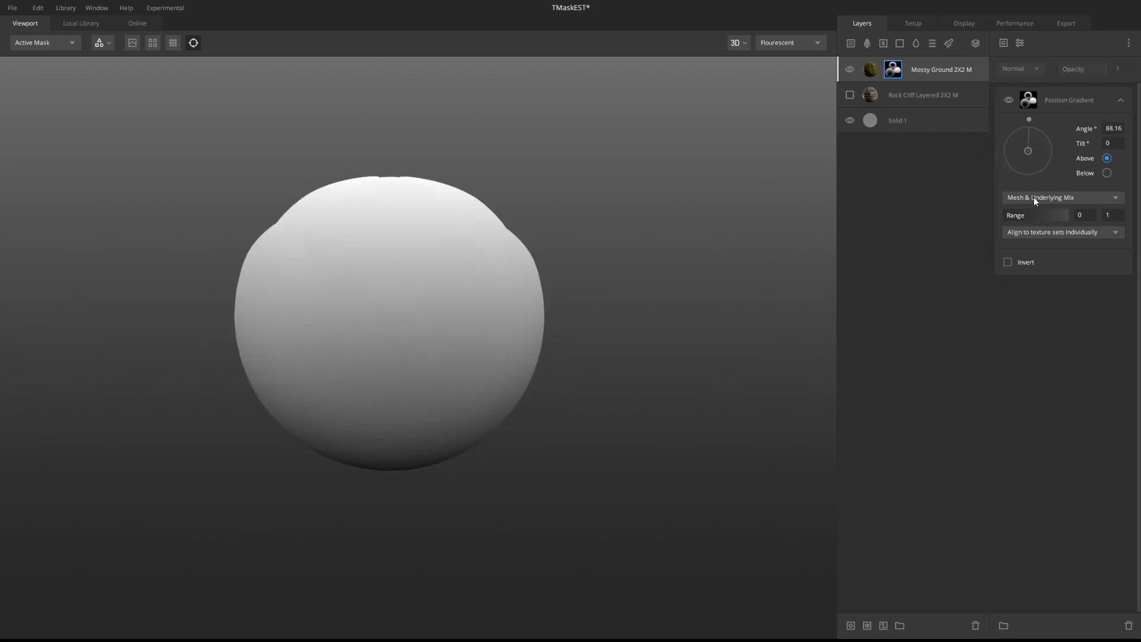
# Step: Show the Rock Cliff Layered 2X2 M layer, hide the Mossy Ground layer, and select the rock layer
pyautogui.click(1036, 195)
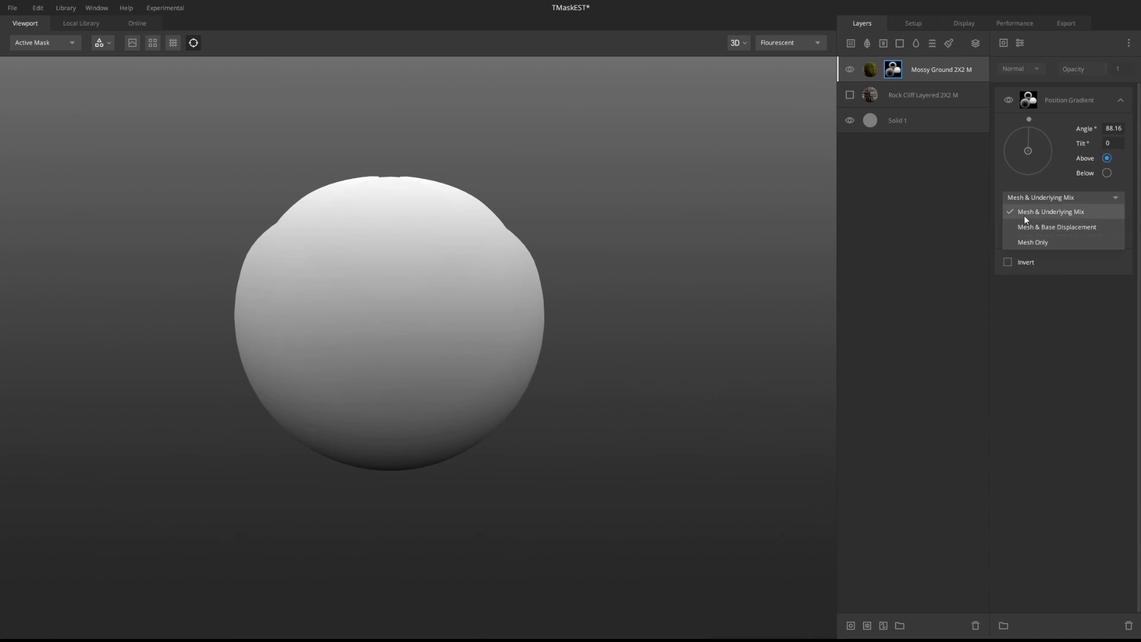
pyautogui.click(850, 95)
pyautogui.click(850, 95)
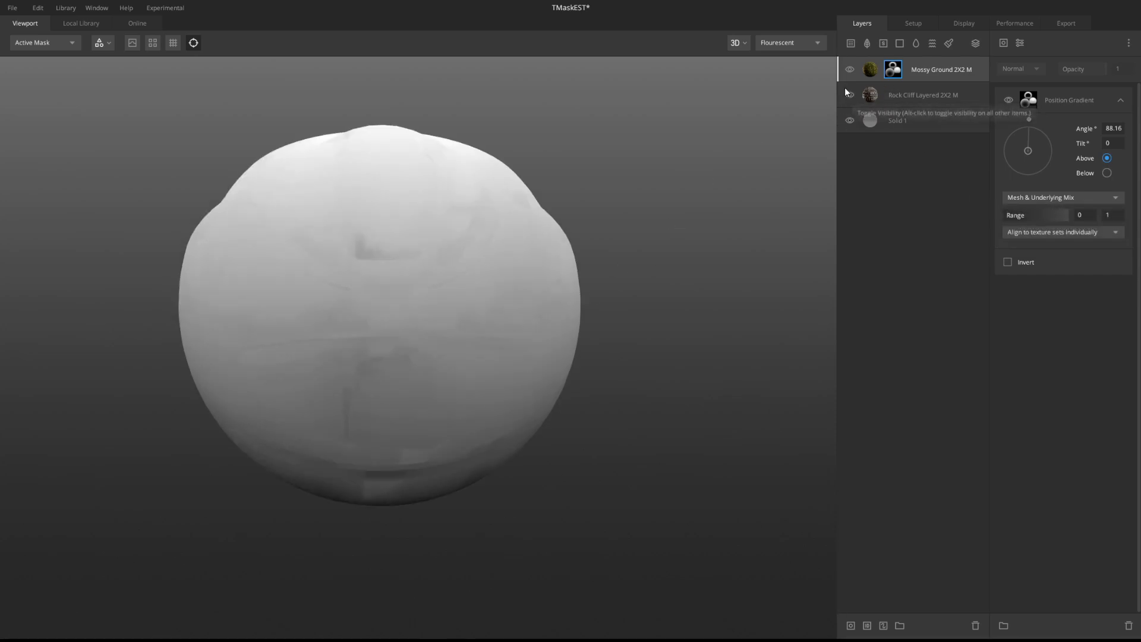
pyautogui.click(850, 69)
pyautogui.scroll(3, 433, 348)
pyautogui.click(859, 97)
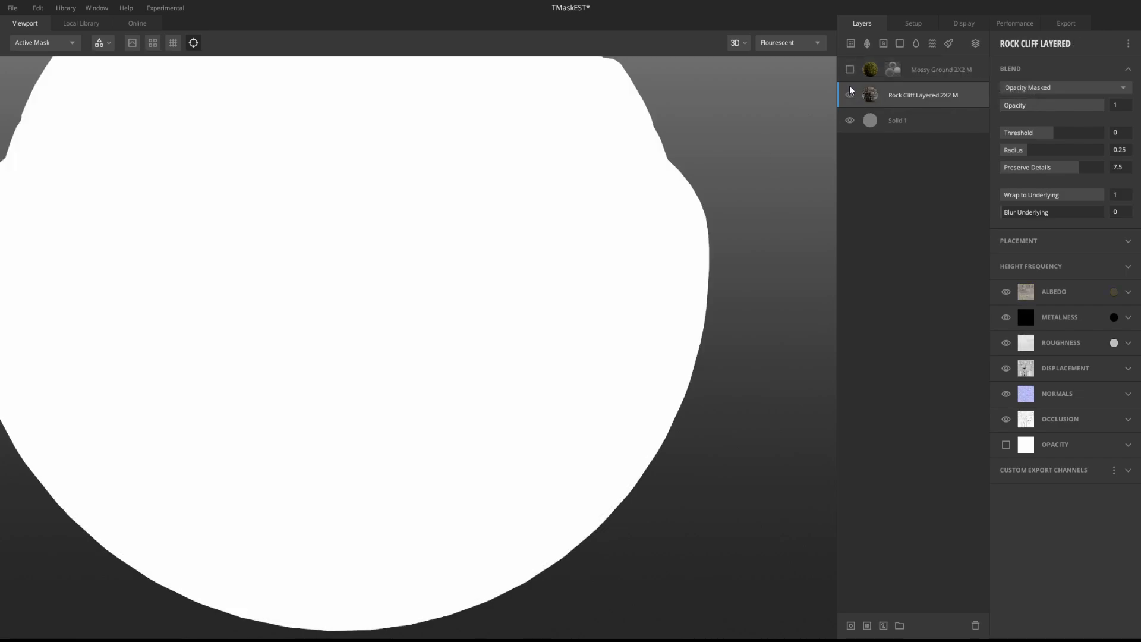
# Step: Switch the viewport to PBR Metalness and examine the rock cliff surface relief up close
pyautogui.scroll(-3, 420, 329)
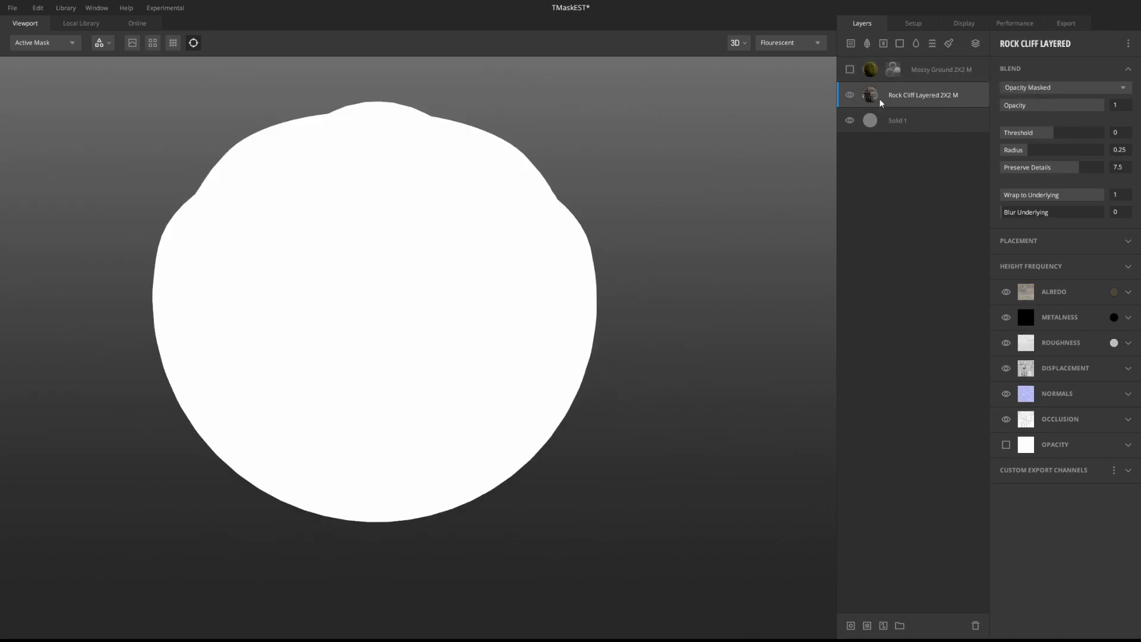
pyautogui.press('m')
pyautogui.scroll(5, 420, 348)
pyautogui.keyDown('alt'); pyautogui.moveTo(525, 264); pyautogui.dragTo(722, 165); pyautogui.keyUp('alt')
pyautogui.keyDown('alt'); pyautogui.moveTo(617, 174); pyautogui.dragTo(212, 281); pyautogui.keyUp('alt')
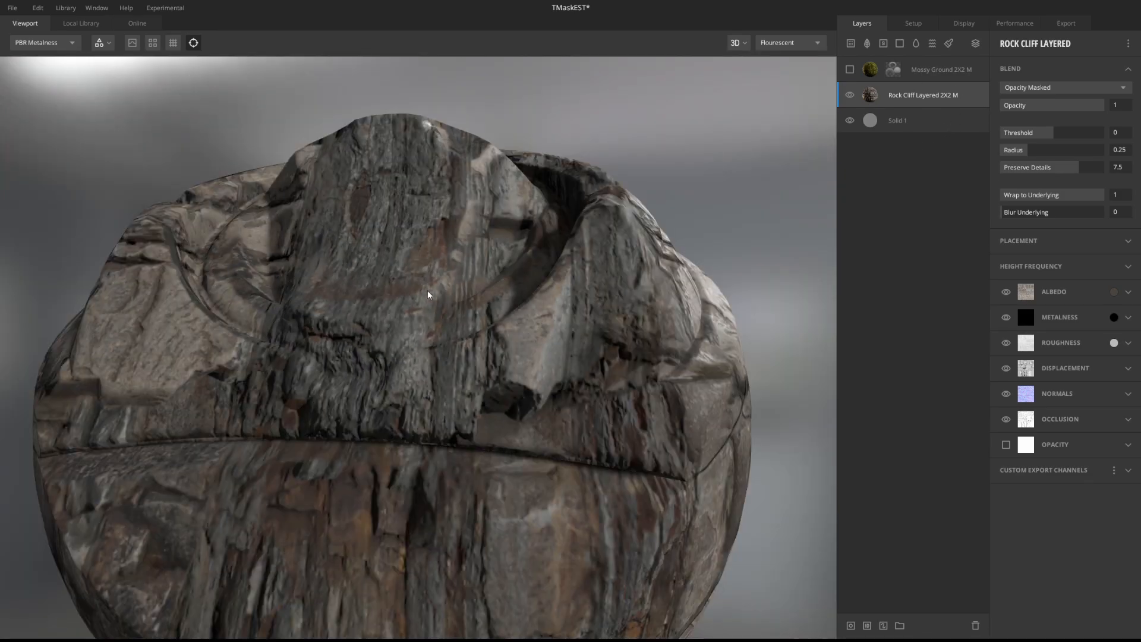
# Step: Preview the Rock Cliff Layered 2X2 M surface with viewport displacement on, and turn the displacement off again
pyautogui.click(138, 45)
pyautogui.click(1008, 369)
pyautogui.click(1008, 369)
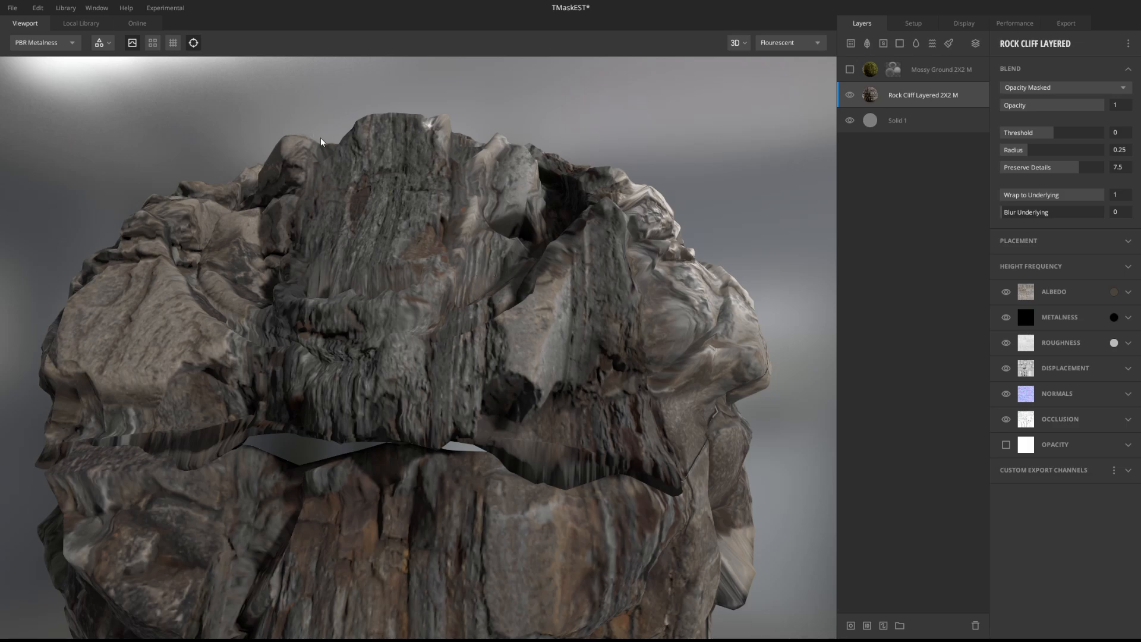
pyautogui.click(131, 42)
pyautogui.moveTo(537, 296); pyautogui.dragTo(487, 314)
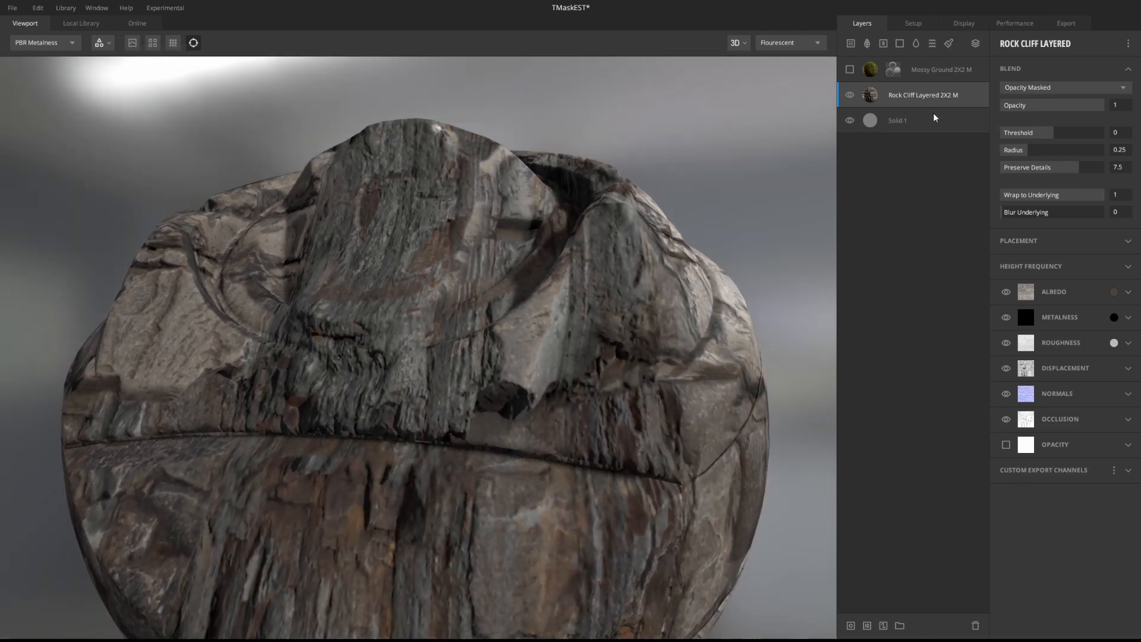
# Step: Show the Mossy Ground 2X2 M layer, select its mask and display it in the Layer Mask view
pyautogui.click(849, 70)
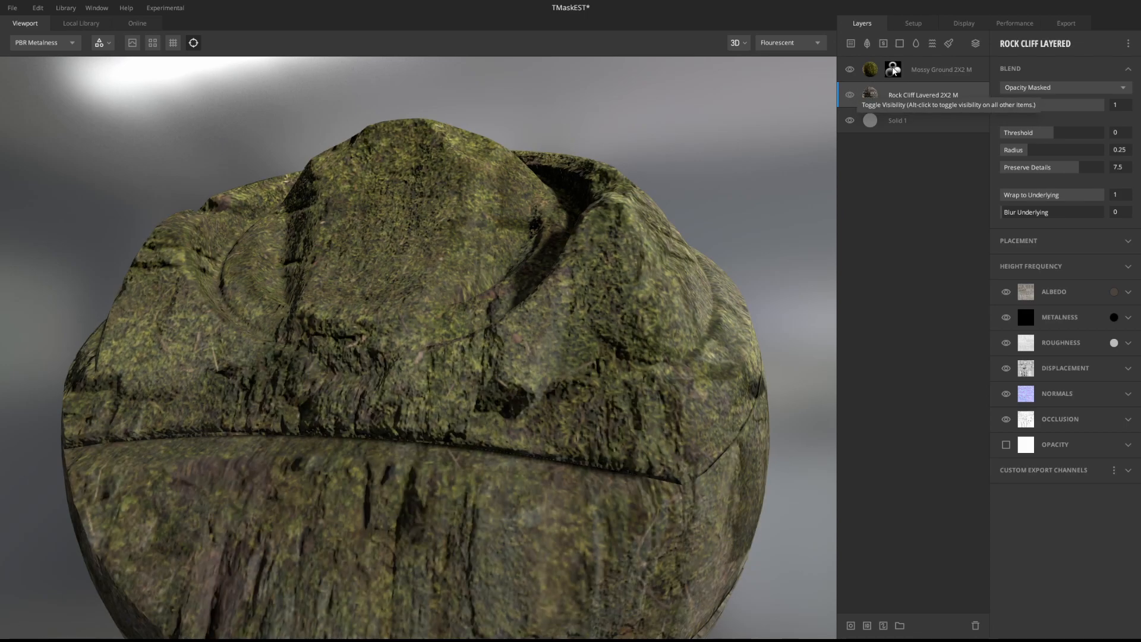
pyautogui.click(893, 70)
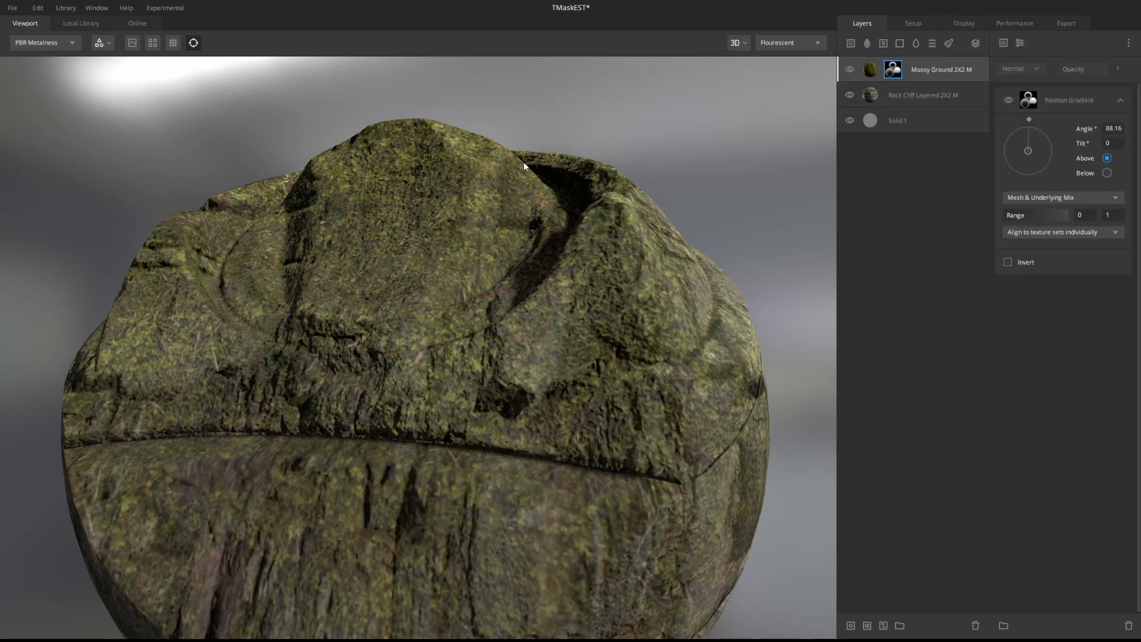
pyautogui.press('m')
pyautogui.moveTo(478, 380); pyautogui.dragTo(300, 476)
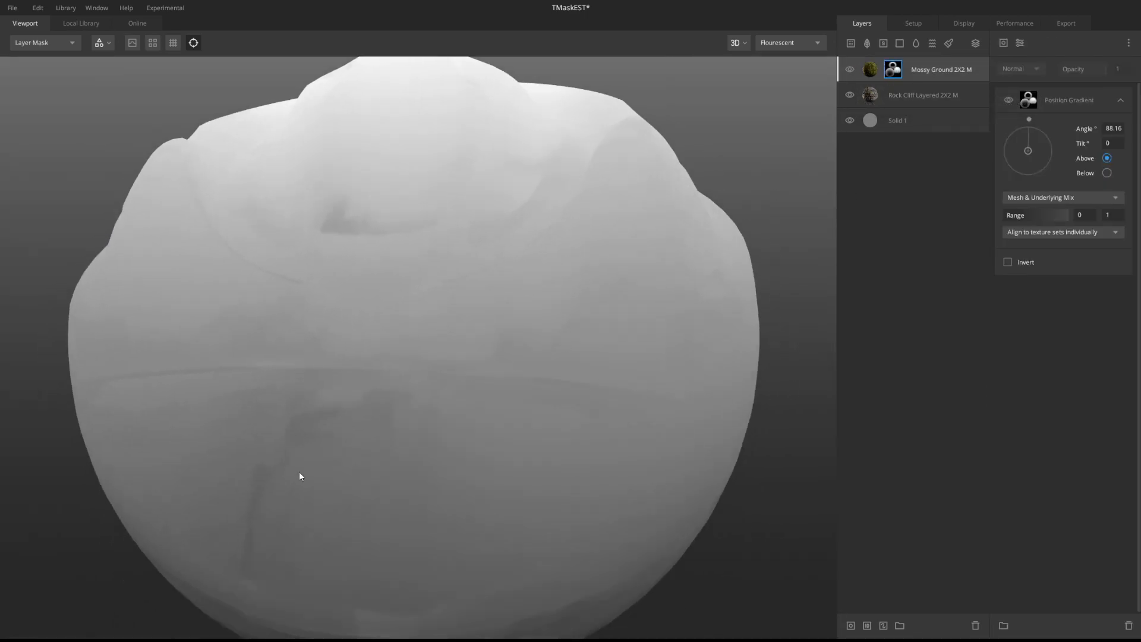
pyautogui.click(909, 93)
pyautogui.click(894, 71)
# Step: Try the Mesh & Base Displacement source on the position gradient and inspect the mask around the model
pyautogui.click(1043, 197)
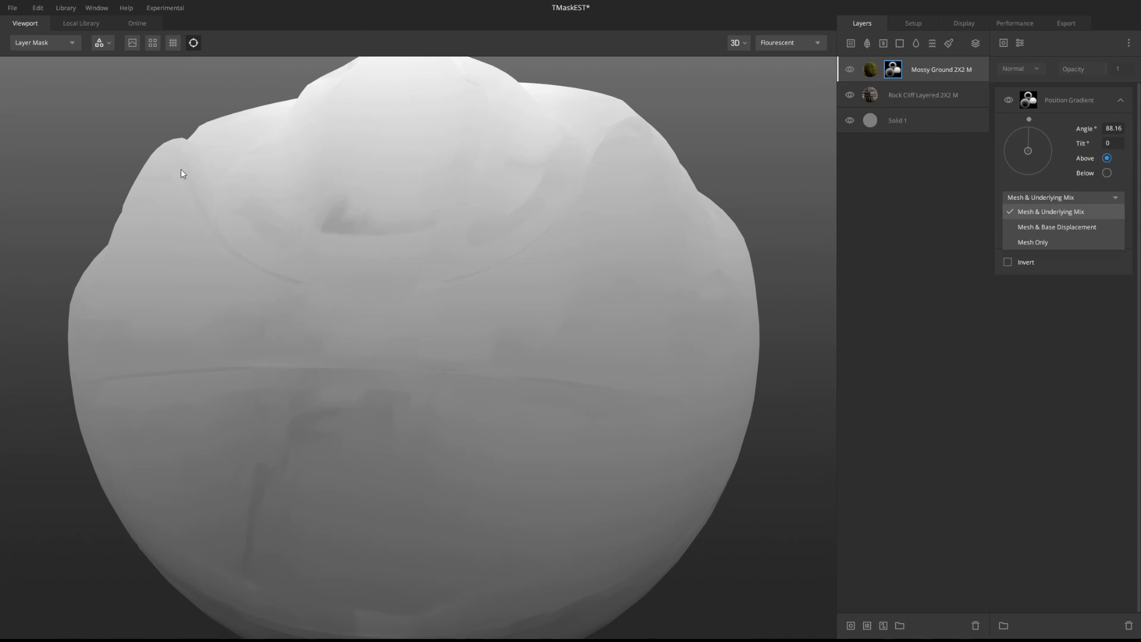
pyautogui.click(1071, 227)
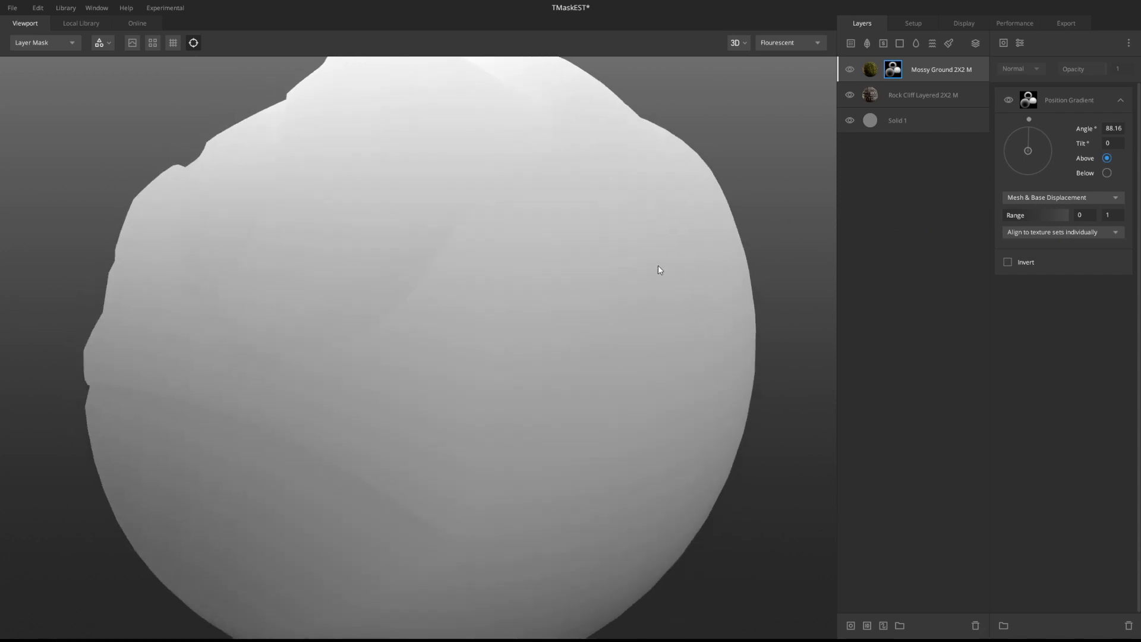
pyautogui.keyDown('alt'); pyautogui.moveTo(658, 266); pyautogui.dragTo(594, 278); pyautogui.keyUp('alt')
pyautogui.click(898, 102)
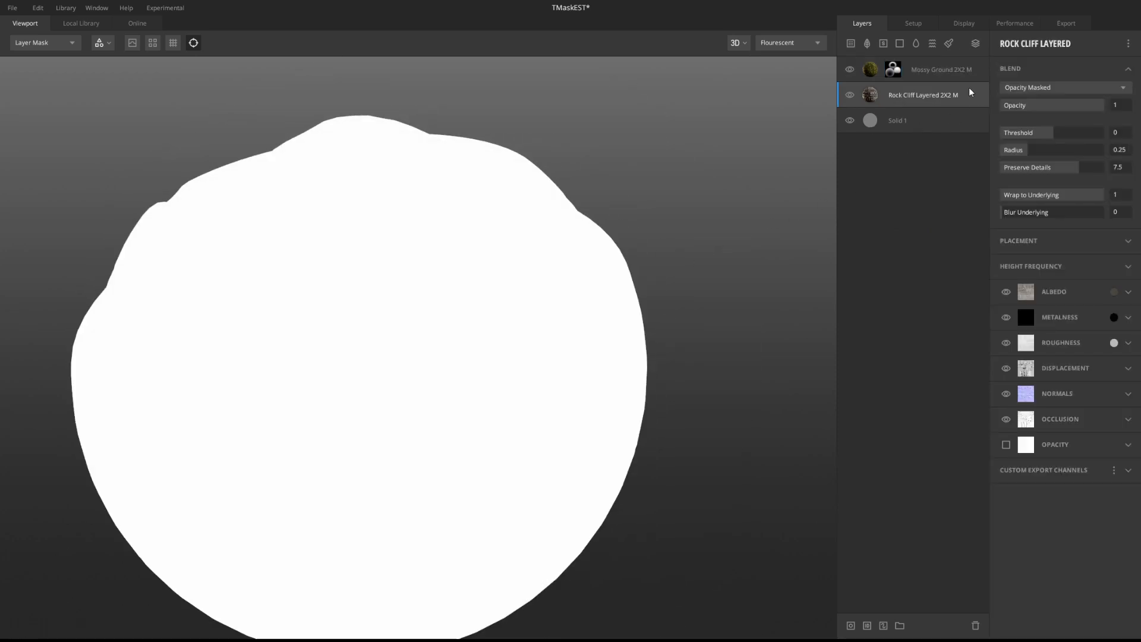
pyautogui.click(894, 72)
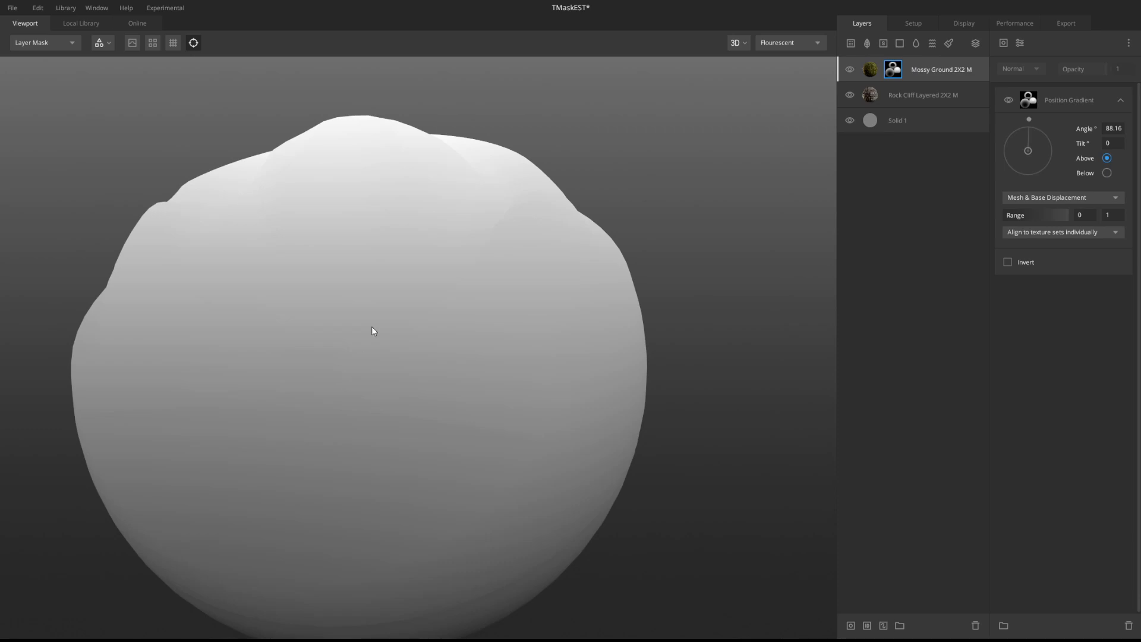
pyautogui.keyDown('alt'); pyautogui.moveTo(365, 336); pyautogui.dragTo(400, 285, button='middle'); pyautogui.keyUp('alt')
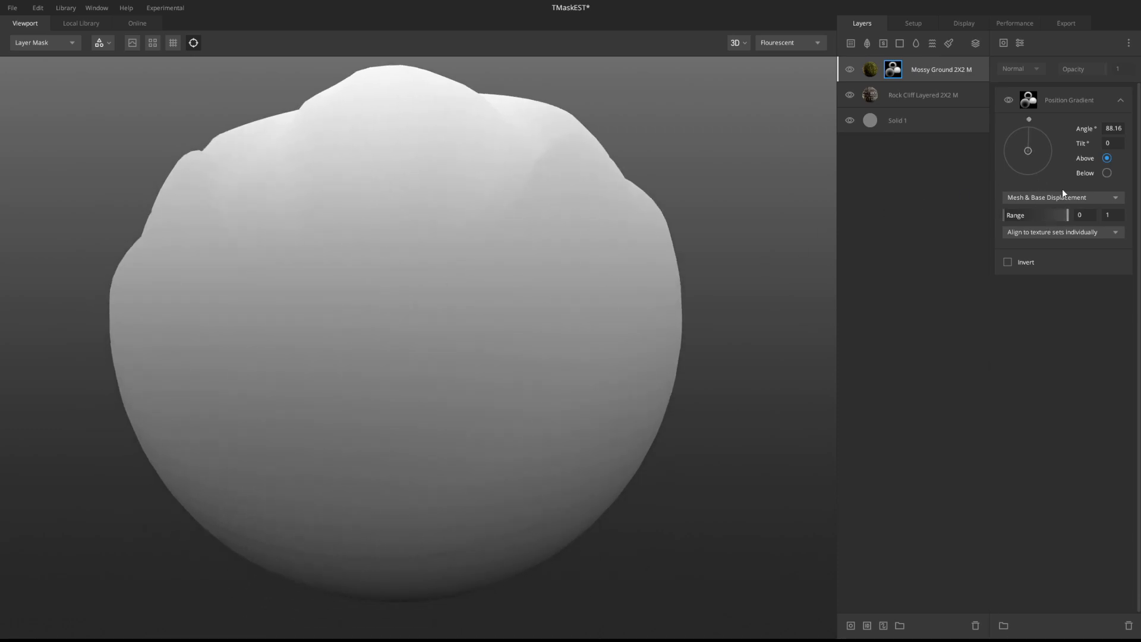
# Step: Try the position gradient's Mesh Only source, and set it back to Mesh & Underlying Mix
pyautogui.click(1048, 196)
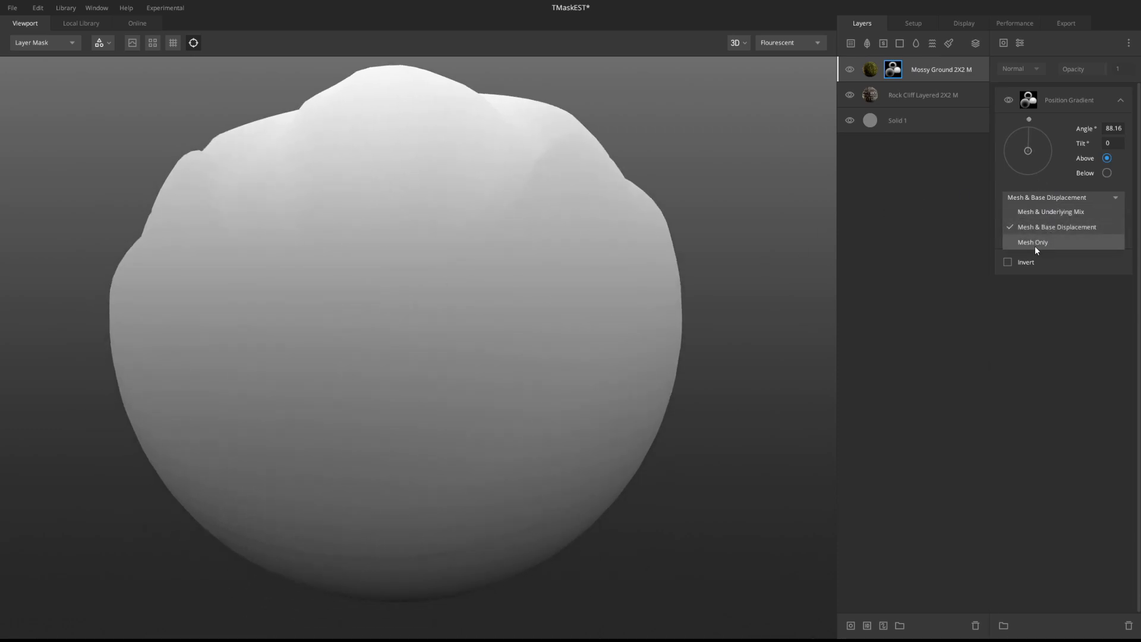
pyautogui.click(1036, 244)
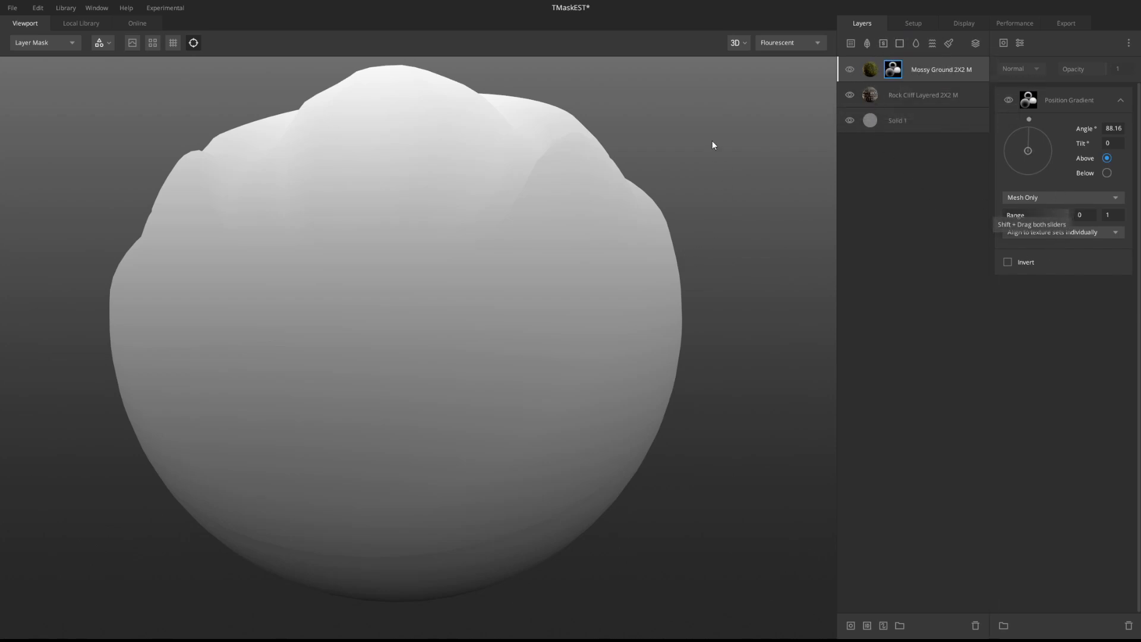
pyautogui.click(1082, 197)
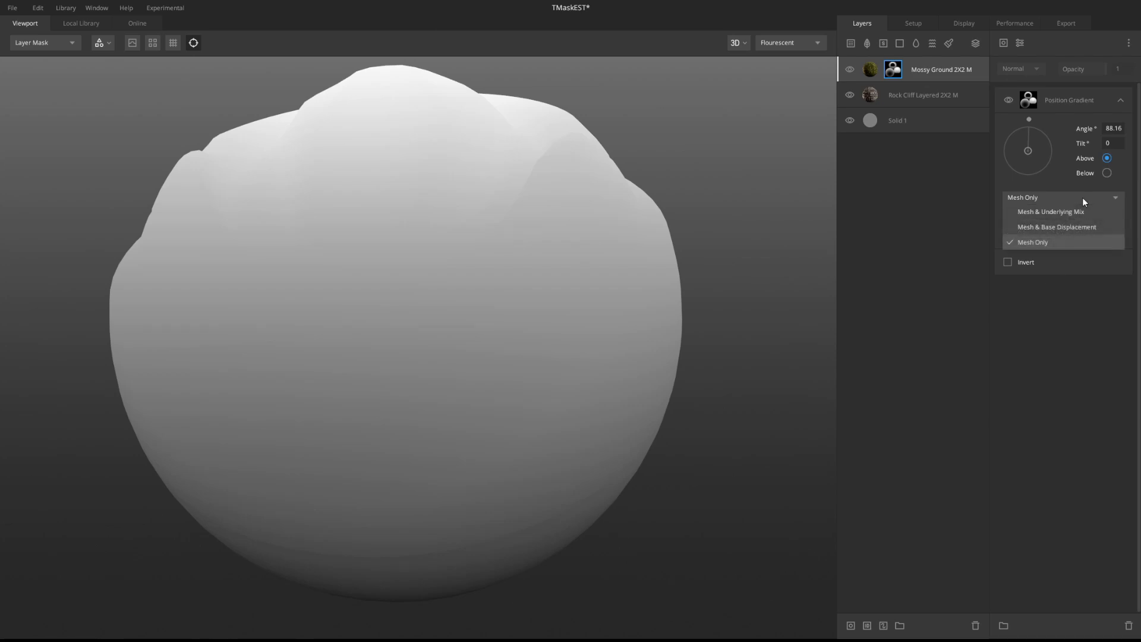
pyautogui.click(1039, 212)
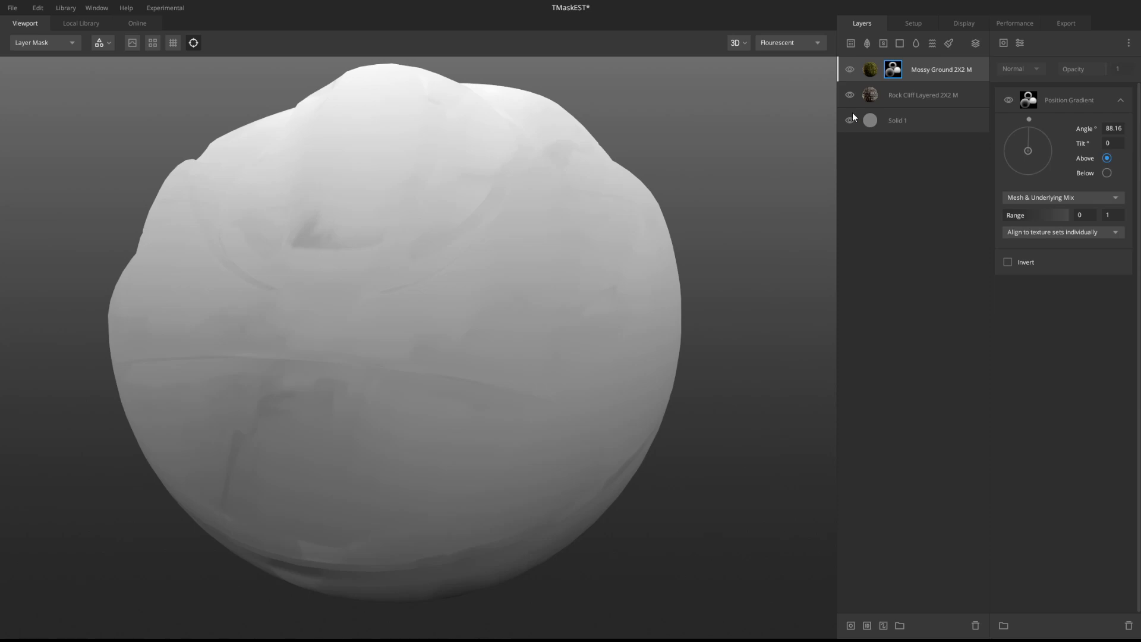
pyautogui.keyDown('alt'); pyautogui.moveTo(453, 398); pyautogui.dragTo(466, 275); pyautogui.keyUp('alt')
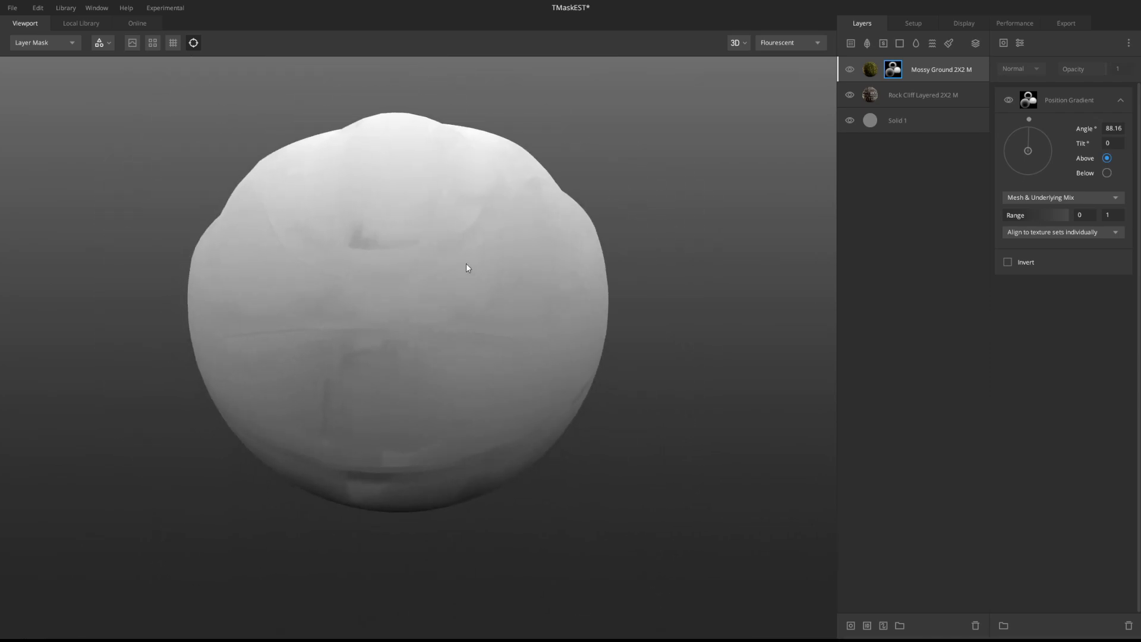
# Step: Compare the position gradient mask again between Mesh Only and Mesh & Underlying Mix, ending on Mesh & Underlying Mix
pyautogui.click(1065, 199)
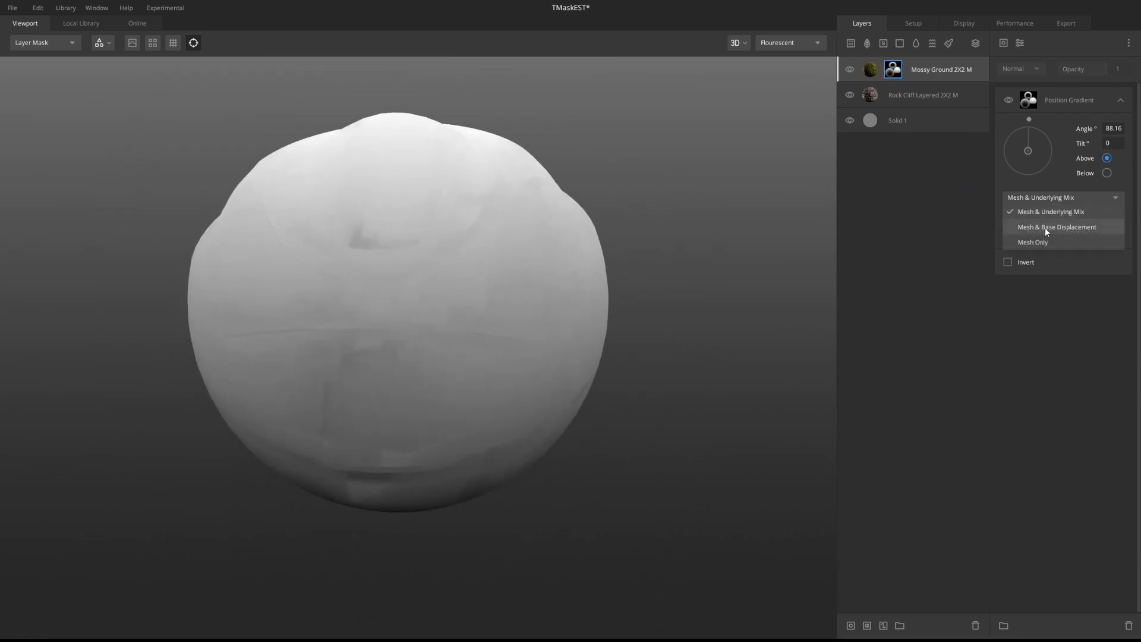
pyautogui.click(1031, 244)
pyautogui.moveTo(685, 364)
pyautogui.keyDown('alt'); pyautogui.mouseDown()
pyautogui.moveTo(446, 382)
pyautogui.moveTo(515, 306)
pyautogui.moveTo(681, 351)
pyautogui.mouseUp(); pyautogui.keyUp('alt')
pyautogui.click(1072, 197)
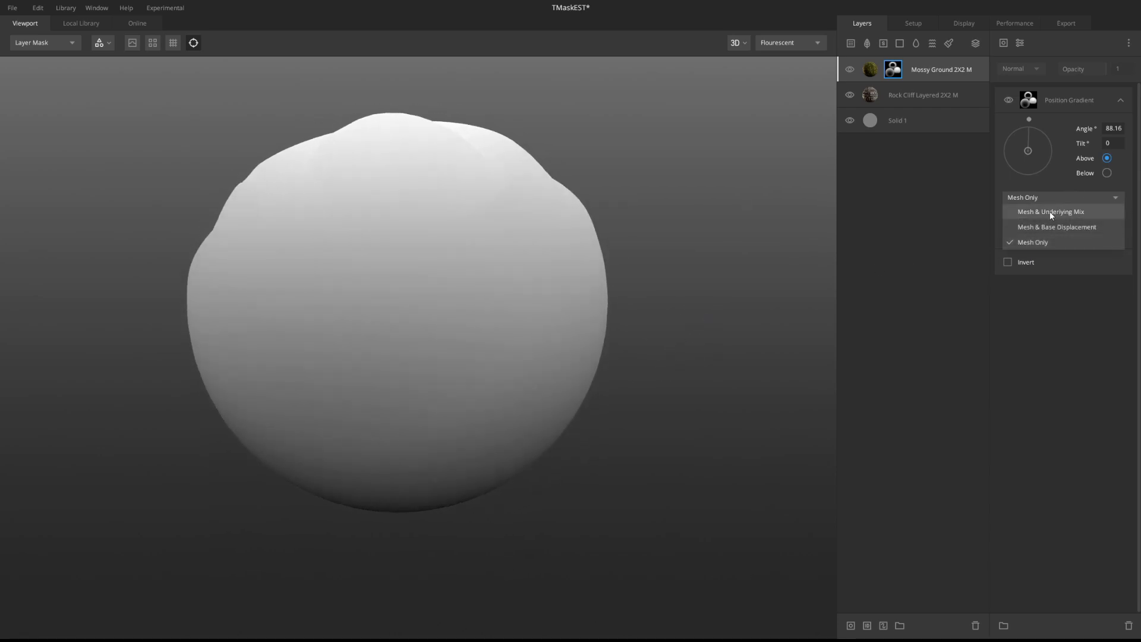
pyautogui.click(1049, 211)
pyautogui.moveTo(555, 261)
pyautogui.keyDown('alt'); pyautogui.mouseDown()
pyautogui.moveTo(569, 319)
pyautogui.moveTo(560, 258)
pyautogui.mouseUp(); pyautogui.keyUp('alt')
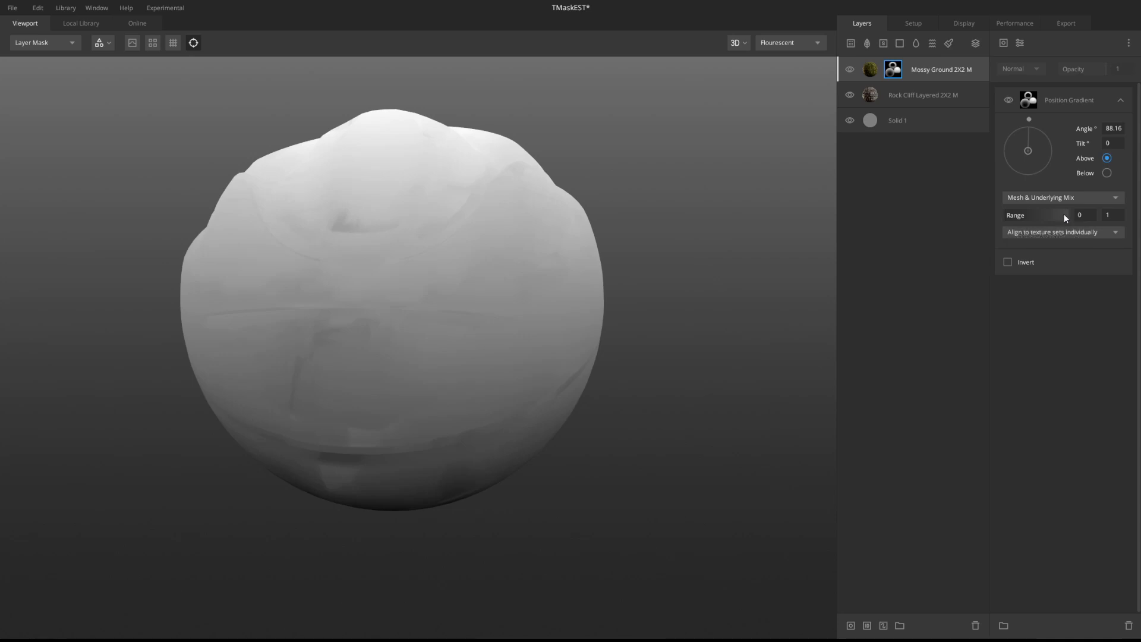
# Step: Try a lower range limit of 0.595 on the position gradient and inspect the mask around the model
pyautogui.moveTo(1006, 215); pyautogui.dragTo(1042, 216)
pyautogui.moveTo(541, 317); pyautogui.dragTo(443, 362)
pyautogui.moveTo(578, 312); pyautogui.dragTo(574, 296)
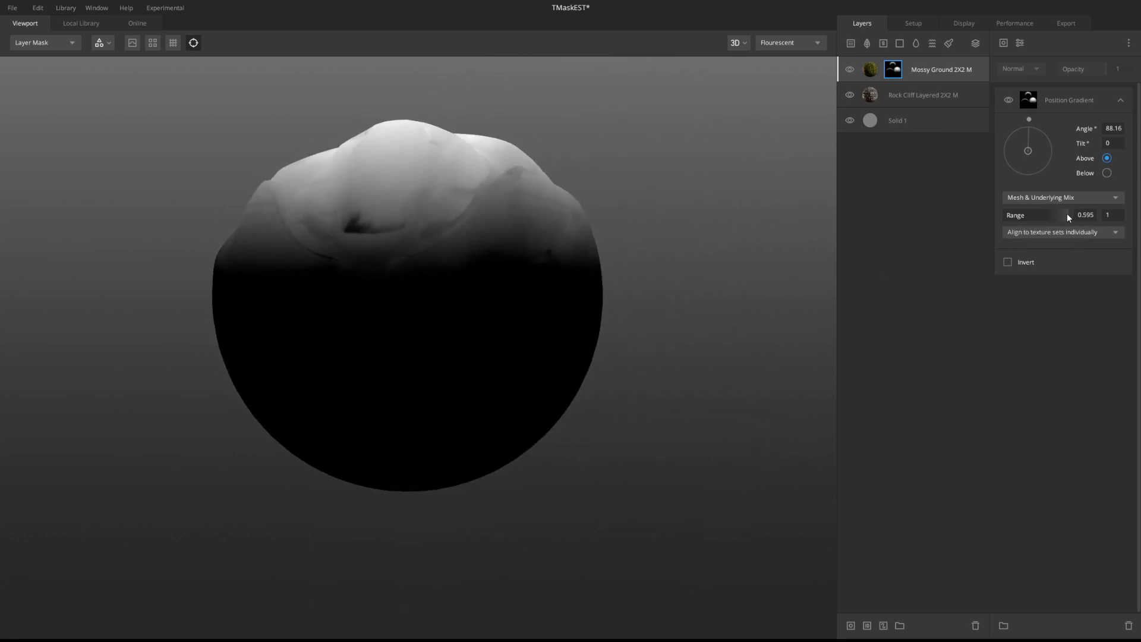
# Step: Try a position gradient range from 0 to 0.325 and inspect the mask on the lower half of the model
pyautogui.moveTo(1042, 215); pyautogui.dragTo(976, 216)
pyautogui.moveTo(1069, 214); pyautogui.dragTo(1023, 214)
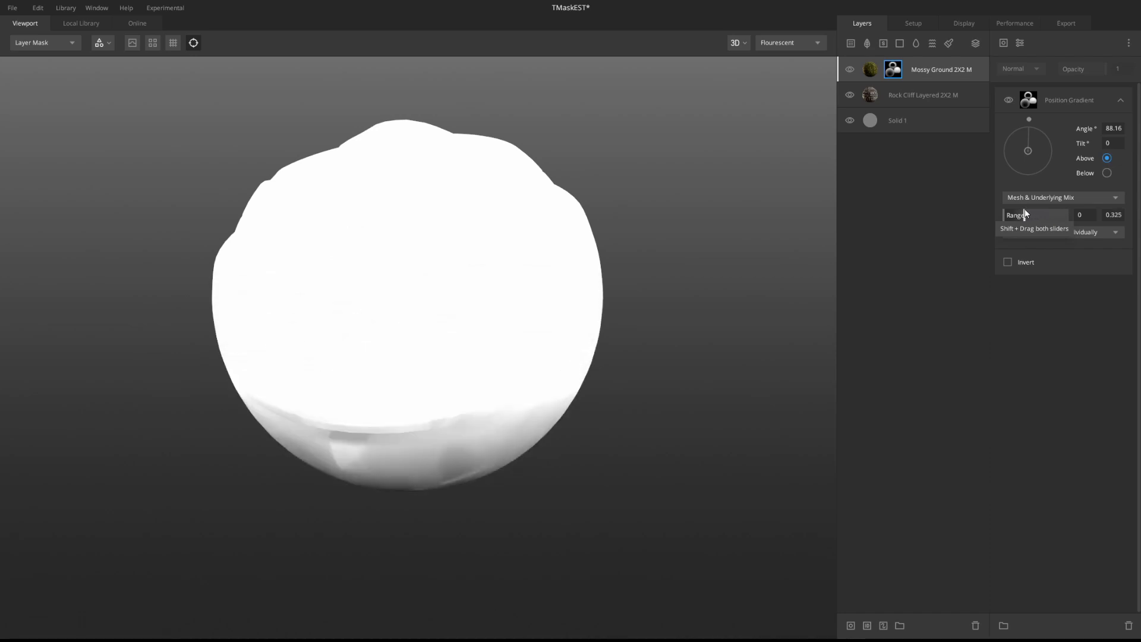
pyautogui.moveTo(570, 136); pyautogui.dragTo(302, 499)
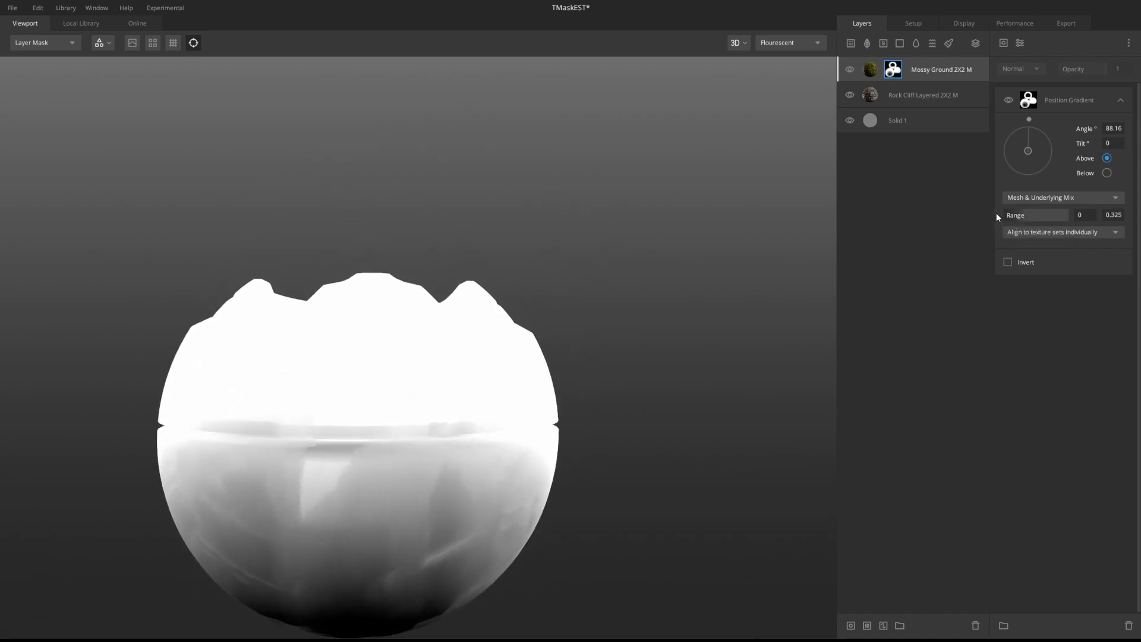
# Step: Try a position gradient range of 0.5 to 0.548, raise its lower limit to 0.516, and inspect the moss boundary in PBR Metalness
pyautogui.moveTo(1026, 215)
pyautogui.mouseDown()
pyautogui.moveTo(1039, 218)
pyautogui.moveTo(1011, 213)
pyautogui.moveTo(1034, 217)
pyautogui.mouseUp()
pyautogui.moveTo(677, 278); pyautogui.dragTo(538, 386)
pyautogui.press('m')
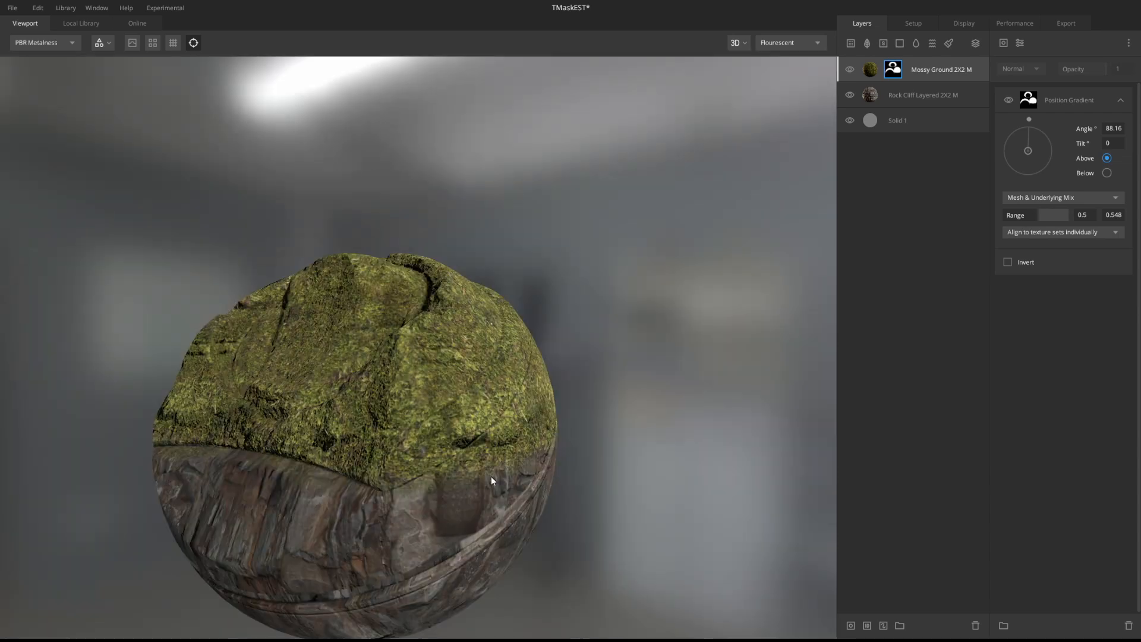
pyautogui.moveTo(528, 456); pyautogui.dragTo(651, 337)
pyautogui.moveTo(1028, 216)
pyautogui.mouseDown()
pyautogui.moveTo(1001, 213)
pyautogui.moveTo(1043, 215)
pyautogui.moveTo(978, 213)
pyautogui.moveTo(1037, 221)
pyautogui.mouseUp()
pyautogui.keyDown('alt'); pyautogui.moveTo(558, 326); pyautogui.dragTo(704, 173, button='right'); pyautogui.keyUp('alt')
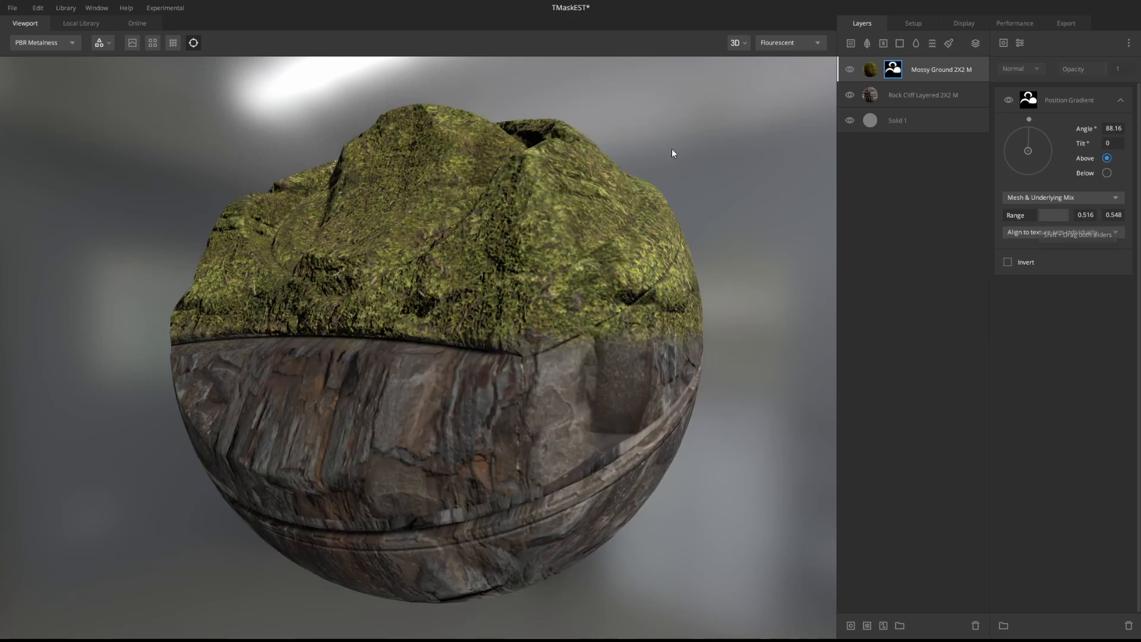
pyautogui.moveTo(537, 362)
pyautogui.keyDown('alt'); pyautogui.mouseDown()
pyautogui.moveTo(389, 372)
pyautogui.moveTo(591, 362)
pyautogui.mouseUp(); pyautogui.keyUp('alt')
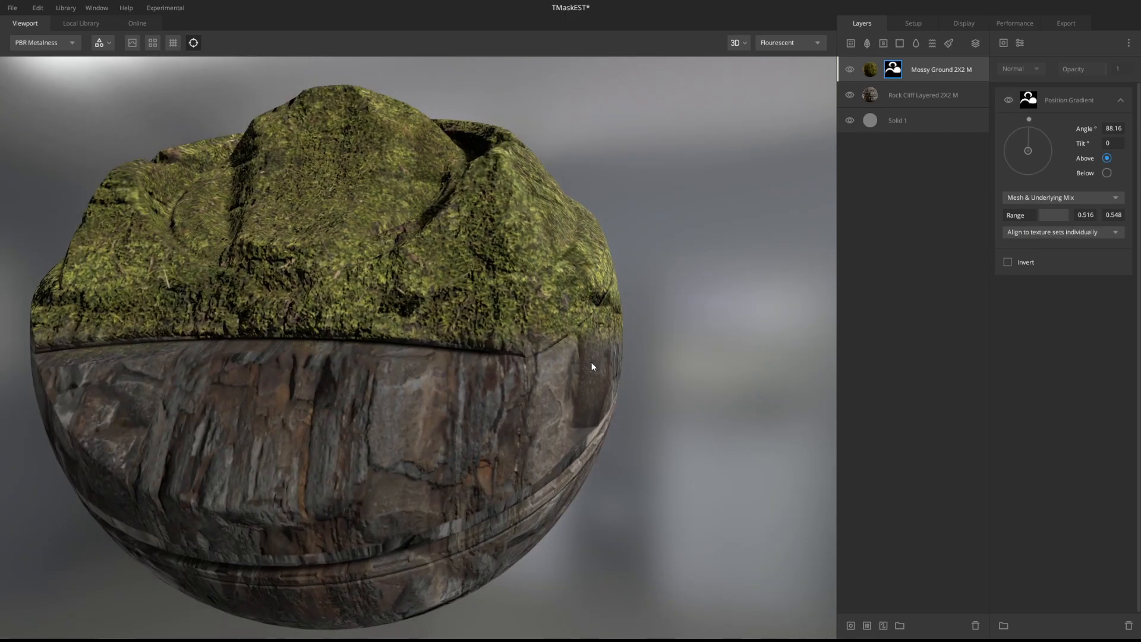
# Step: Return to the Layer Mask view, set the position gradient's range to 0.548 to 0.683 and inspect the transition
pyautogui.press('m')
pyautogui.keyDown('alt'); pyautogui.moveTo(669, 326); pyautogui.dragTo(724, 316, button='middle'); pyautogui.keyUp('alt')
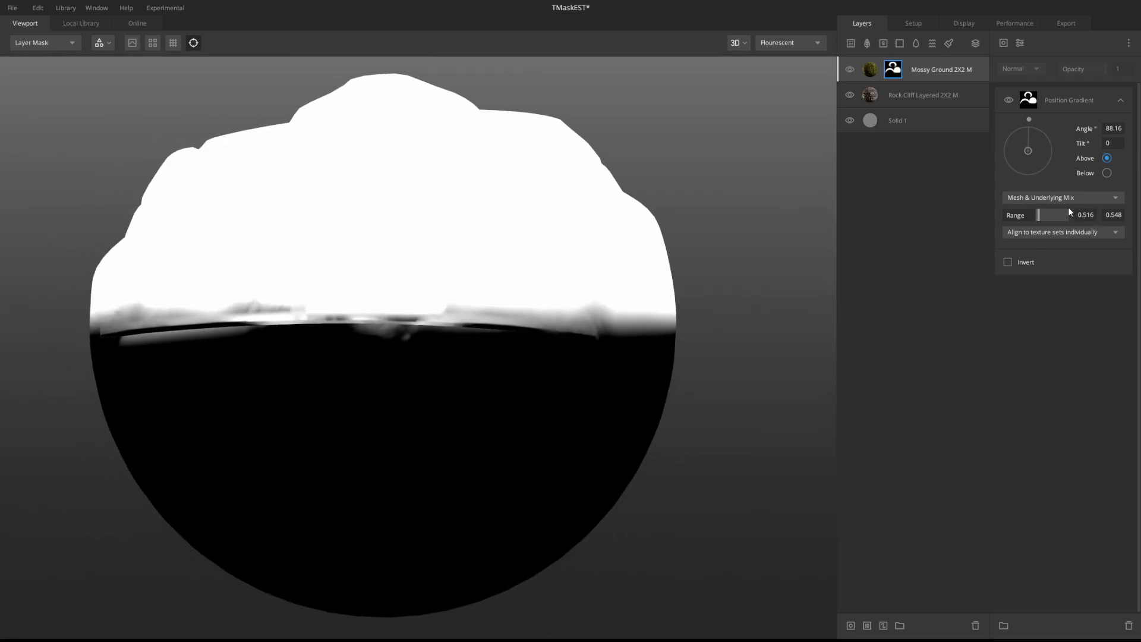
pyautogui.moveTo(1037, 217)
pyautogui.mouseDown()
pyautogui.moveTo(1050, 214)
pyautogui.moveTo(1014, 210)
pyautogui.moveTo(1056, 210)
pyautogui.moveTo(1037, 208)
pyautogui.moveTo(1049, 218)
pyautogui.mouseUp()
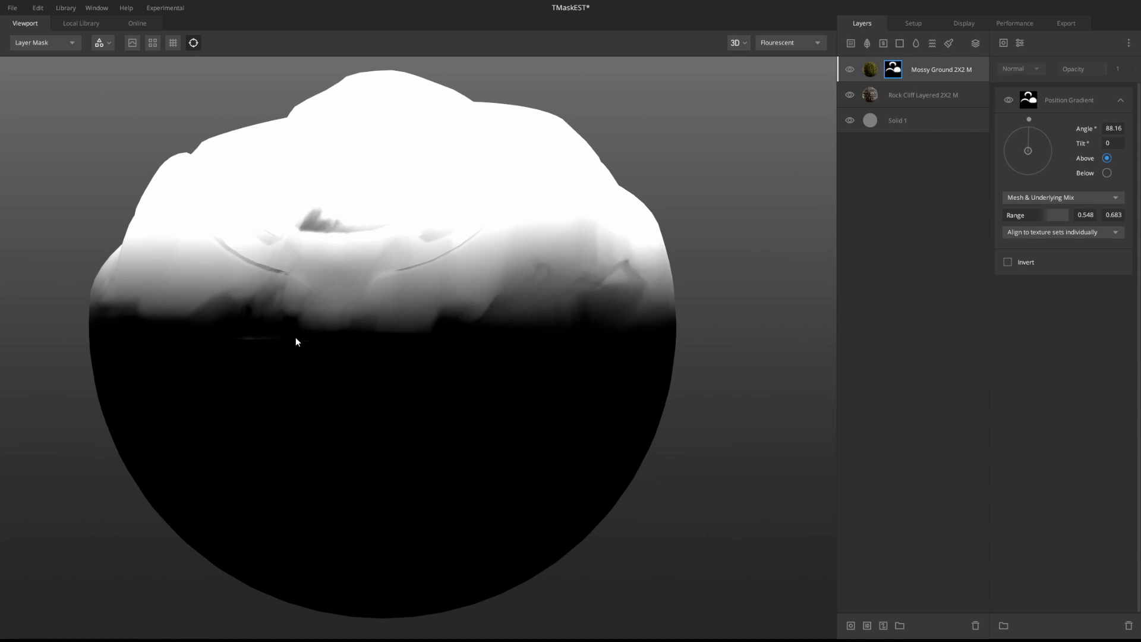
pyautogui.moveTo(344, 306); pyautogui.dragTo(381, 273)
pyautogui.moveTo(381, 273); pyautogui.dragTo(397, 291, button='middle')
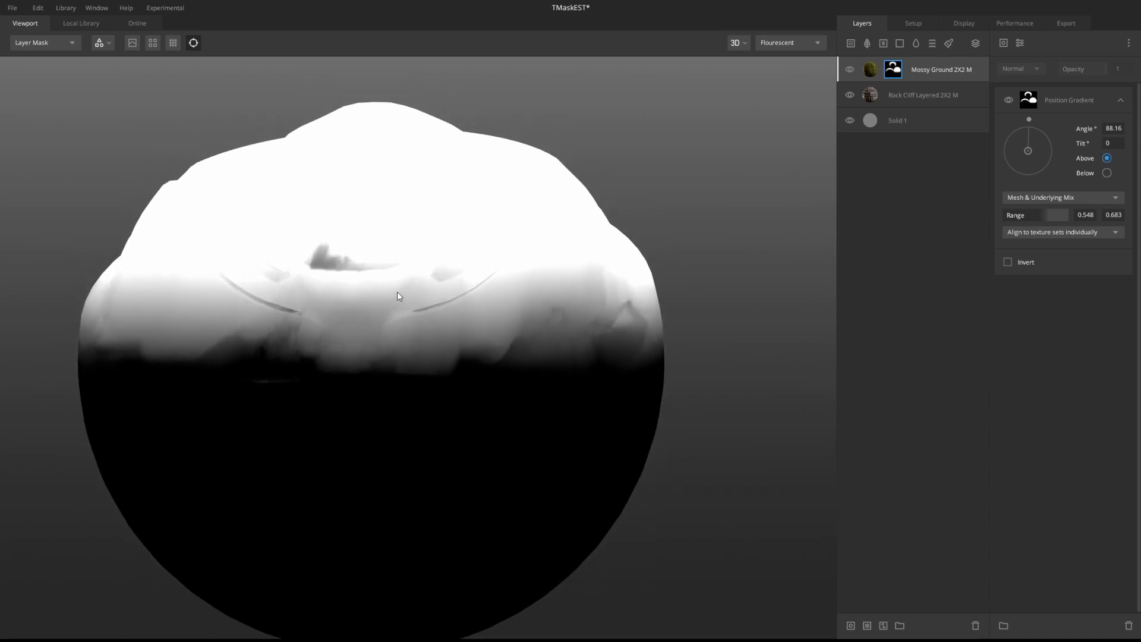
pyautogui.scroll(2, 392, 306)
pyautogui.scroll(-2, 412, 295)
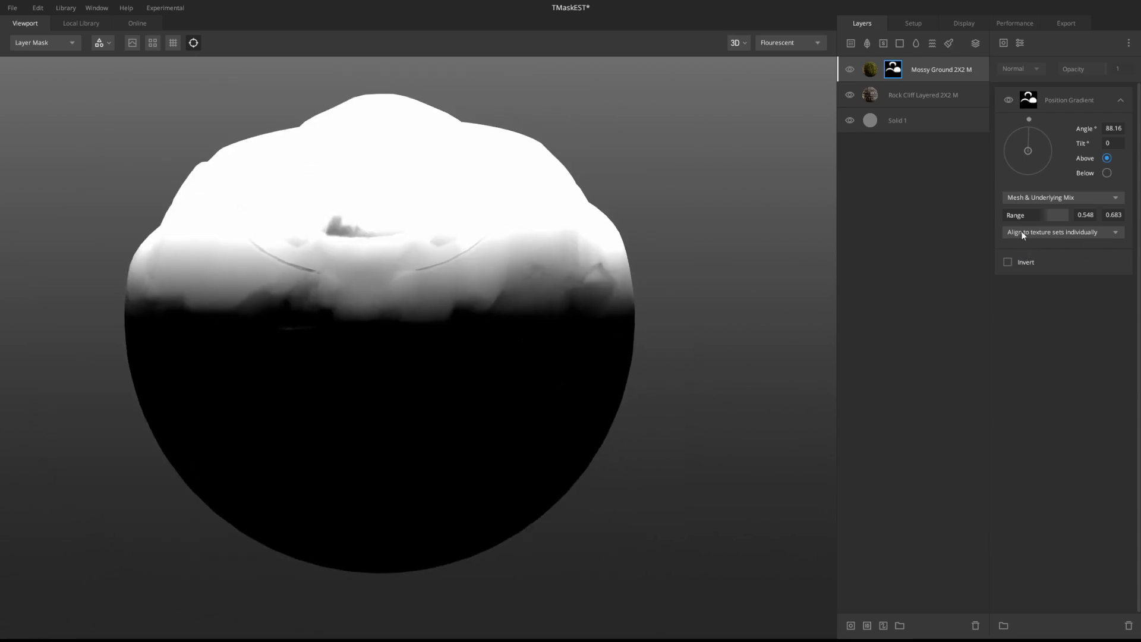
# Step: Try inverting the position gradient, and turn Invert off again
pyautogui.click(1008, 262)
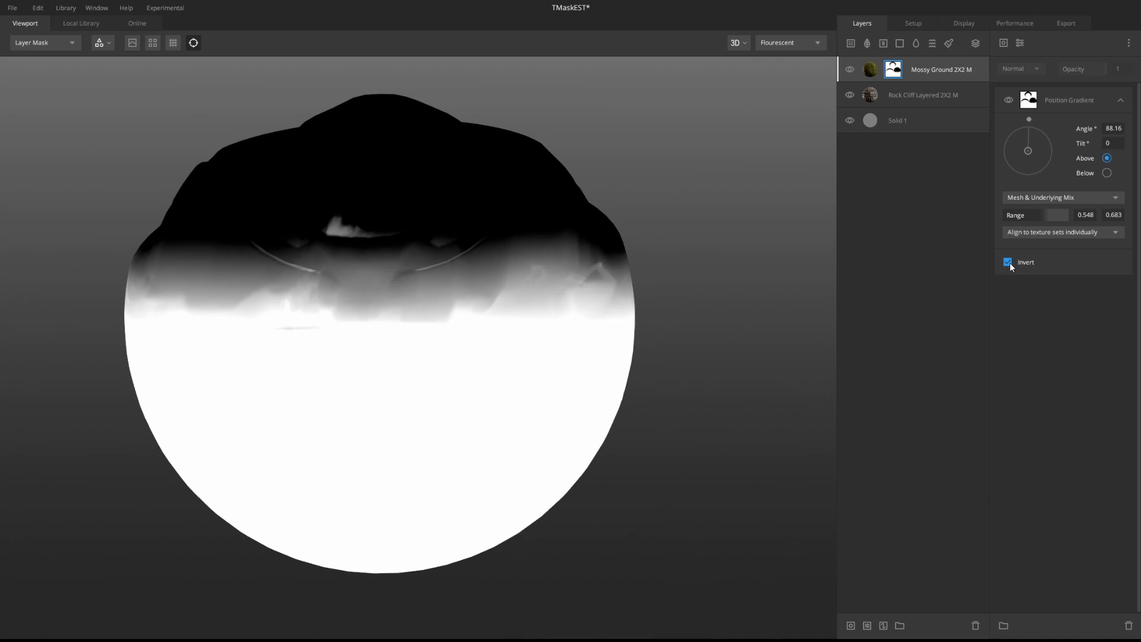
pyautogui.click(1010, 263)
pyautogui.click(1010, 262)
pyautogui.click(1010, 263)
pyautogui.moveTo(606, 237)
pyautogui.mouseDown(button='middle')
pyautogui.moveTo(634, 277)
pyautogui.moveTo(628, 237)
pyautogui.mouseUp(button='middle')
pyautogui.keyDown('alt'); pyautogui.moveTo(726, 248); pyautogui.dragTo(906, 247); pyautogui.keyUp('alt')
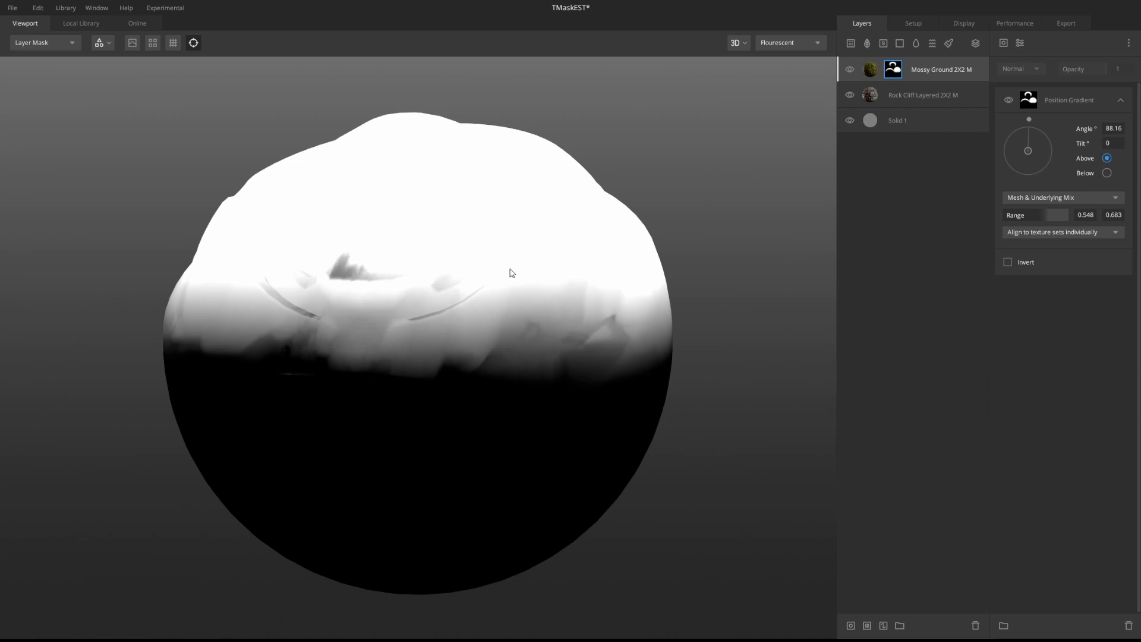
# Step: Raise the lower limit of the position gradient's range slightly while checking the mask's transition band
pyautogui.moveTo(511, 269); pyautogui.dragTo(503, 254, button='middle')
pyautogui.moveTo(431, 223); pyautogui.dragTo(392, 234)
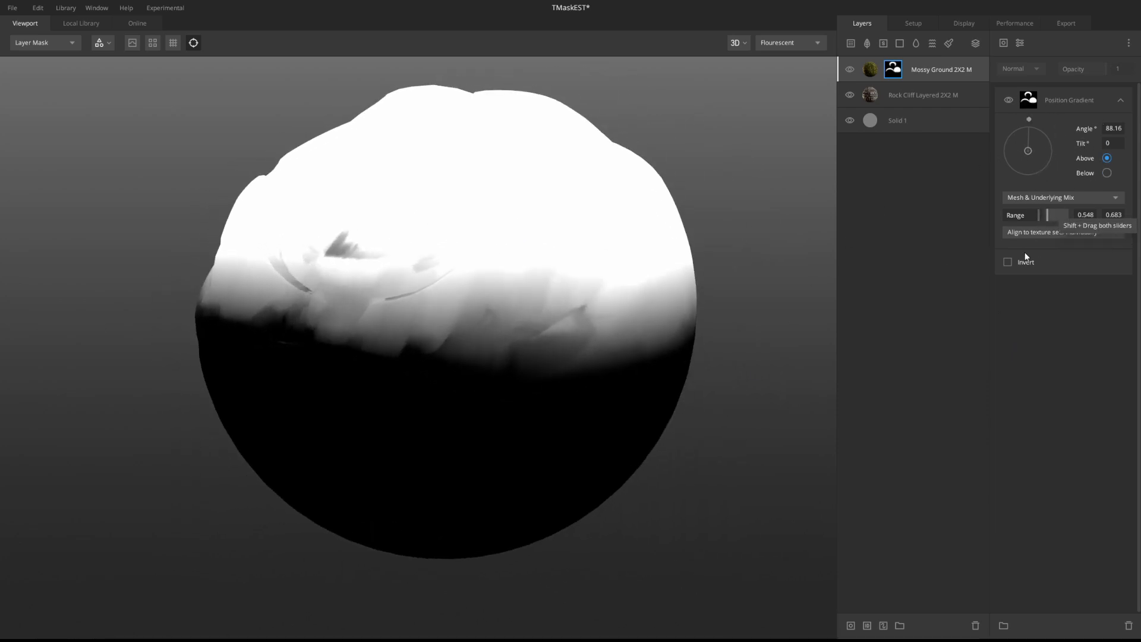
pyautogui.moveTo(1039, 216); pyautogui.dragTo(1042, 214)
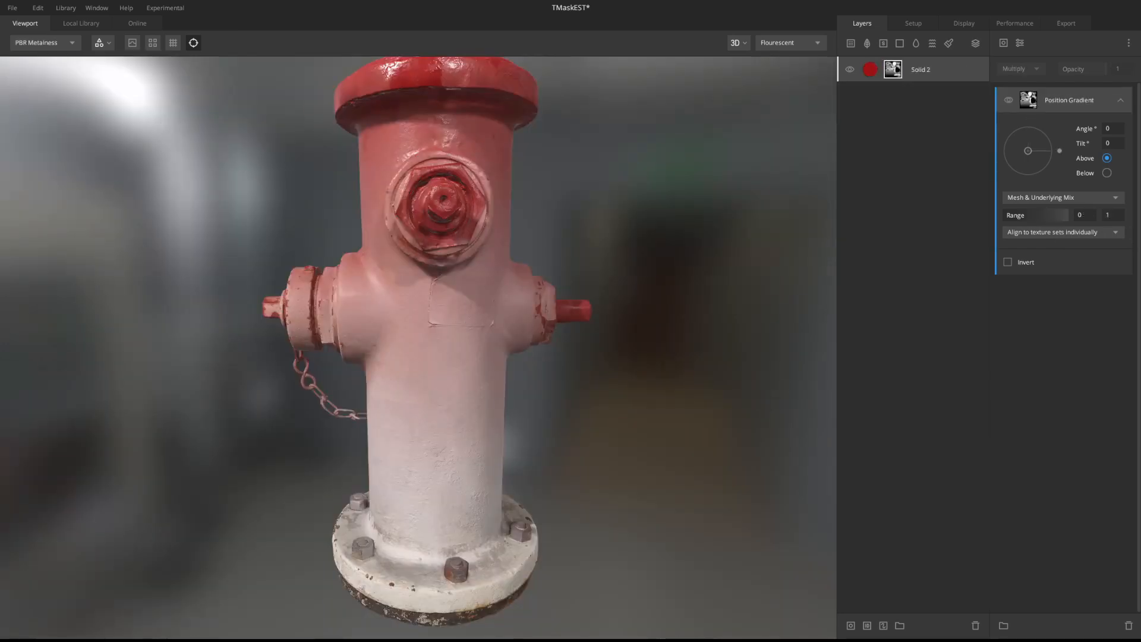
# Step: Select the Solid 2 layer's mask on the fire hydrant and display it in the Layer Mask view
pyautogui.moveTo(407, 378); pyautogui.dragTo(468, 406)
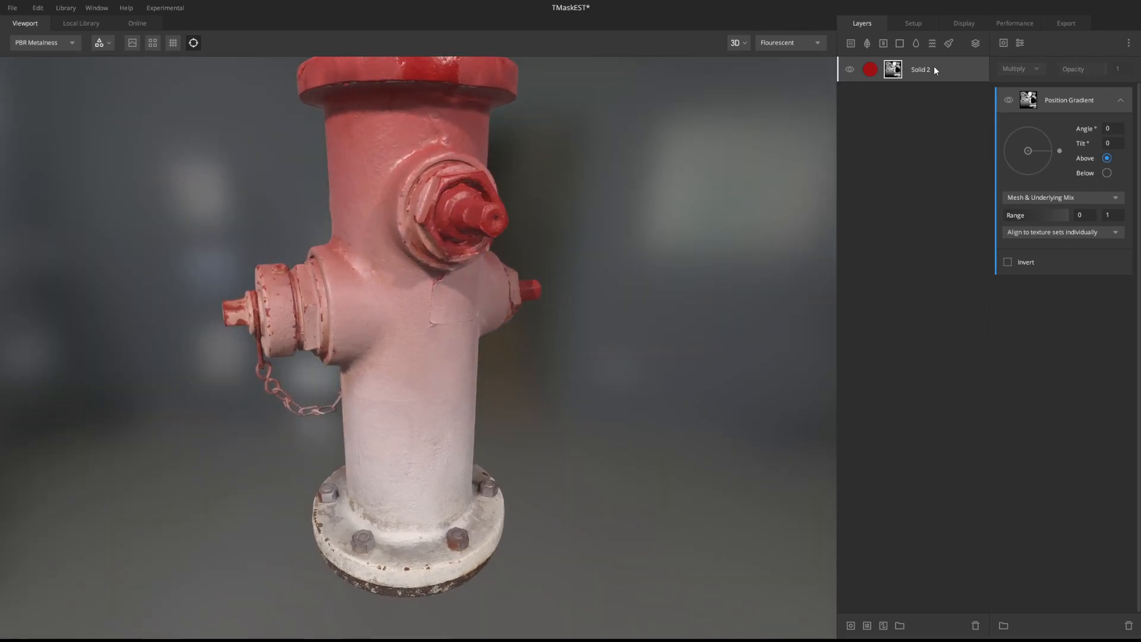
pyautogui.click(890, 69)
pyautogui.moveTo(582, 146); pyautogui.dragTo(613, 196, button='middle')
pyautogui.moveTo(613, 196); pyautogui.dragTo(587, 199)
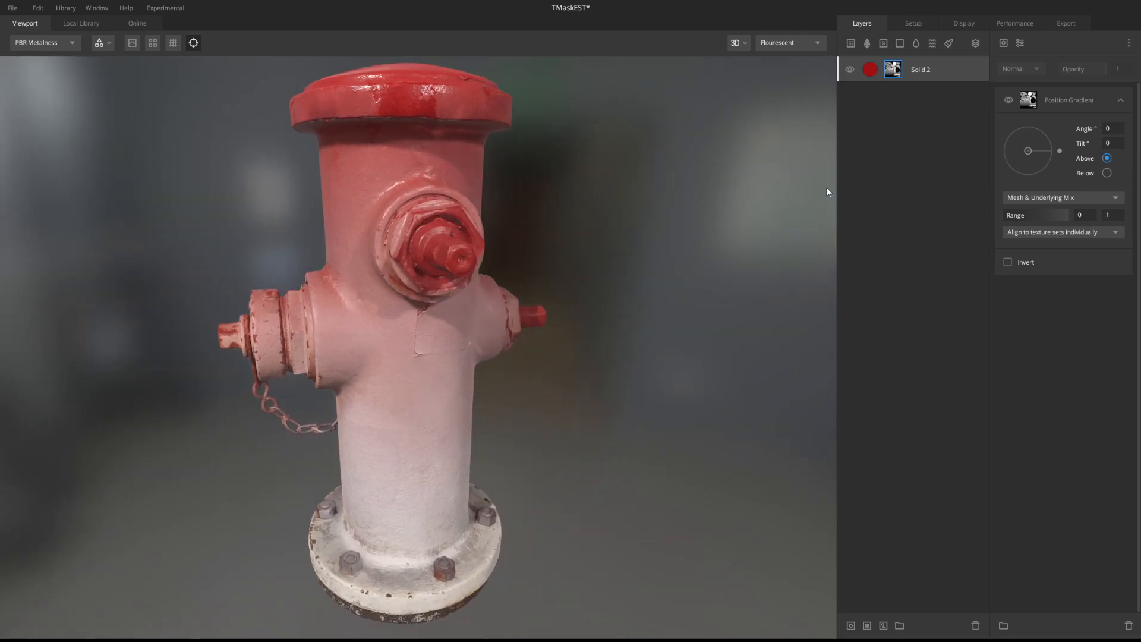
pyautogui.press('m')
pyautogui.moveTo(539, 305); pyautogui.dragTo(538, 273)
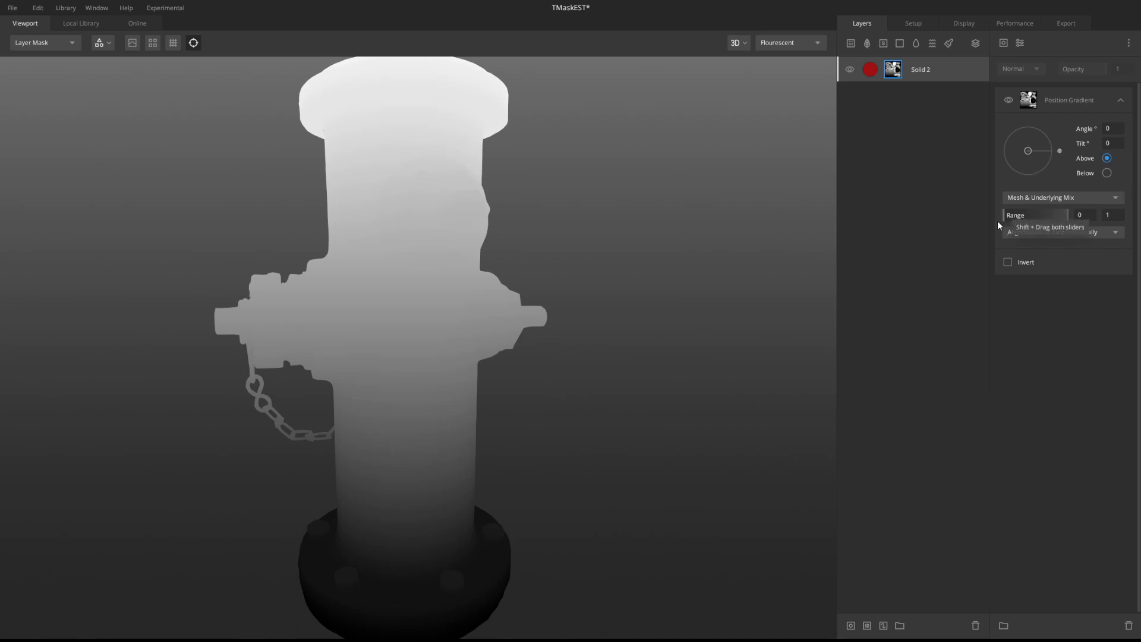
# Step: Narrow the position gradient's range to 0.317 for both limits and inspect the hard mask edge on the hydrant
pyautogui.click(1074, 90)
pyautogui.moveTo(652, 289); pyautogui.dragTo(675, 296, button='middle')
pyautogui.scroll(-2, 675, 295)
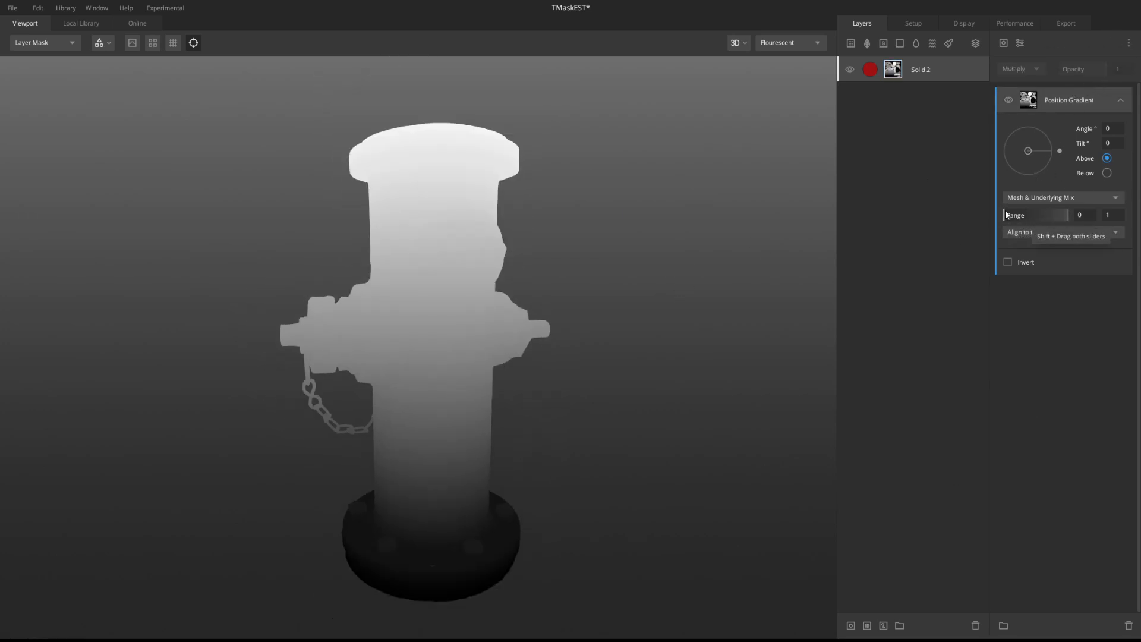
pyautogui.moveTo(1010, 215)
pyautogui.mouseDown()
pyautogui.moveTo(1046, 216)
pyautogui.moveTo(1028, 215)
pyautogui.mouseUp()
pyautogui.click(1067, 212)
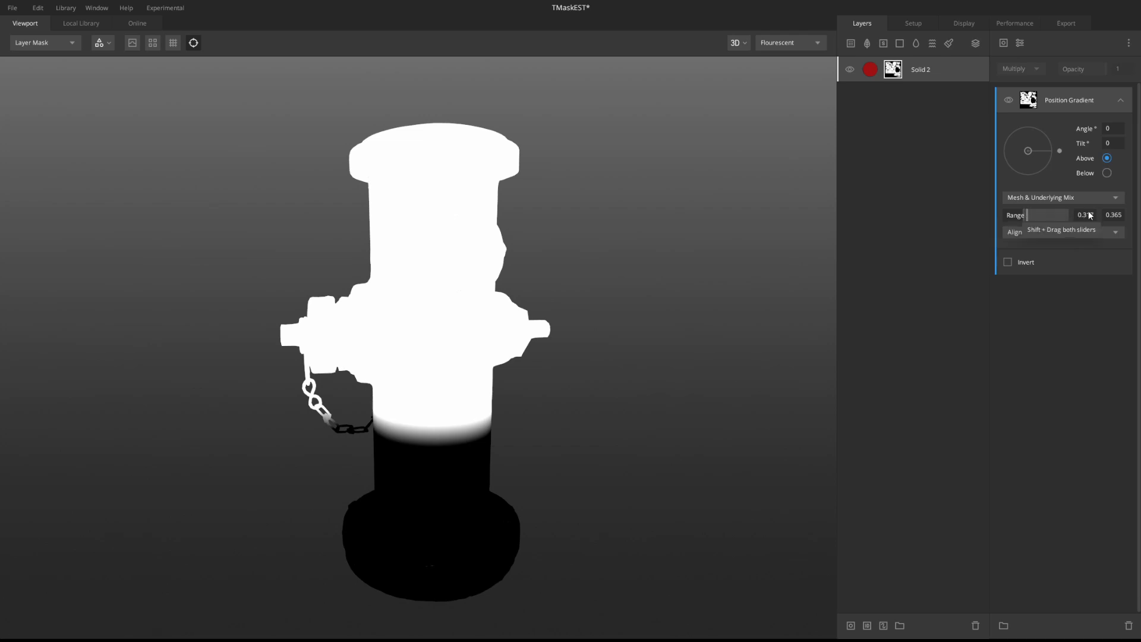
pyautogui.moveTo(1026, 217); pyautogui.dragTo(1025, 216)
pyautogui.scroll(6, 669, 294)
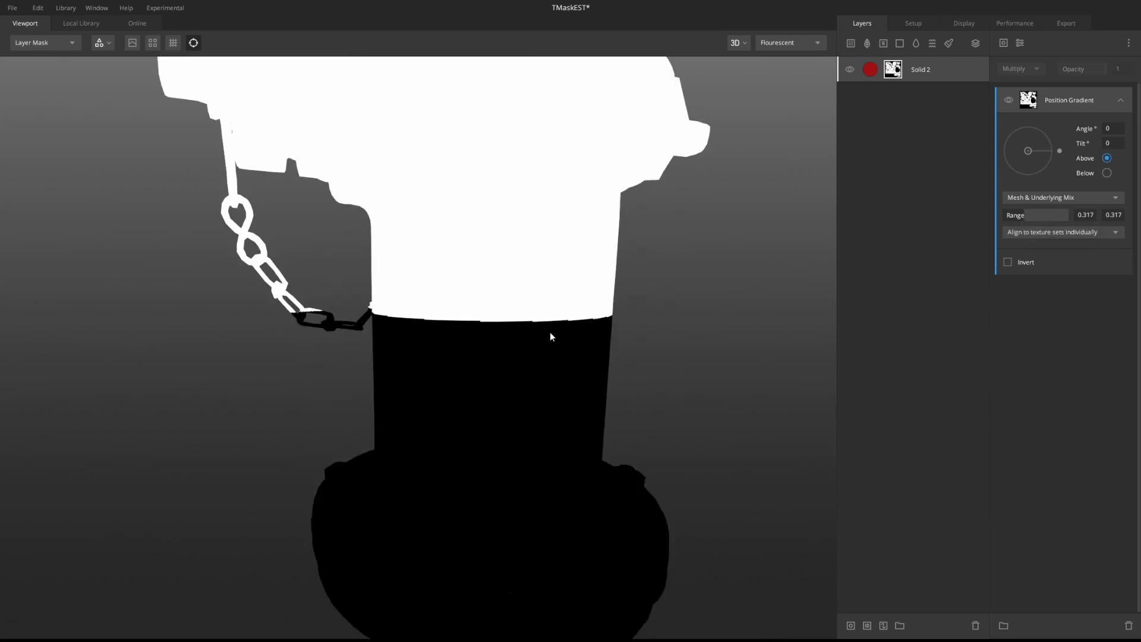
# Step: Shift both limits of the position gradient's range together to 0.413
pyautogui.moveTo(552, 266); pyautogui.dragTo(530, 340, button='middle')
pyautogui.moveTo(1025, 214)
pyautogui.keyDown('shift'); pyautogui.mouseDown()
pyautogui.moveTo(1045, 219)
pyautogui.moveTo(1036, 213)
pyautogui.mouseUp(); pyautogui.keyUp('shift')
pyautogui.scroll(-5, 634, 240)
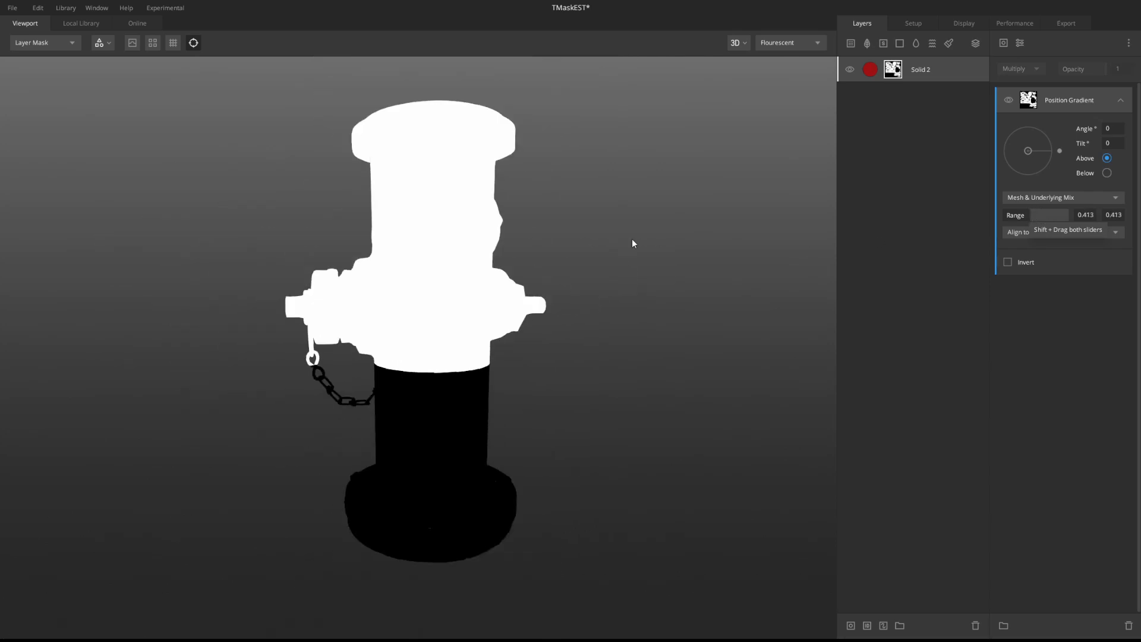
# Step: Duplicate the position gradient within the mask and set the original gradient's direction to Below
pyautogui.rightClick(1070, 102)
pyautogui.click(1109, 121)
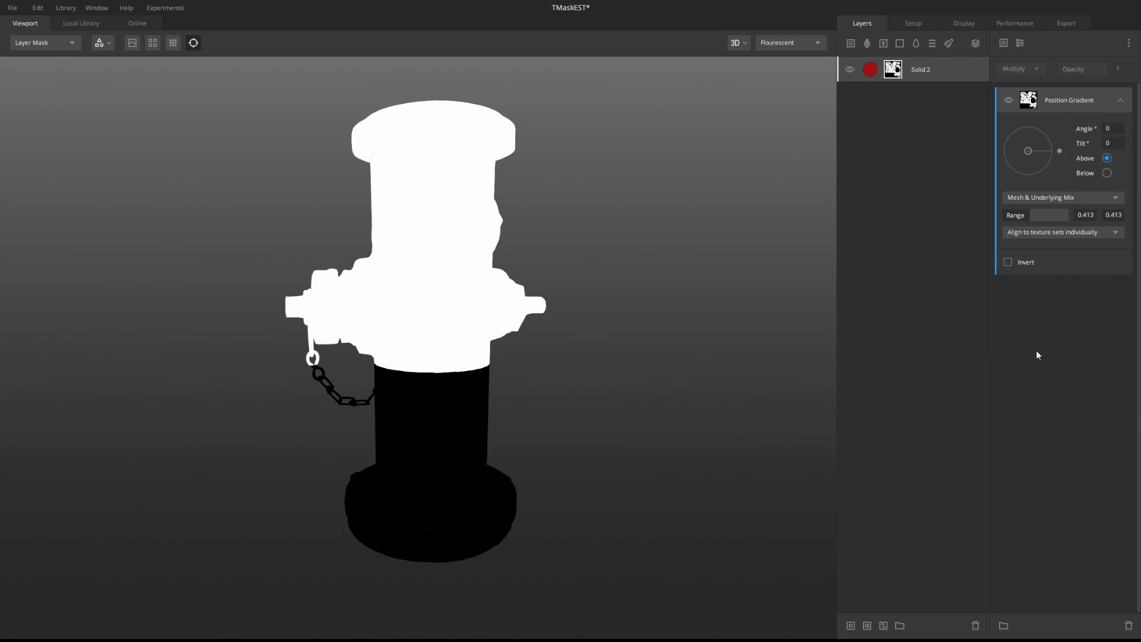
pyautogui.rightClick(1047, 336)
pyautogui.click(1061, 348)
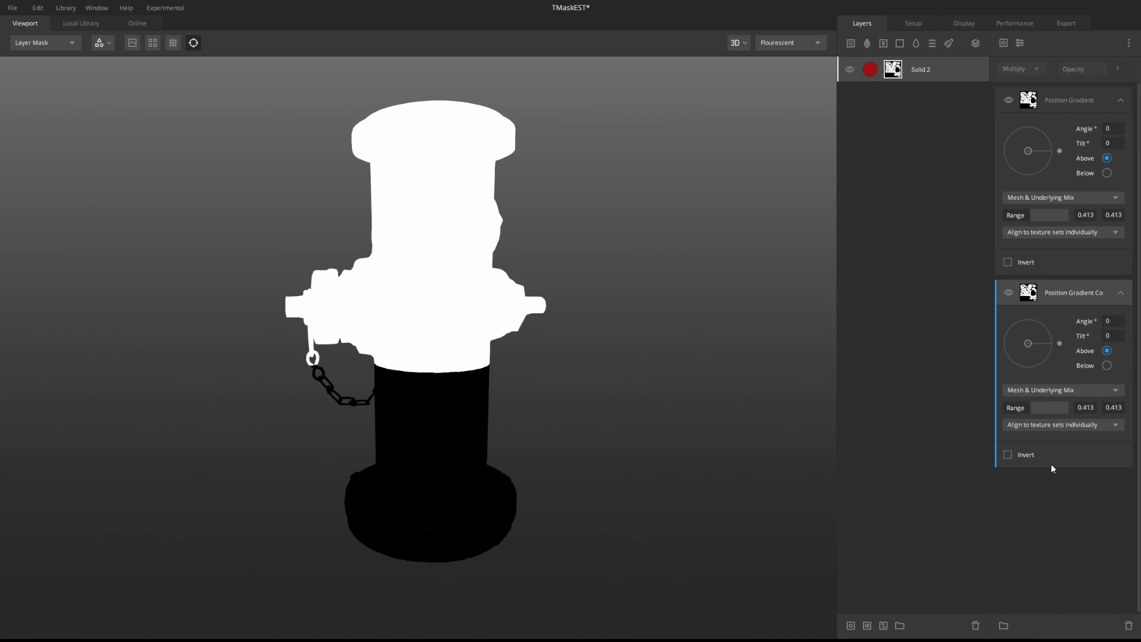
pyautogui.click(1082, 96)
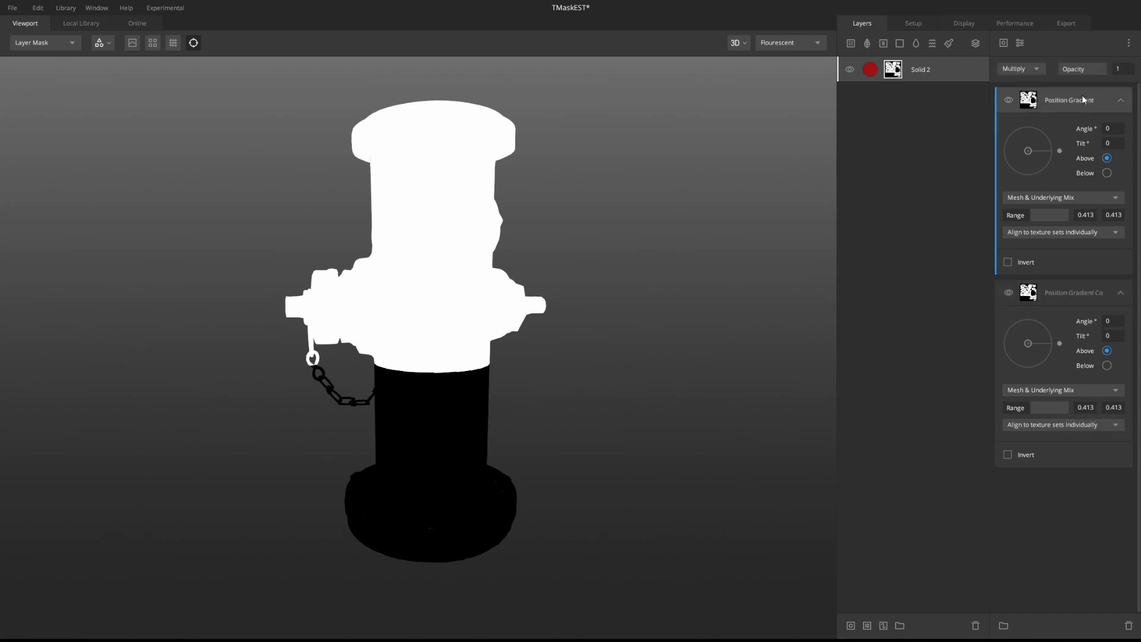
pyautogui.click(1106, 173)
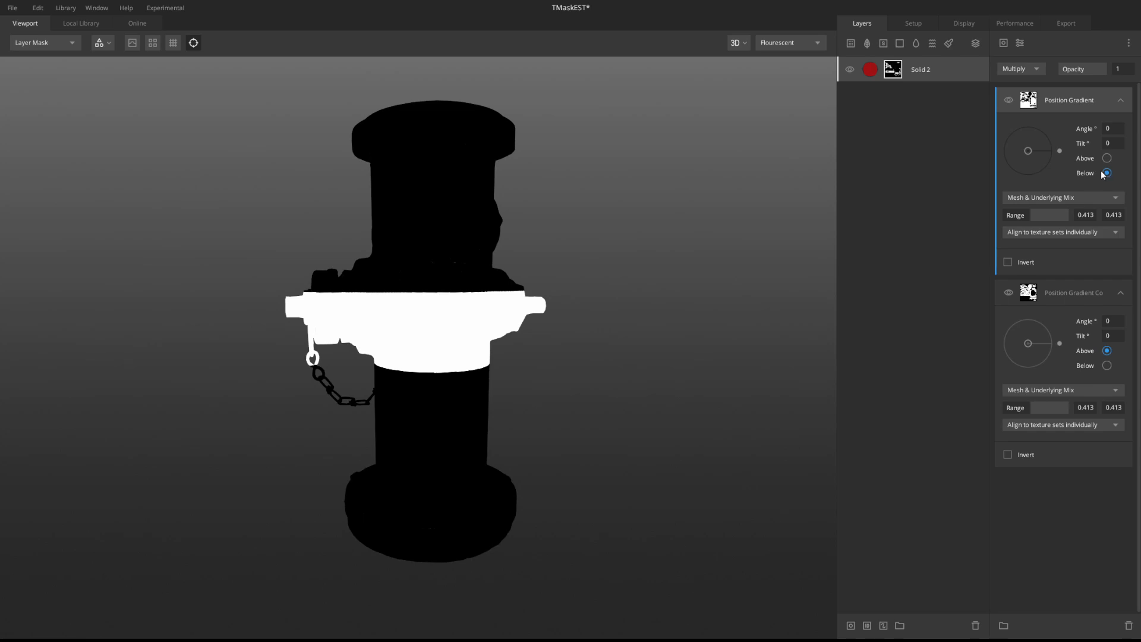
# Step: Try the Normal blend mode on the original position gradient and compare both gradients individually in the Active Mask view
pyautogui.click(1022, 67)
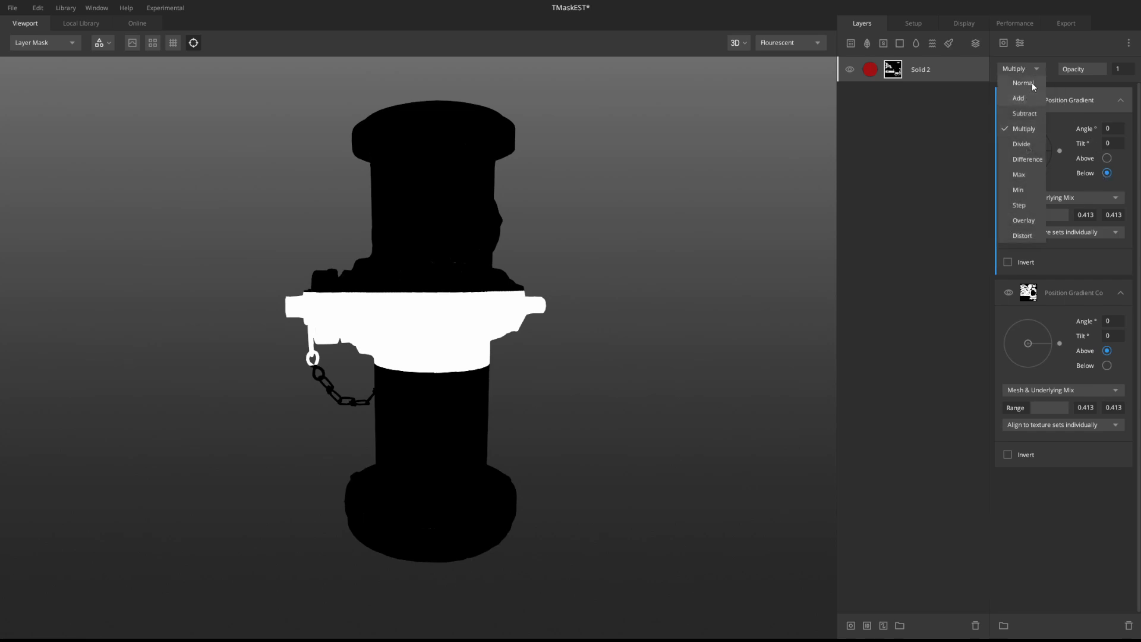
pyautogui.click(1030, 84)
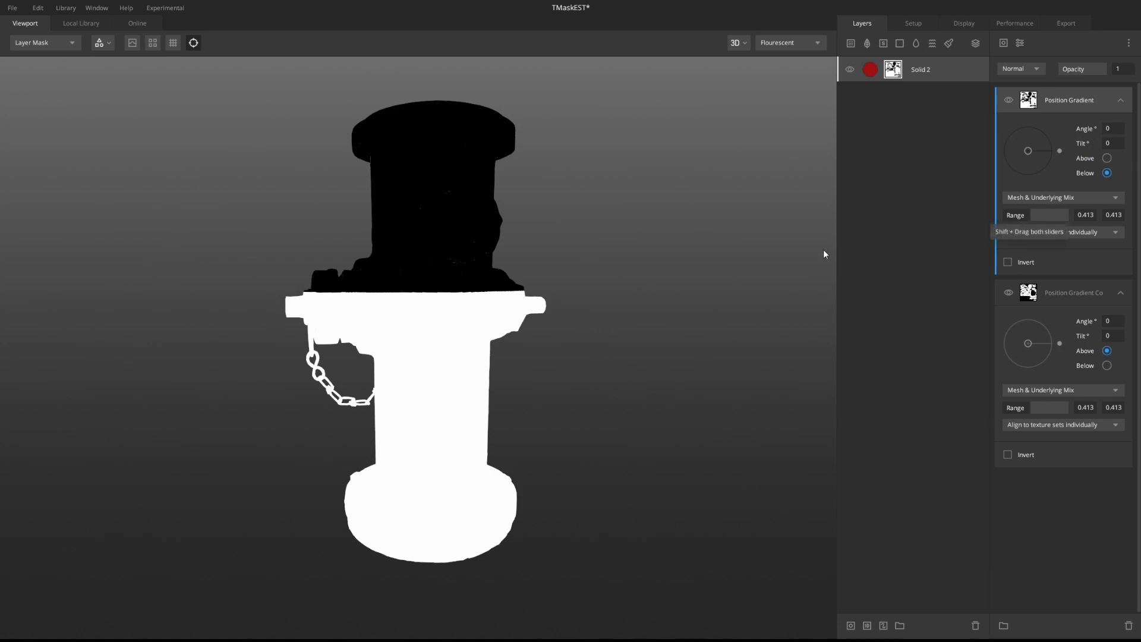
pyautogui.press('c')
pyautogui.click(1085, 295)
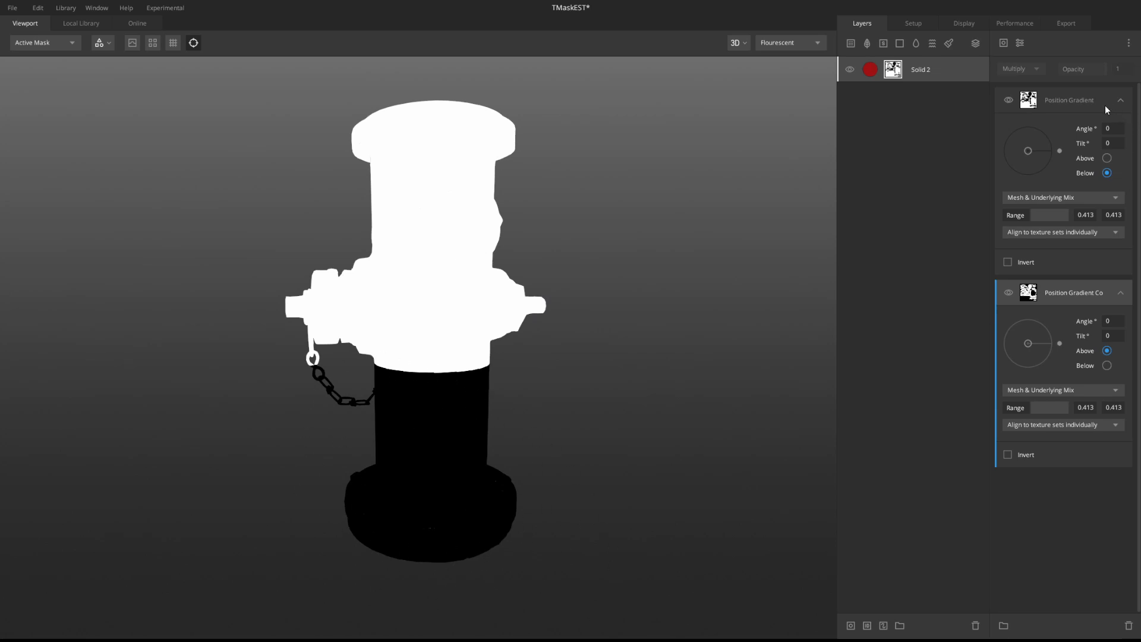
pyautogui.click(1084, 103)
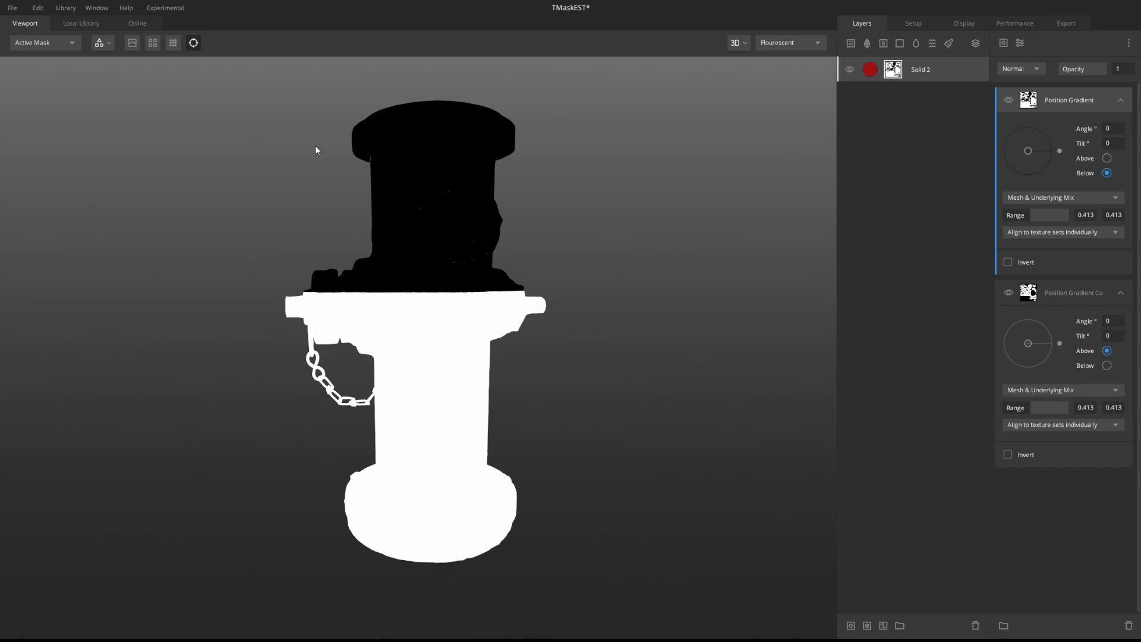
pyautogui.click(1057, 294)
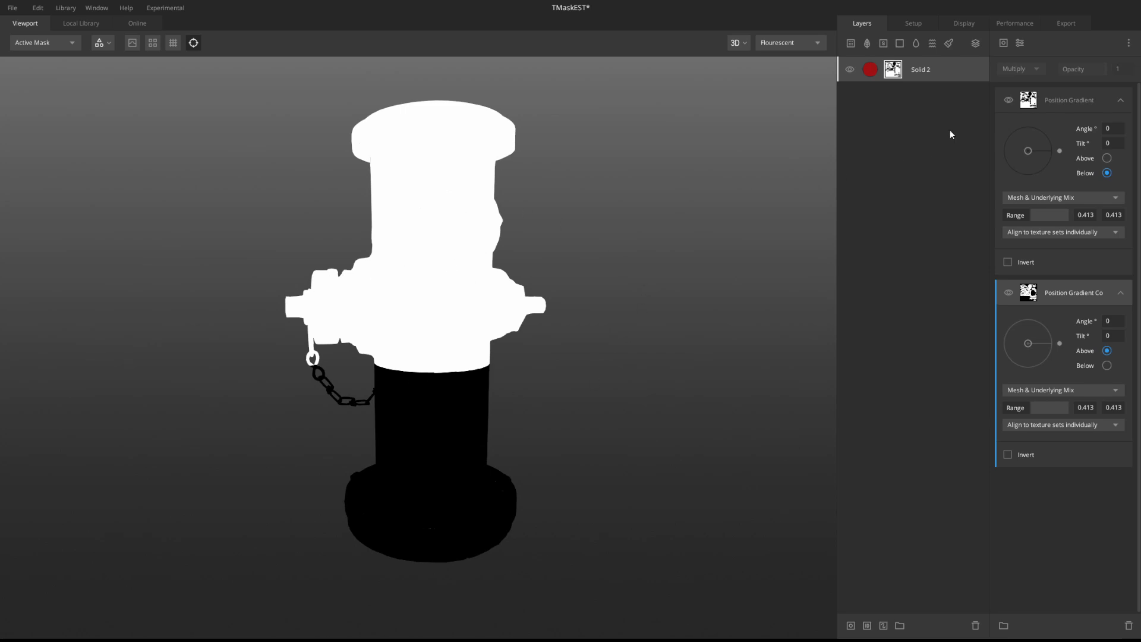
pyautogui.click(1074, 102)
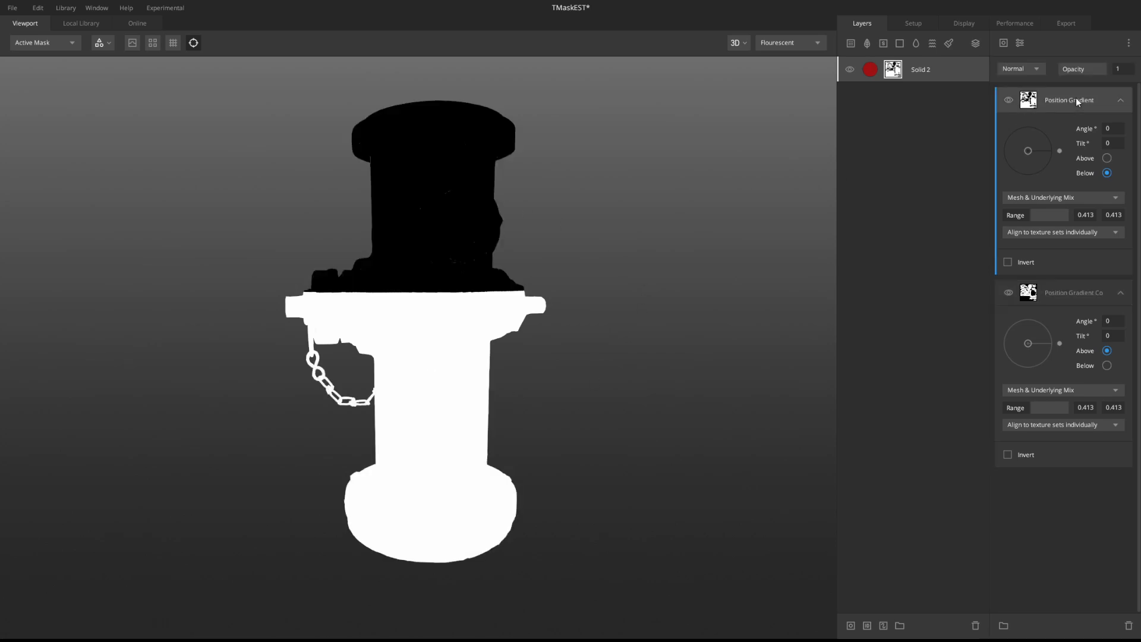
# Step: Set the original position gradient's blend mode back to Multiply and return to the Layer Mask view
pyautogui.click(1023, 64)
pyautogui.click(1024, 128)
pyautogui.press('m')
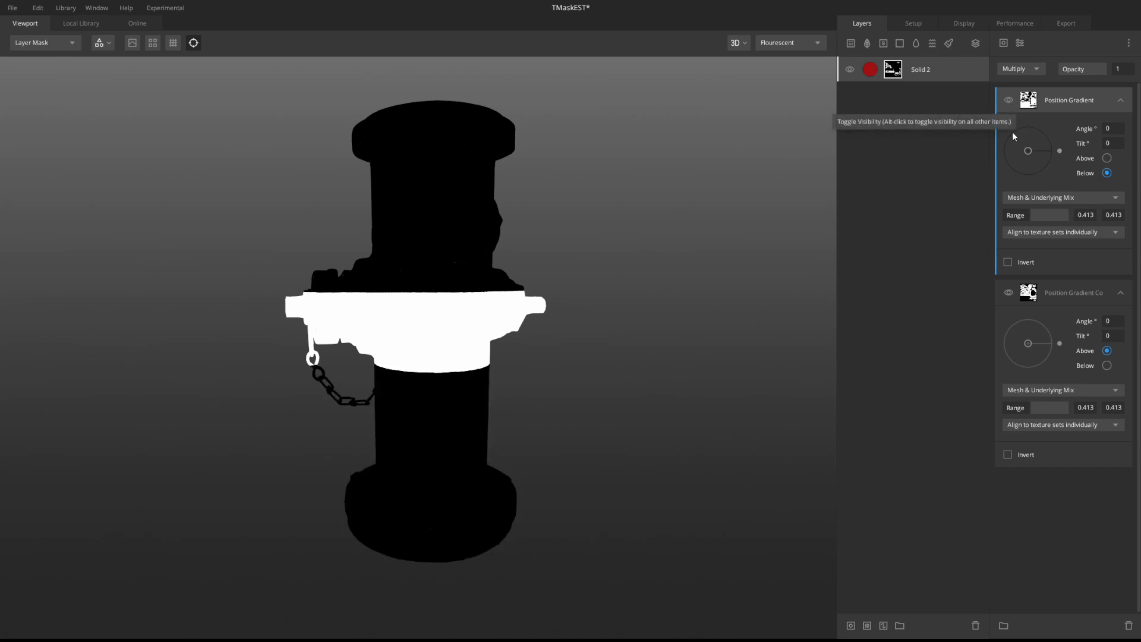
# Step: Toggle the visibility of the copied and original position gradients off and on to compare their contributions to the mask
pyautogui.click(1009, 293)
pyautogui.click(1009, 293)
pyautogui.click(1009, 293)
pyautogui.click(1009, 293)
pyautogui.click(1010, 104)
pyautogui.click(1010, 104)
pyautogui.click(1011, 105)
pyautogui.click(1011, 104)
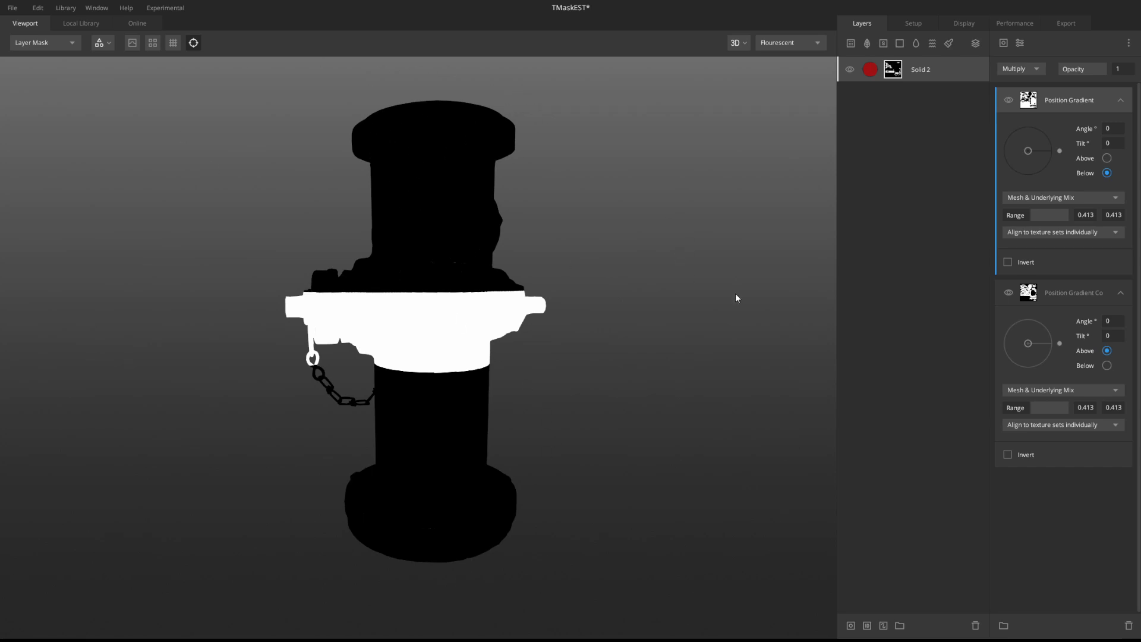
# Step: Set the original gradient's range to 0.5 to 0.516 and the copy's range to 0.23 to 0.238
pyautogui.click(1028, 216)
pyautogui.keyDown('shift'); pyautogui.moveTo(1028, 216); pyautogui.dragTo(1039, 220); pyautogui.keyUp('shift')
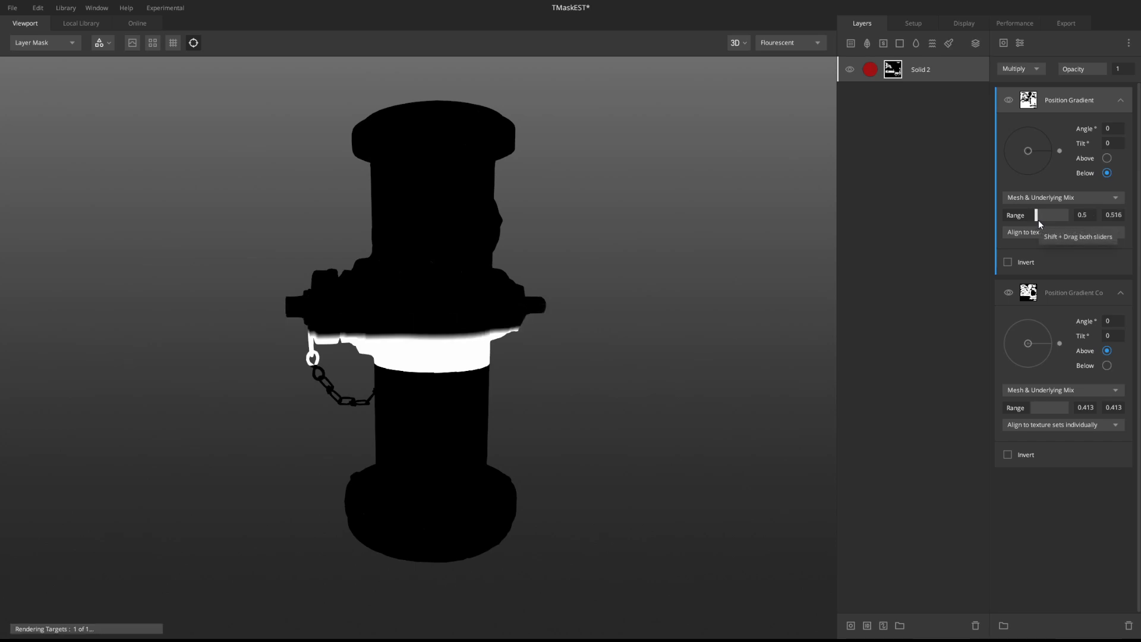
pyautogui.moveTo(1031, 404); pyautogui.dragTo(1022, 406)
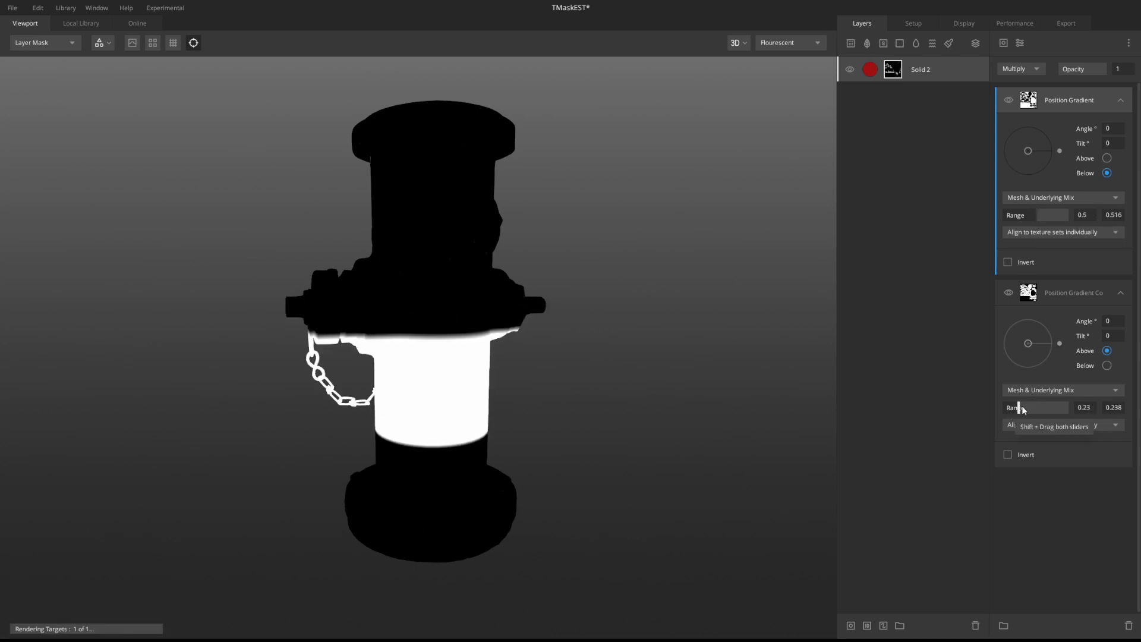
# Step: Shift the original gradient's range to 0.69 to 0.714 and the copy's range to 0.183 to 0.19
pyautogui.keyDown('shift'); pyautogui.moveTo(1037, 216); pyautogui.dragTo(1052, 222); pyautogui.keyUp('shift')
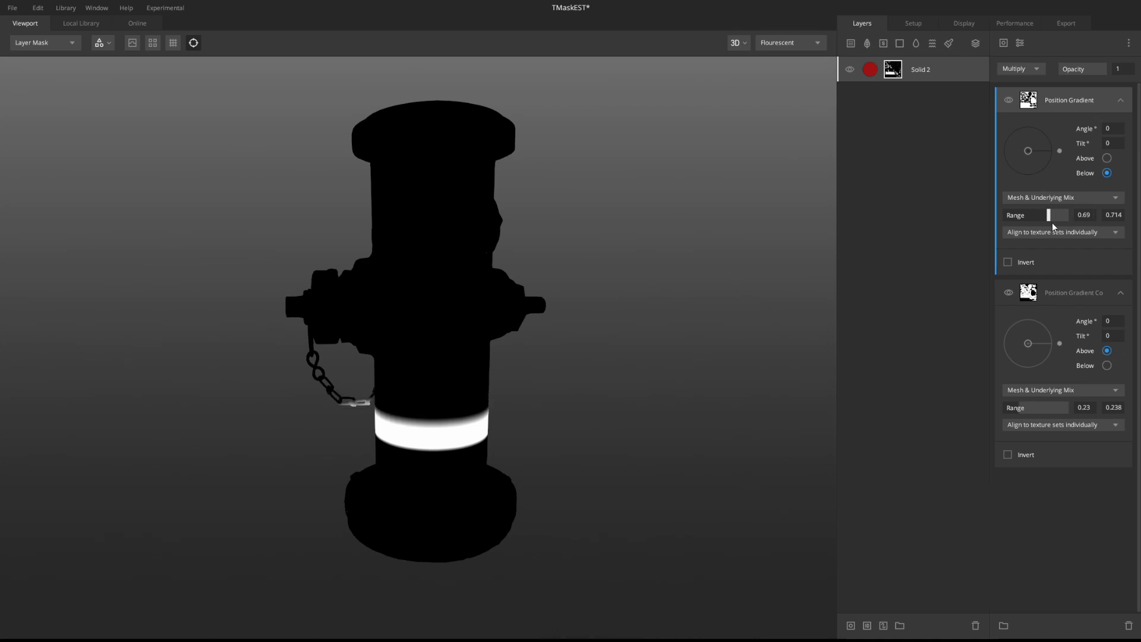
pyautogui.scroll(3, 662, 443)
pyautogui.scroll(-2, 628, 429)
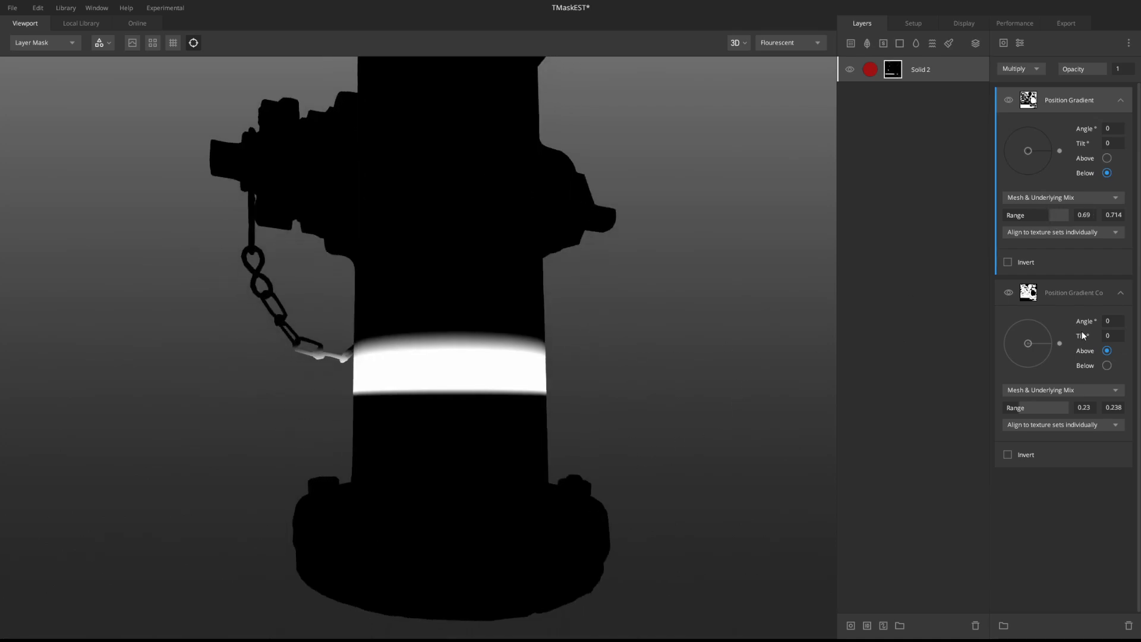
pyautogui.keyDown('shift'); pyautogui.moveTo(1018, 410); pyautogui.dragTo(1018, 407); pyautogui.keyUp('shift')
pyautogui.hotkey('ctrl', 'z')
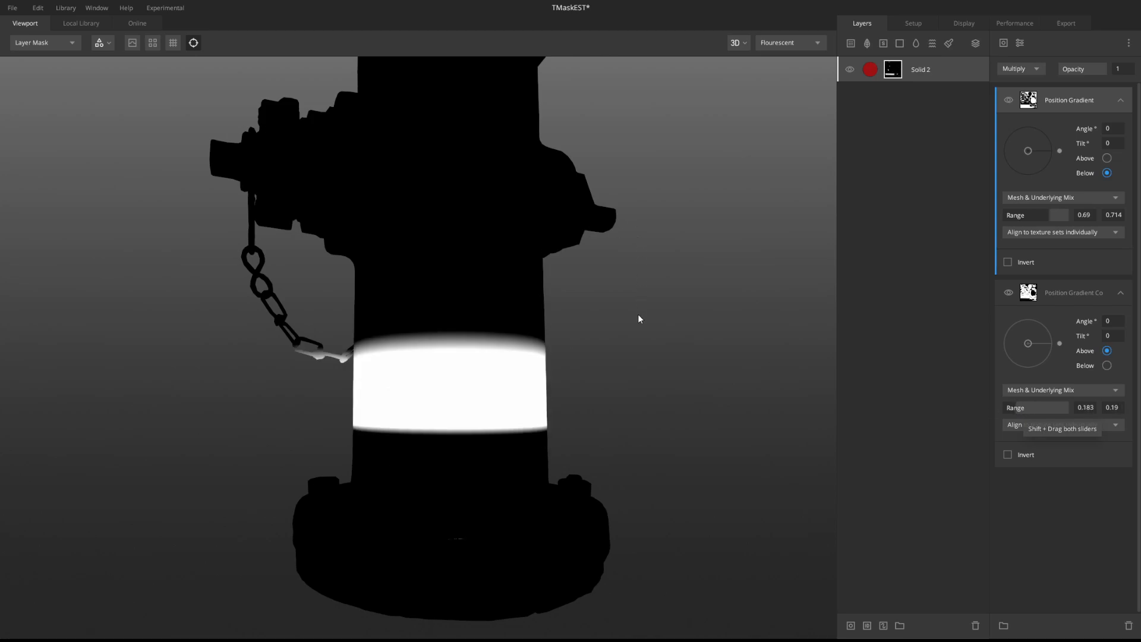
# Step: Display the PBR Metalness view and lower the original gradient's upper range limit to 0.69, sharpening the red band's upper edge
pyautogui.press('m')
pyautogui.moveTo(643, 330); pyautogui.dragTo(465, 433)
pyautogui.scroll(3, 465, 432)
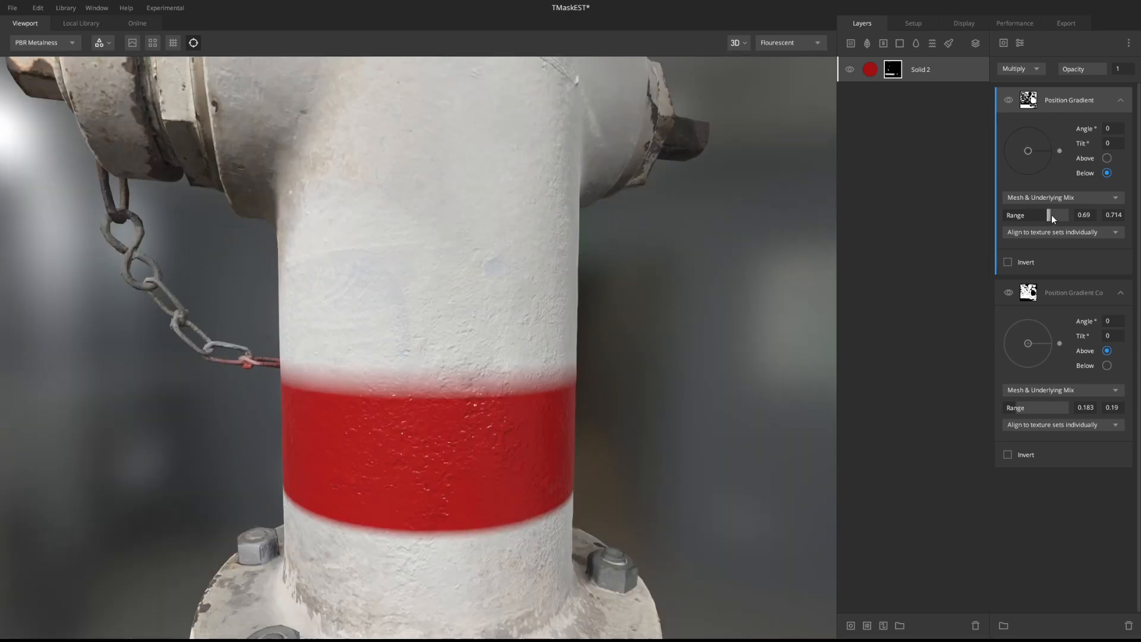
pyautogui.moveTo(1122, 220); pyautogui.dragTo(1092, 246)
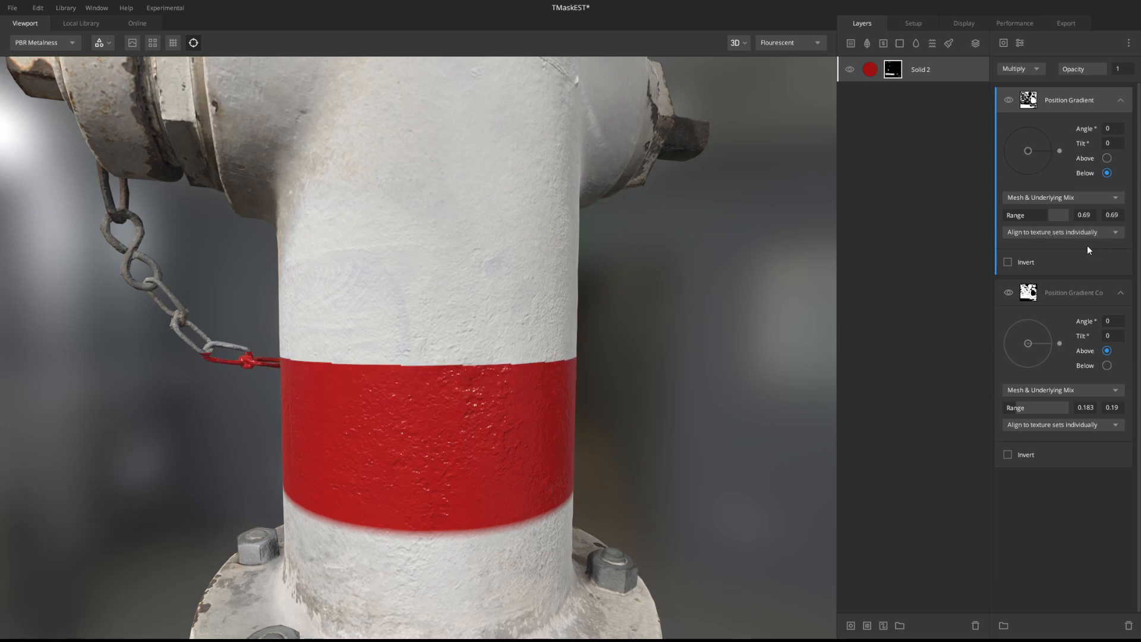
# Step: Set the copied gradient's lower range limit to 0.19 to sharpen the red band's lower edge
pyautogui.moveTo(465, 347); pyautogui.dragTo(537, 328)
pyautogui.click(1089, 408)
pyautogui.write('0.19')
pyautogui.press('Return')
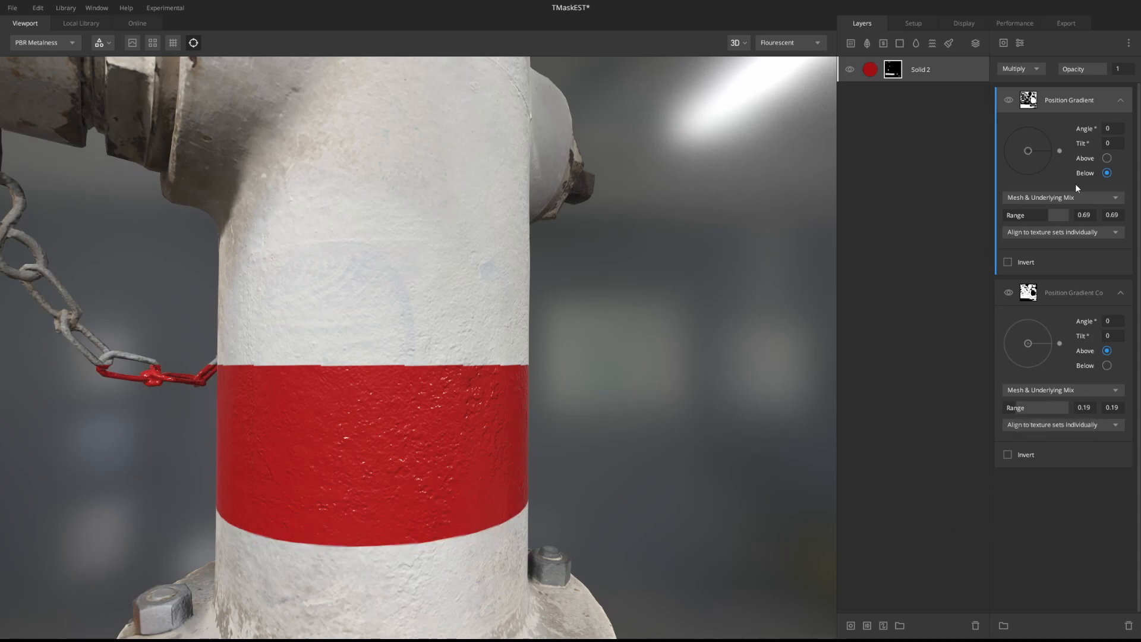
# Step: Inspect the red band around the hydrant, select the Solid 2 layer and compare the surface with the layer hidden and shown
pyautogui.moveTo(772, 428); pyautogui.dragTo(381, 452)
pyautogui.scroll(-3, 568, 457)
pyautogui.scroll(3, 567, 456)
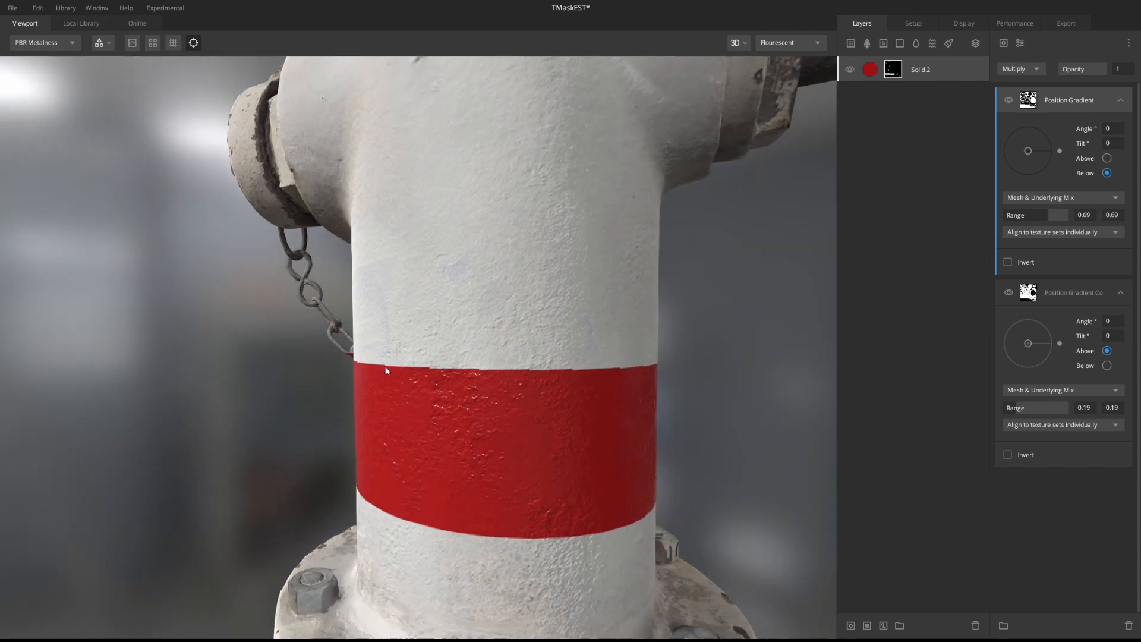
pyautogui.moveTo(457, 391); pyautogui.dragTo(654, 190)
pyautogui.click(876, 70)
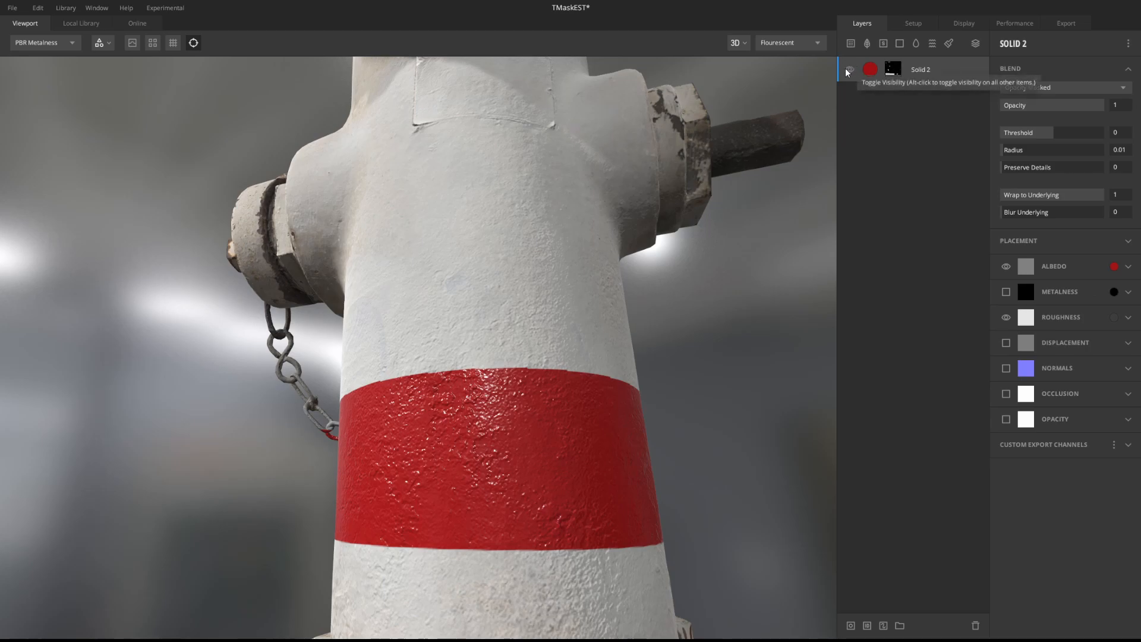
pyautogui.click(849, 69)
pyautogui.moveTo(624, 285); pyautogui.dragTo(664, 225)
pyautogui.moveTo(337, 135)
pyautogui.mouseDown()
pyautogui.moveTo(319, 241)
pyautogui.moveTo(391, 190)
pyautogui.moveTo(333, 155)
pyautogui.mouseUp()
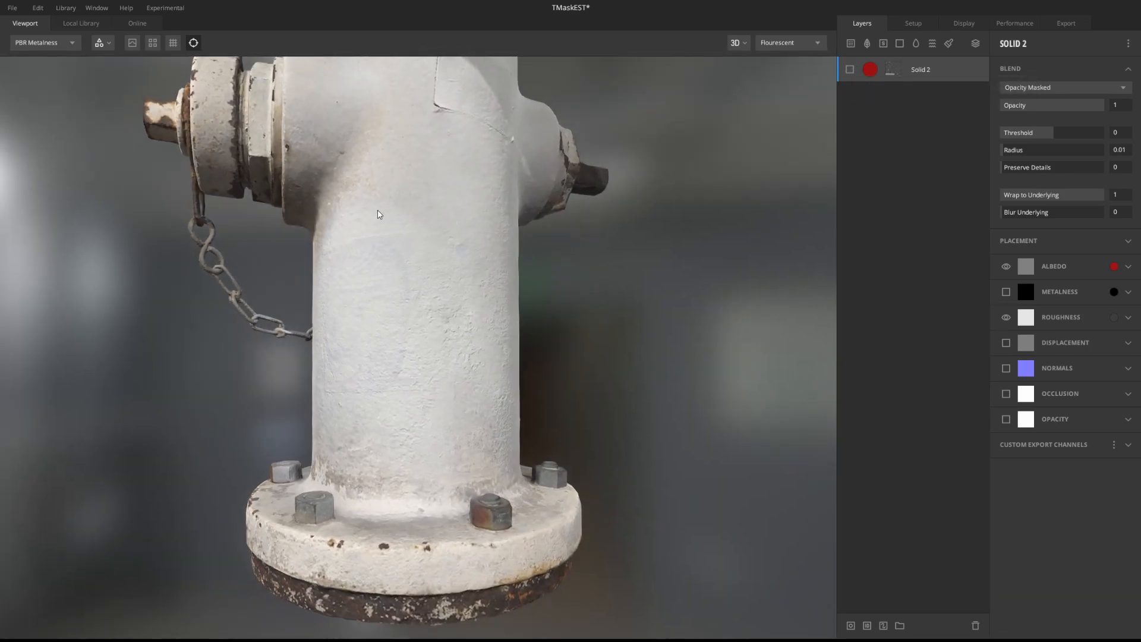
pyautogui.scroll(4, 368, 179)
pyautogui.click(849, 70)
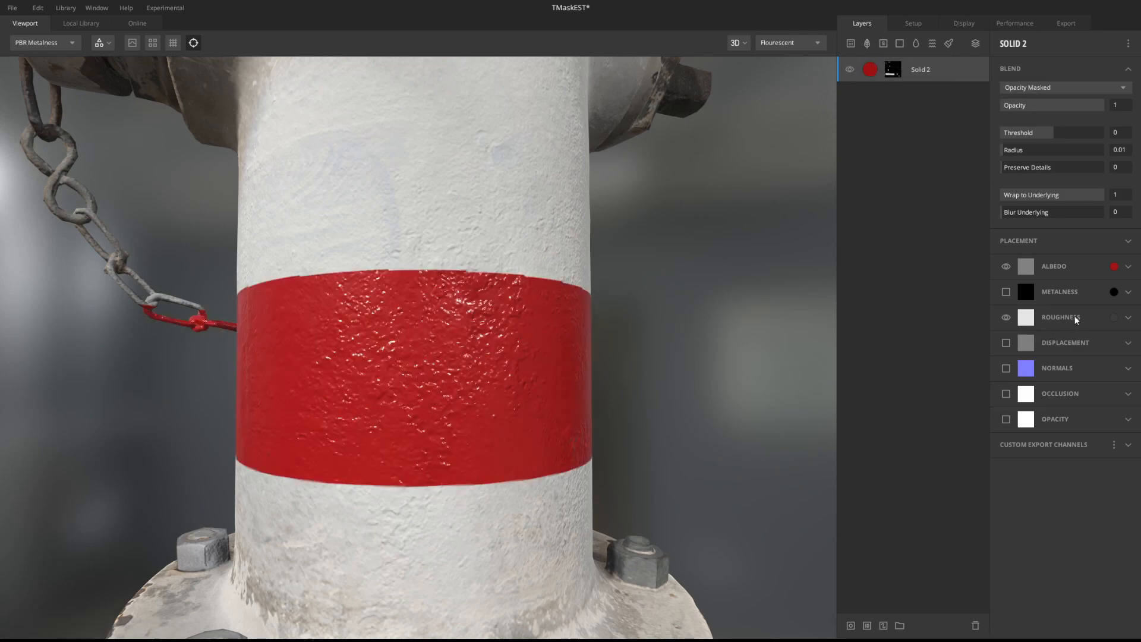
# Step: Set the Solid 2 layer's roughness colour to dark grey, hex 393838, and apply it
pyautogui.click(1113, 316)
pyautogui.click(439, 353)
pyautogui.moveTo(439, 353)
pyautogui.mouseDown()
pyautogui.moveTo(438, 298)
pyautogui.moveTo(428, 393)
pyautogui.moveTo(430, 367)
pyautogui.mouseUp()
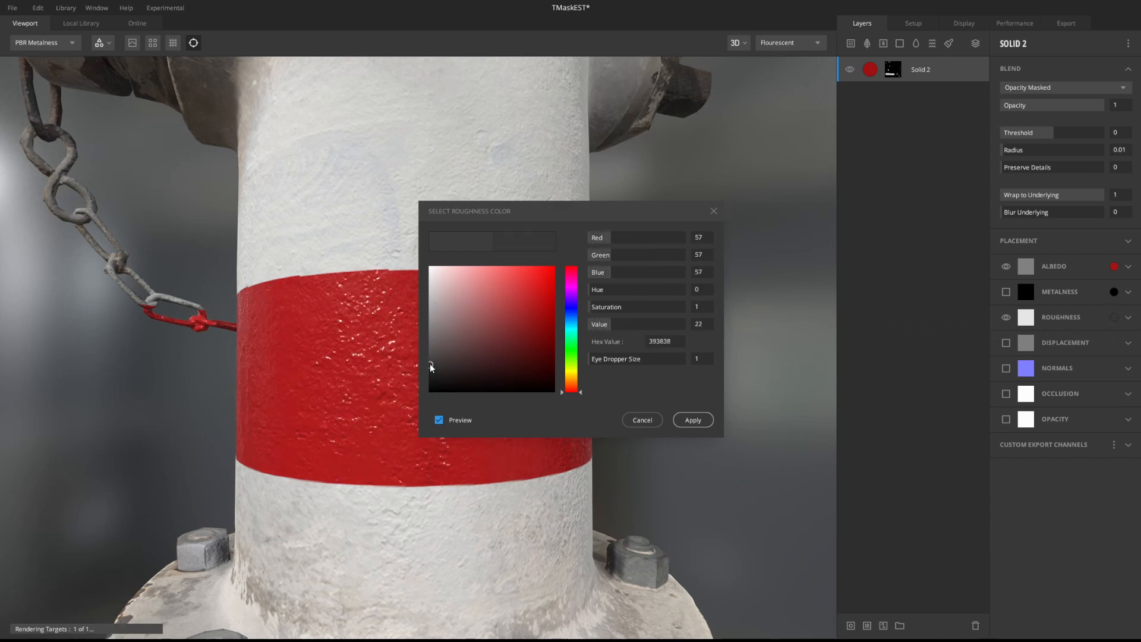
pyautogui.click(693, 420)
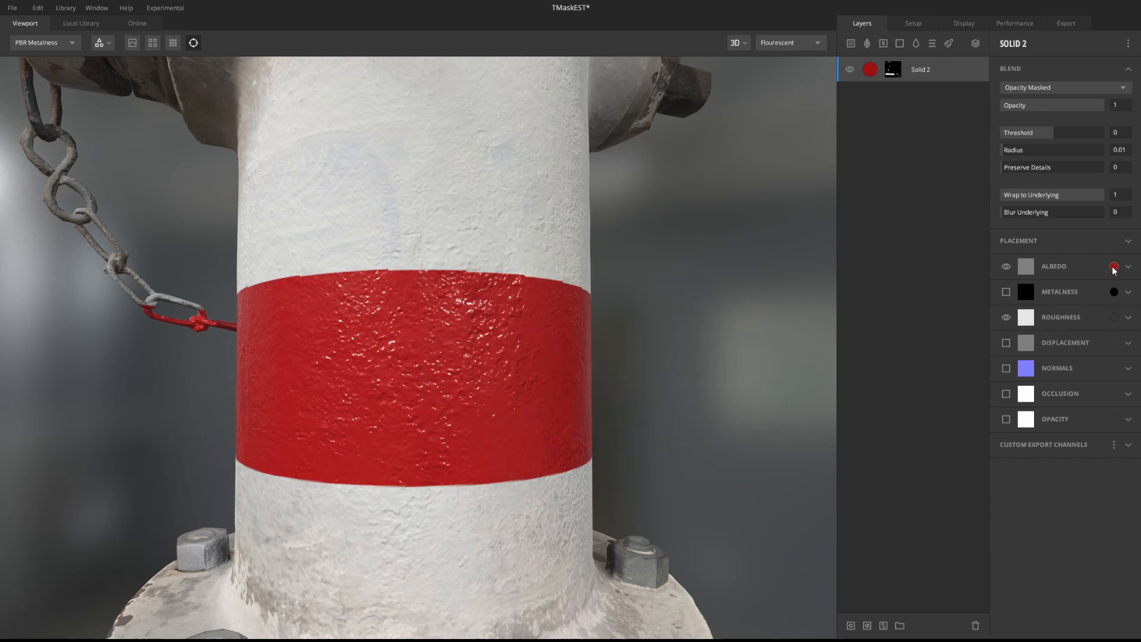
# Step: Change the Solid 2 layer's albedo colour to a dark orange and apply it
pyautogui.click(1113, 266)
pyautogui.click(573, 377)
pyautogui.moveTo(574, 380); pyautogui.dragTo(572, 378)
pyautogui.click(693, 420)
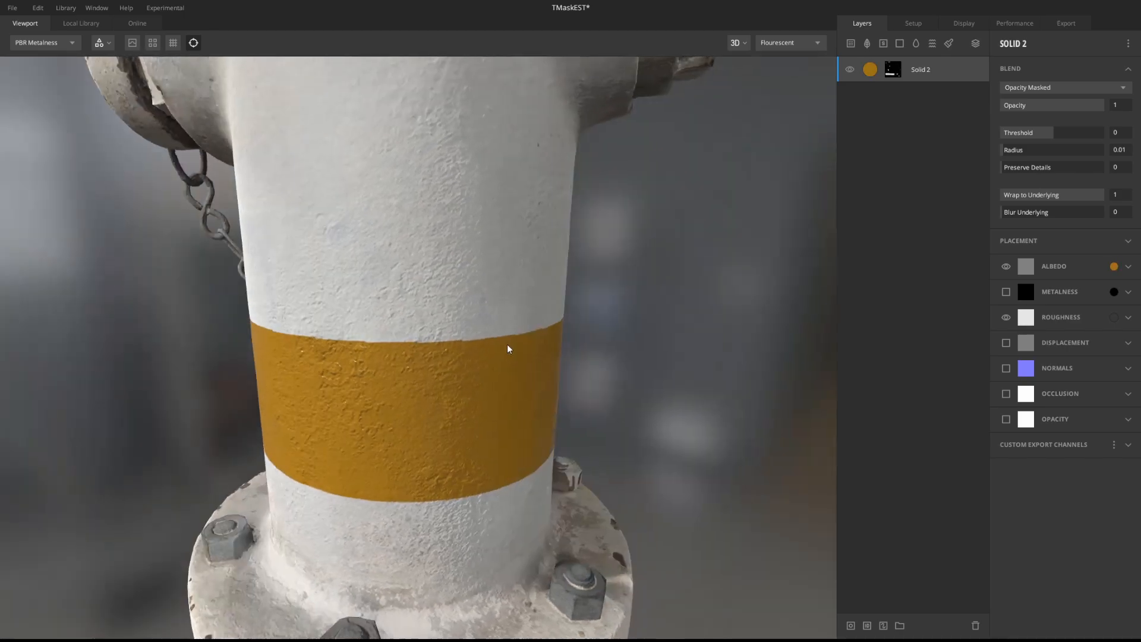
# Step: Inspect the orange band on the hydrant and compare it in the PBR Metalness and Layer Mask views
pyautogui.moveTo(507, 345); pyautogui.dragTo(553, 339)
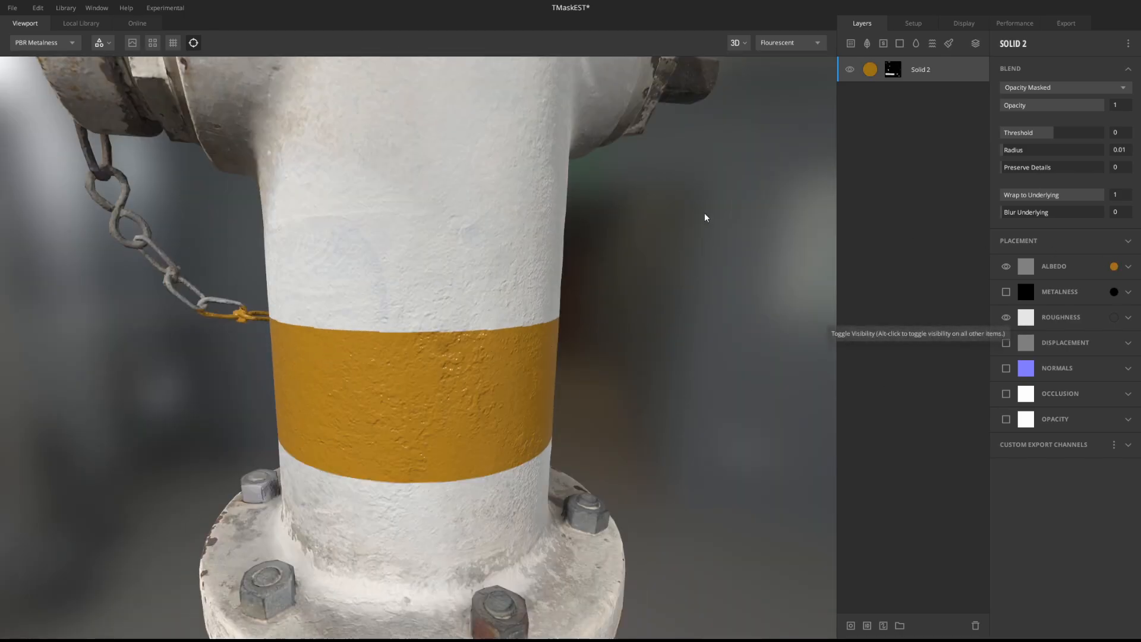
pyautogui.moveTo(660, 218); pyautogui.dragTo(634, 380, button='middle')
pyautogui.moveTo(513, 279); pyautogui.dragTo(466, 231, button='middle')
pyautogui.scroll(-4, 468, 233)
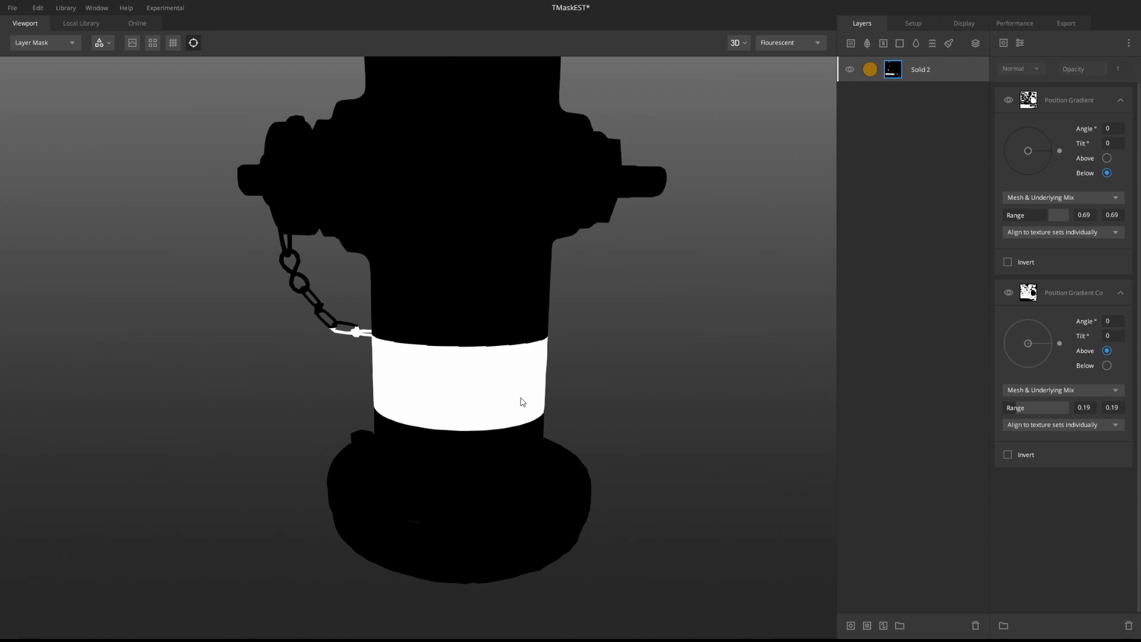
pyautogui.press('m')
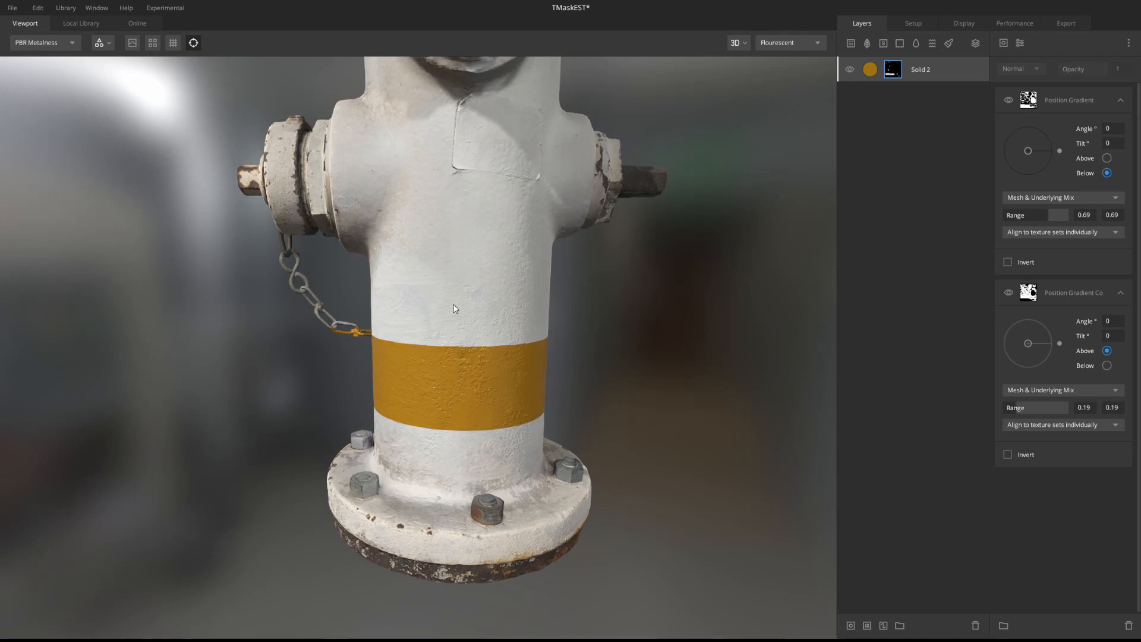
pyautogui.press('m')
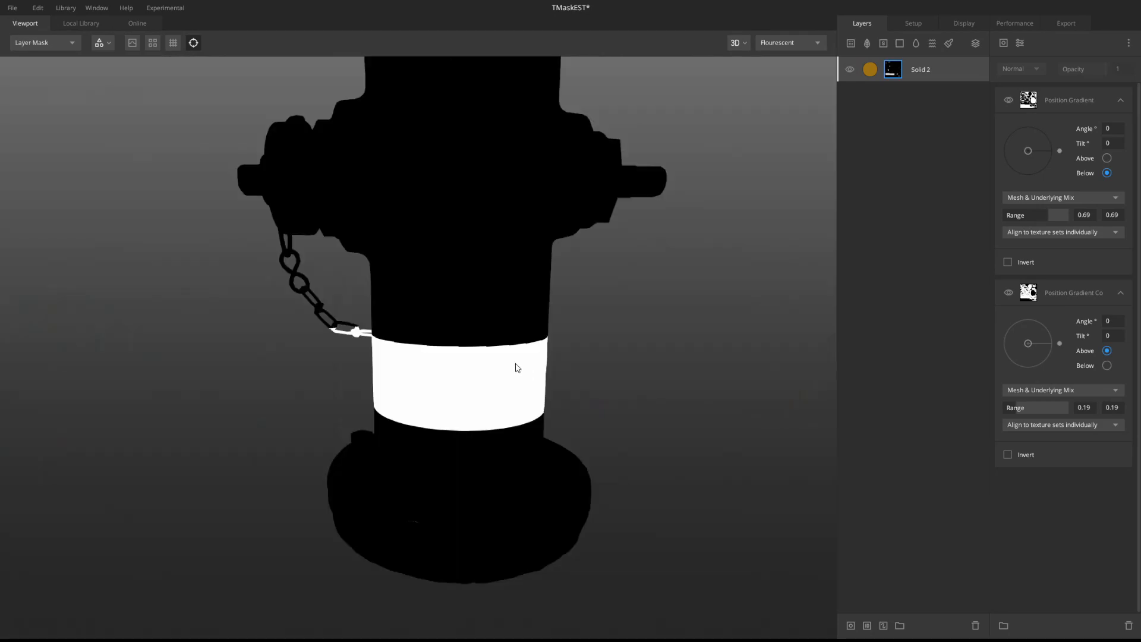
# Step: Add a Perlin noise to the Solid 2 mask stack with amplitude 4.972, frequency 16.24 and 8 octaves
pyautogui.click(1020, 43)
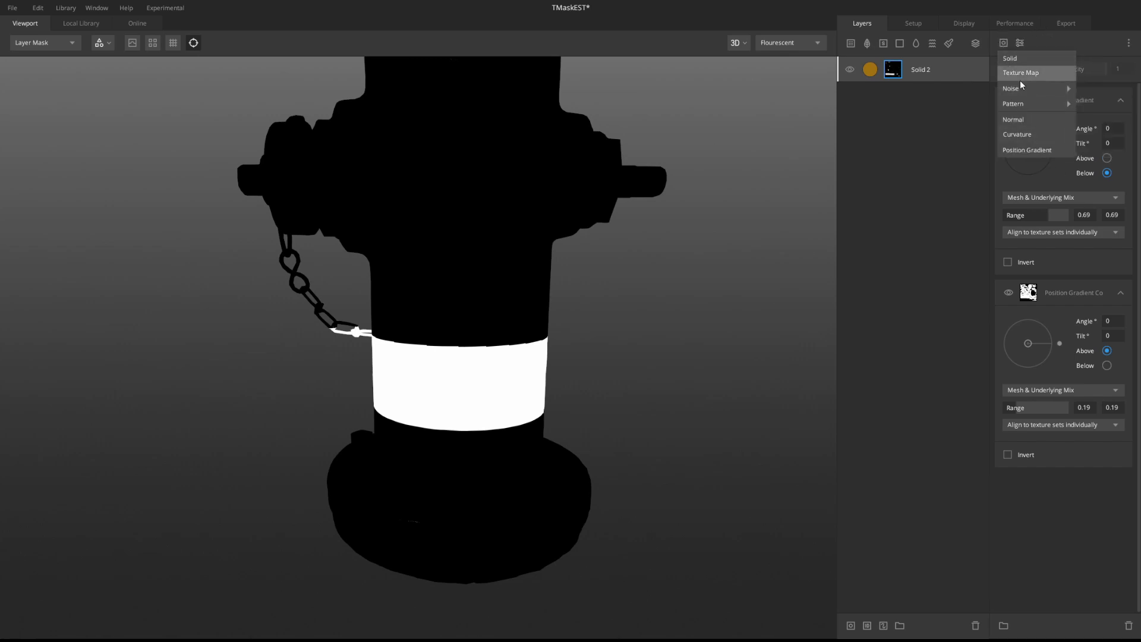
pyautogui.moveTo(1018, 99)
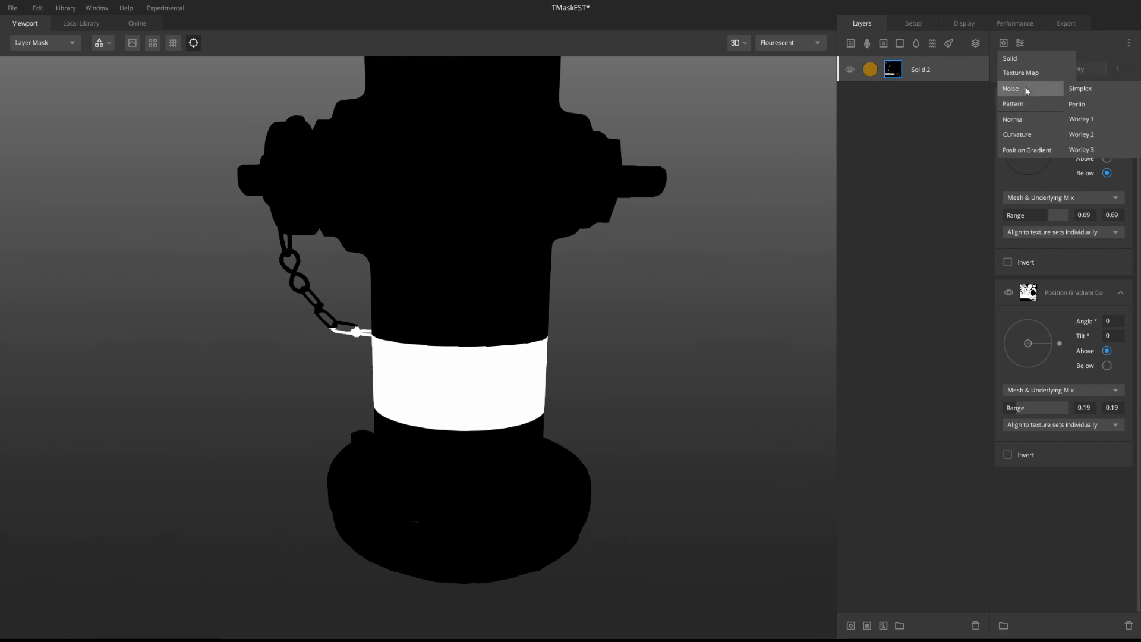
pyautogui.click(1095, 105)
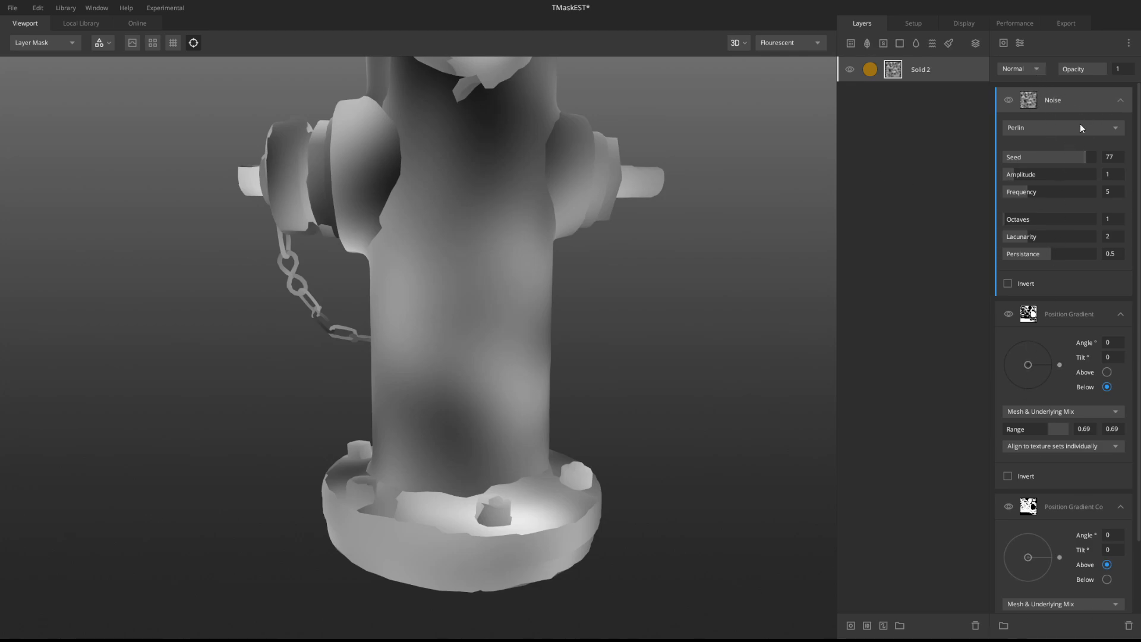
pyautogui.moveTo(1028, 175); pyautogui.dragTo(1078, 195)
pyautogui.moveTo(1018, 220); pyautogui.dragTo(1078, 217)
pyautogui.scroll(4, 486, 300)
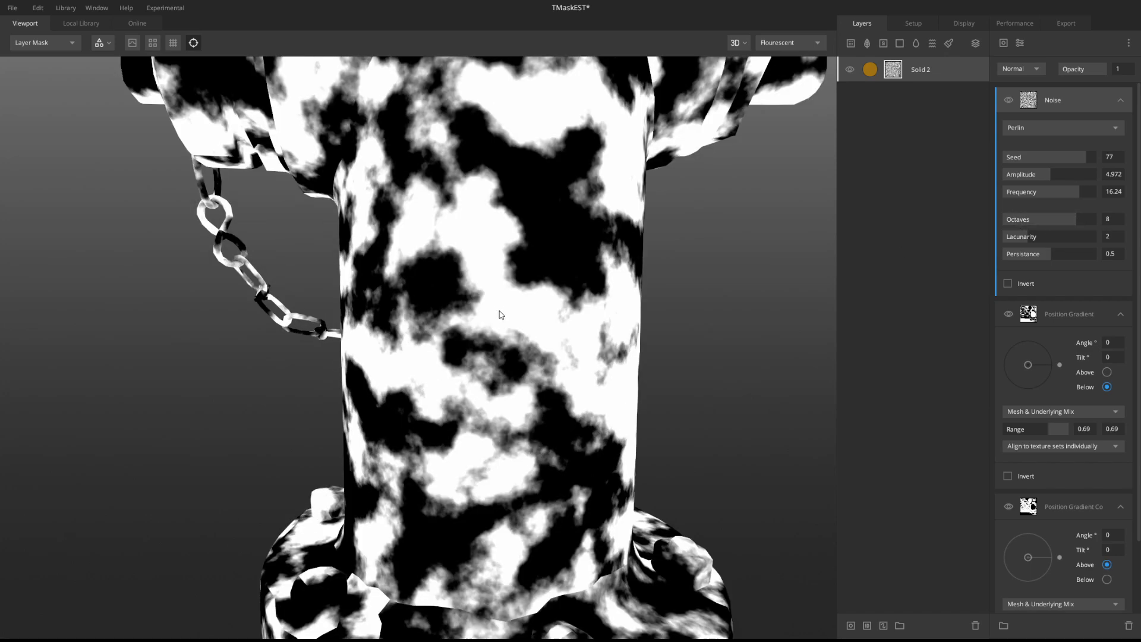
# Step: Refine the noise detail with 9 octaves, lacunarity 3.058 and persistence 0.884
pyautogui.scroll(-2, 718, 229)
pyautogui.moveTo(1027, 235); pyautogui.dragTo(1085, 250)
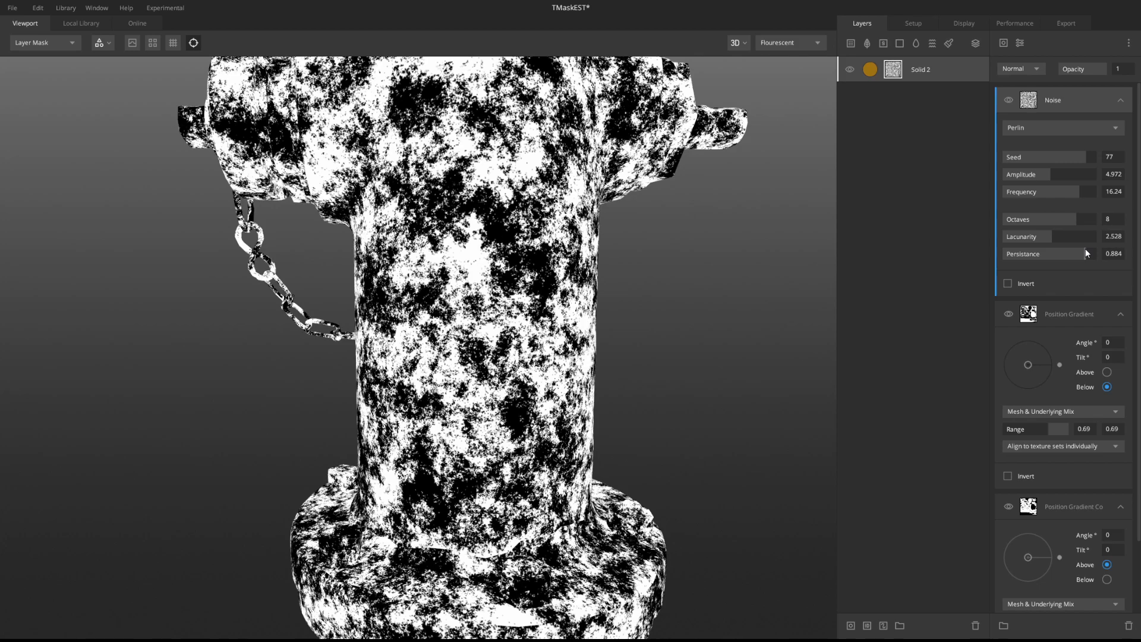
pyautogui.moveTo(716, 278)
pyautogui.mouseDown()
pyautogui.moveTo(683, 279)
pyautogui.moveTo(695, 280)
pyautogui.mouseUp()
pyautogui.moveTo(1071, 216)
pyautogui.mouseDown()
pyautogui.moveTo(1081, 217)
pyautogui.moveTo(1079, 234)
pyautogui.mouseUp()
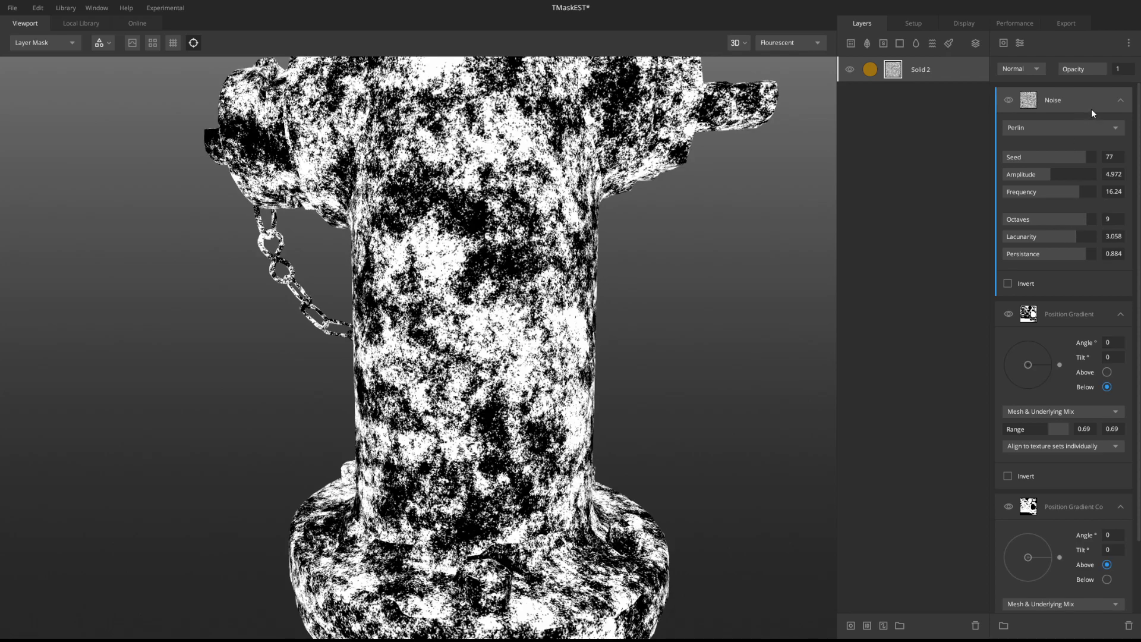
# Step: Try the Subtract blend mode on the Noise mask component and check the whole hydrant
pyautogui.click(1033, 71)
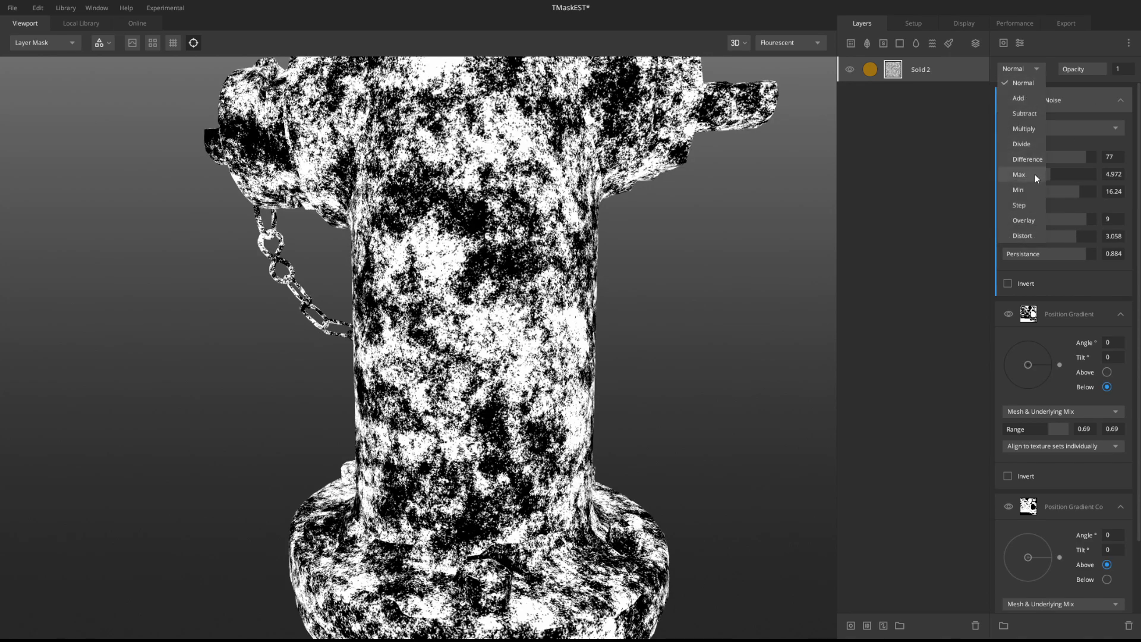
pyautogui.click(1029, 114)
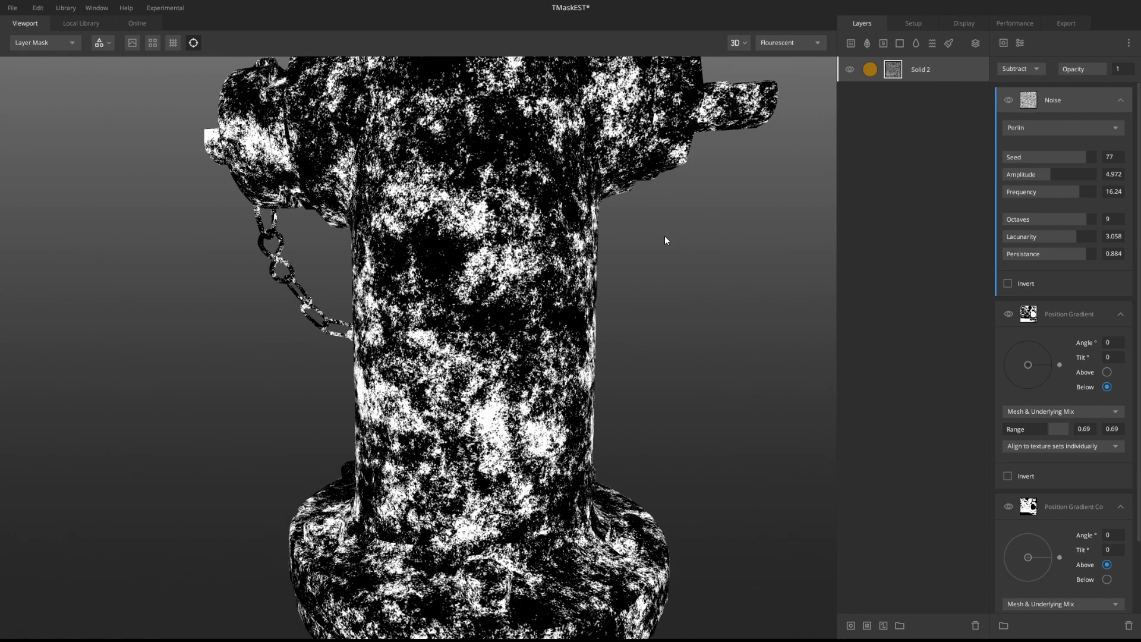
pyautogui.scroll(-3, 532, 354)
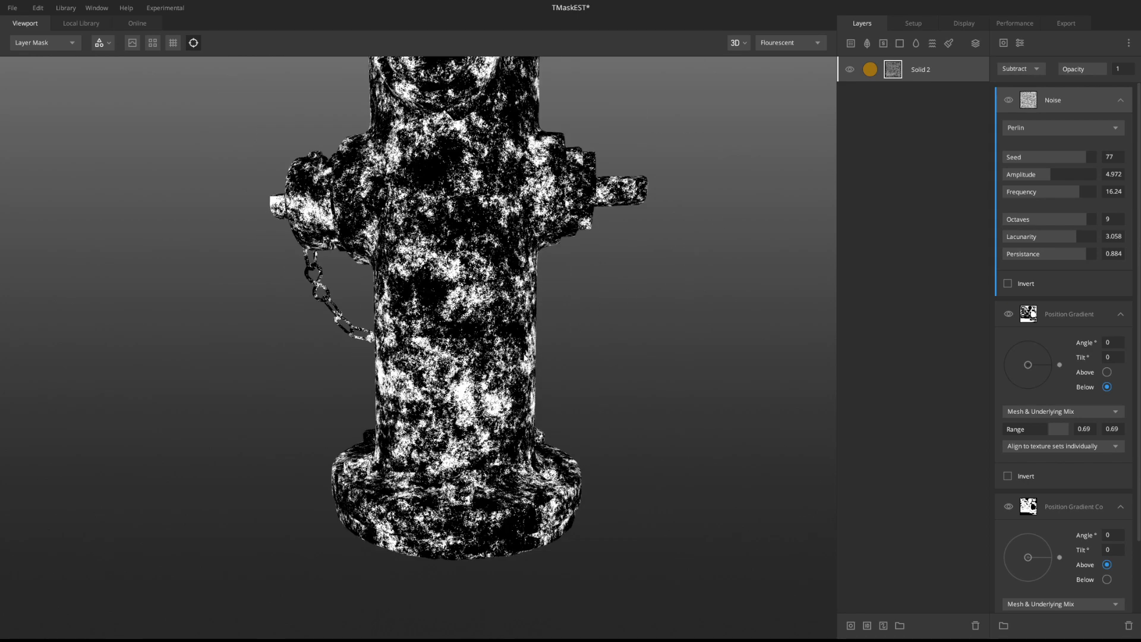
# Step: Set the Noise mask component's blend mode to Multiply so it breaks up the band
pyautogui.click(1036, 69)
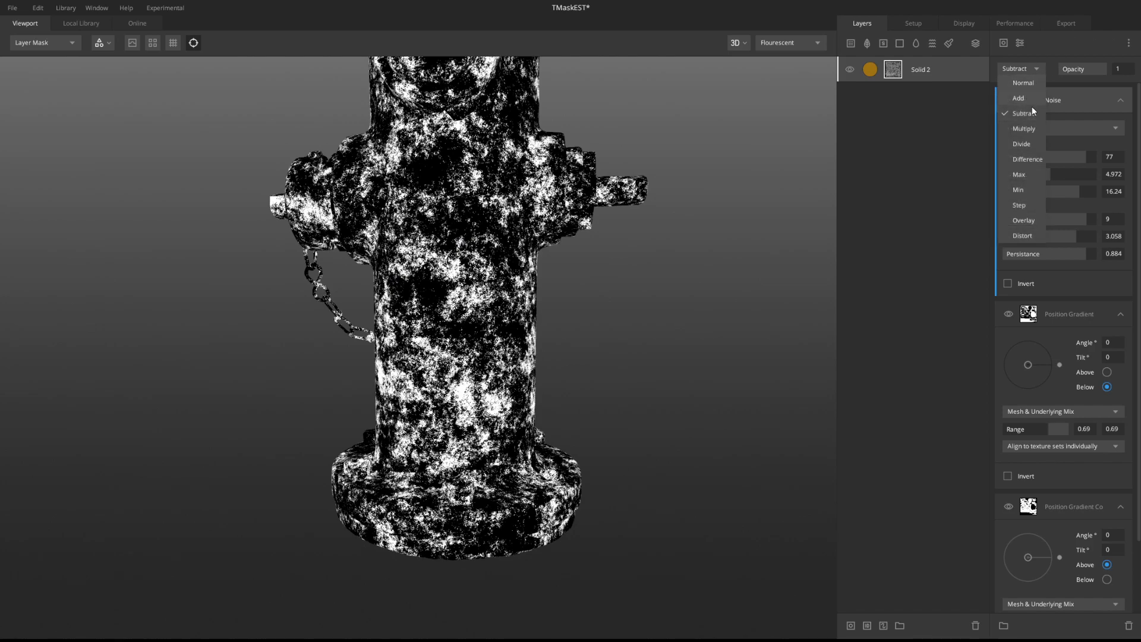
pyautogui.click(1029, 124)
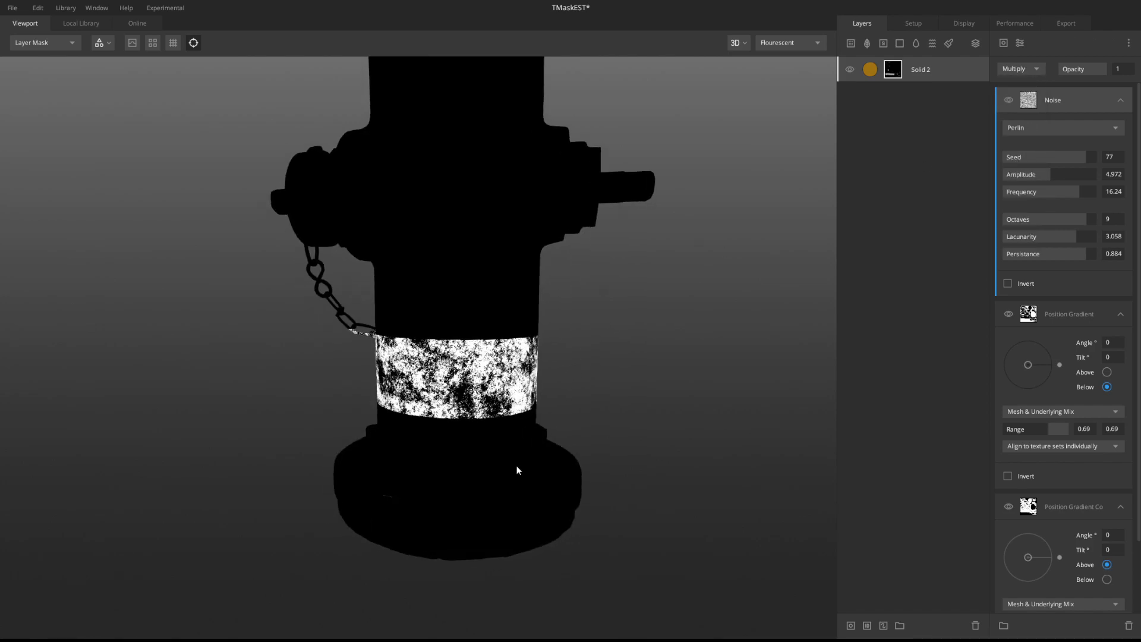
pyautogui.scroll(3, 517, 465)
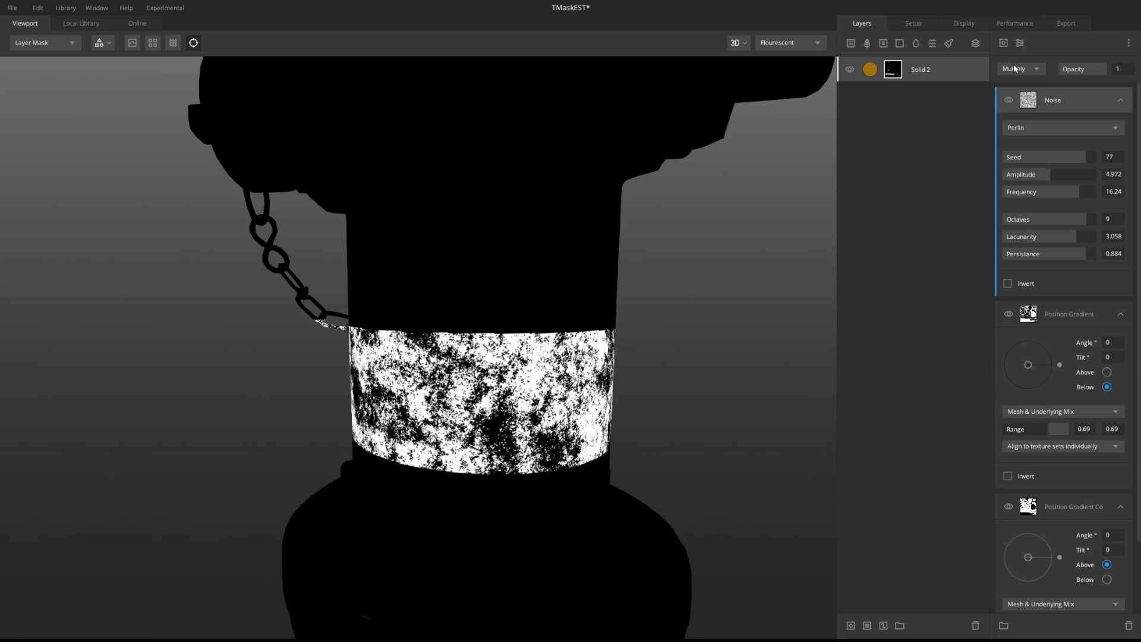
# Step: In PBR Metalness view, vary the band's noise with seed -31, amplitude 8.564 and frequency 13.48, and adjust its lacunarity
pyautogui.press('m')
pyautogui.moveTo(593, 312)
pyautogui.keyDown('alt'); pyautogui.mouseDown()
pyautogui.moveTo(541, 330)
pyautogui.moveTo(601, 323)
pyautogui.mouseUp(); pyautogui.keyUp('alt')
pyautogui.moveTo(1055, 174)
pyautogui.mouseDown()
pyautogui.moveTo(1067, 173)
pyautogui.moveTo(988, 177)
pyautogui.moveTo(1061, 177)
pyautogui.mouseUp()
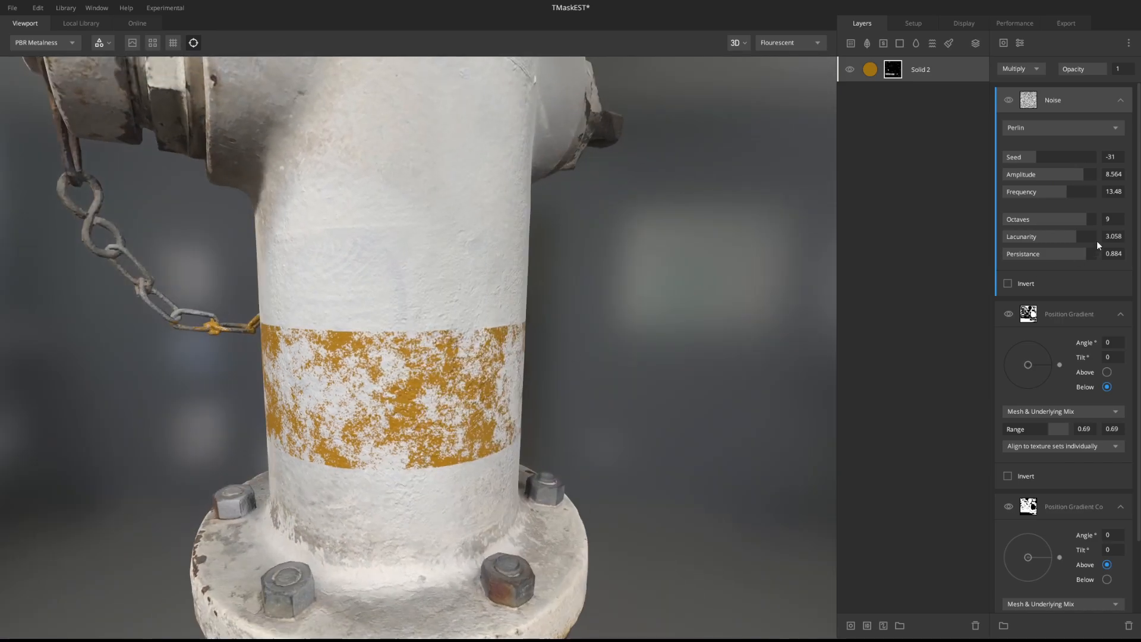
pyautogui.moveTo(1073, 236); pyautogui.dragTo(1082, 232)
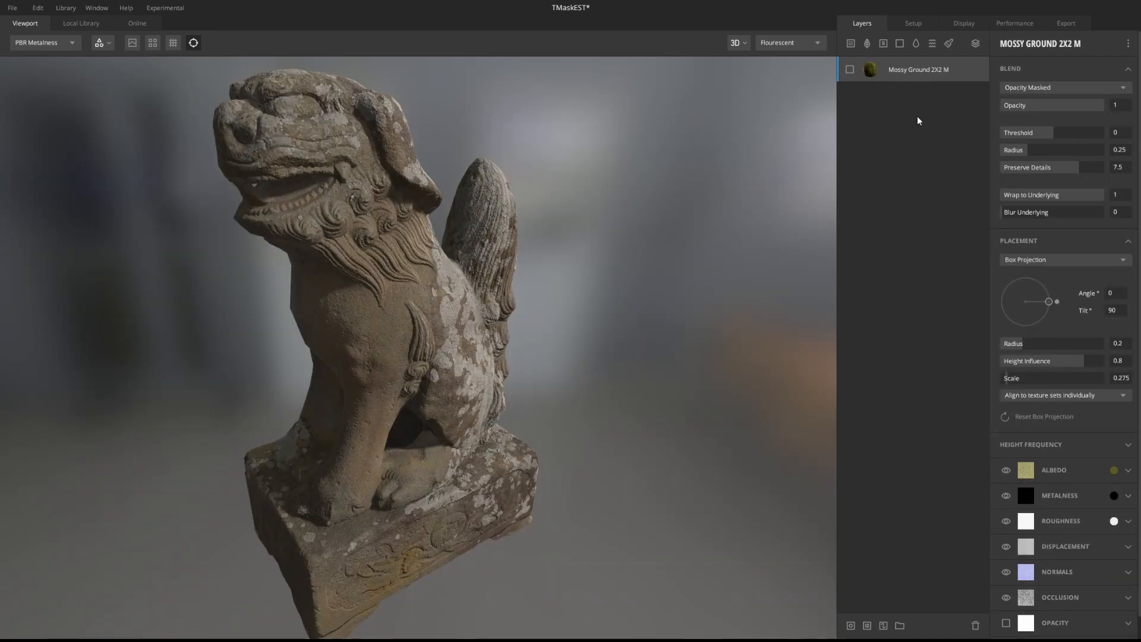
# Step: Inspect the stone lion statue and compare it with the Mossy Ground layer shown and hidden
pyautogui.moveTo(584, 300); pyautogui.dragTo(546, 342)
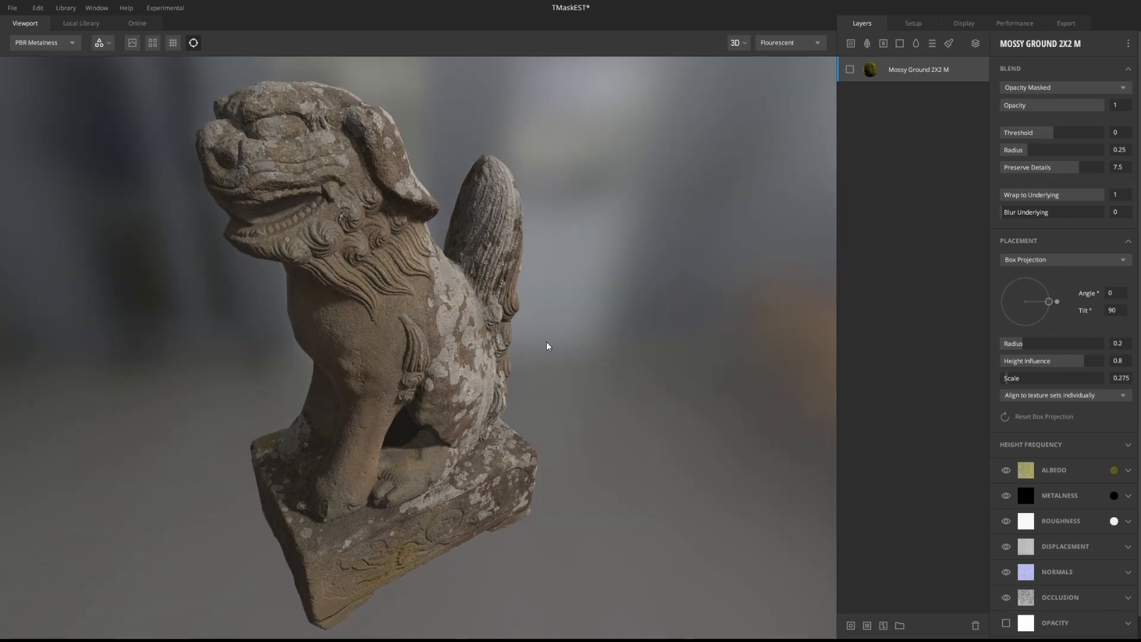
pyautogui.moveTo(482, 426); pyautogui.dragTo(486, 395)
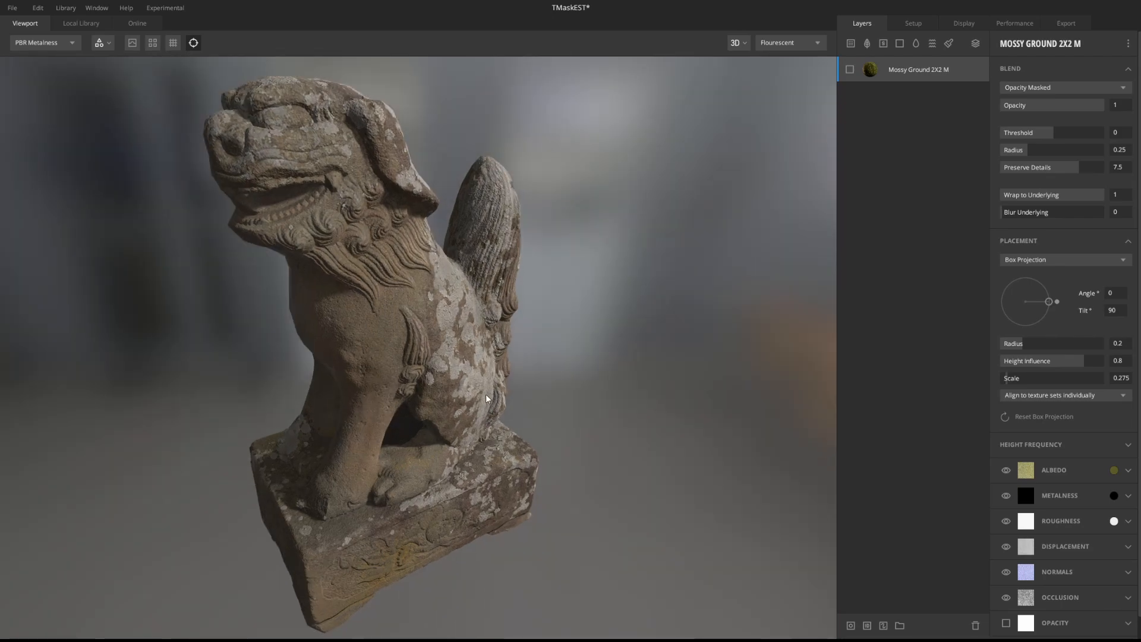
pyautogui.moveTo(431, 545); pyautogui.dragTo(369, 569)
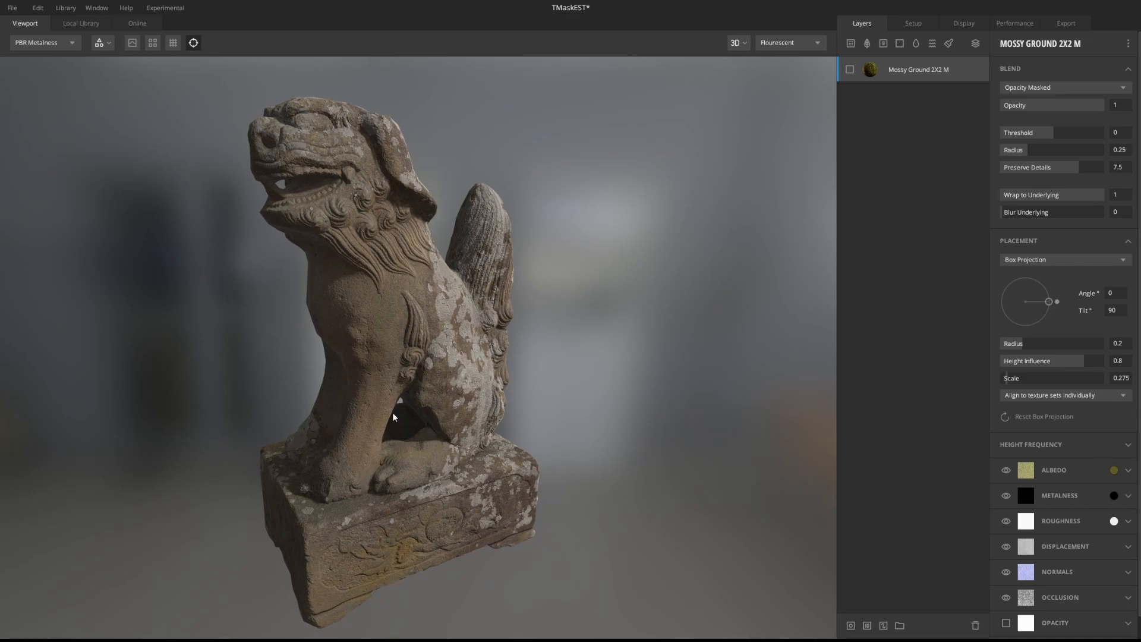
pyautogui.moveTo(484, 339); pyautogui.dragTo(486, 421)
pyautogui.click(846, 70)
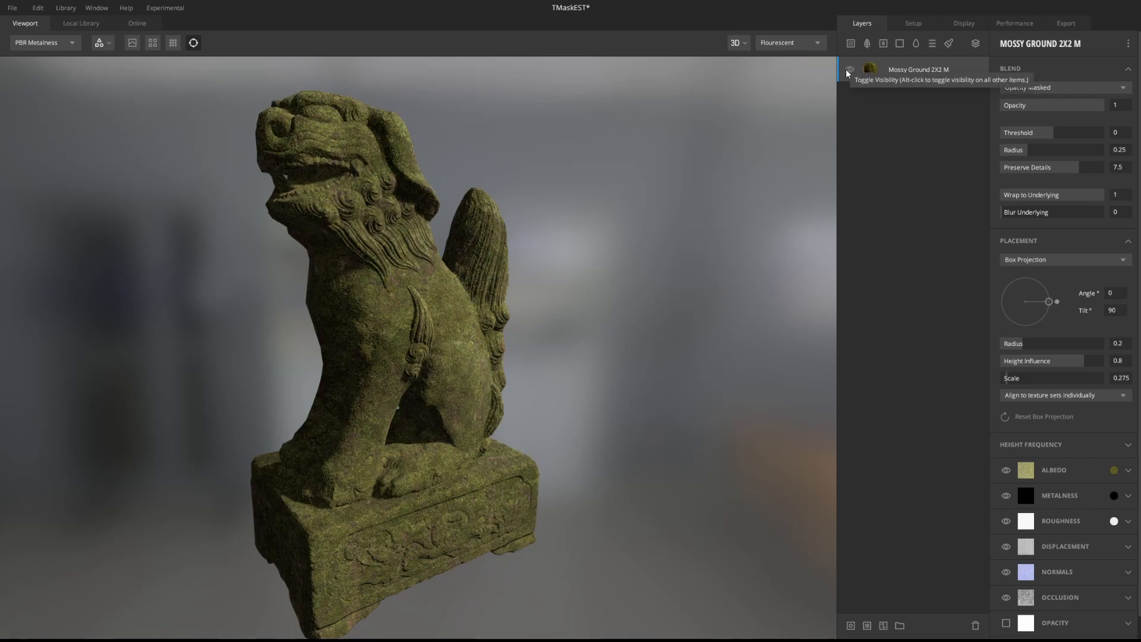
pyautogui.click(847, 69)
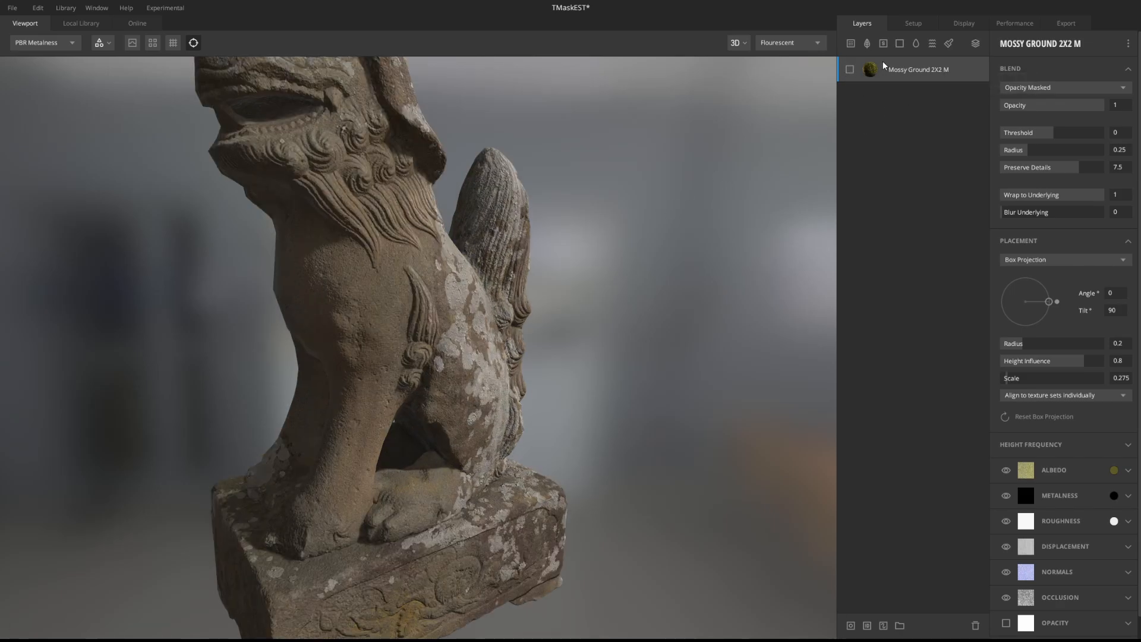
# Step: Show the Mossy Ground layer and give it a mask stack containing a Position Gradient
pyautogui.click(851, 69)
pyautogui.rightClick(893, 69)
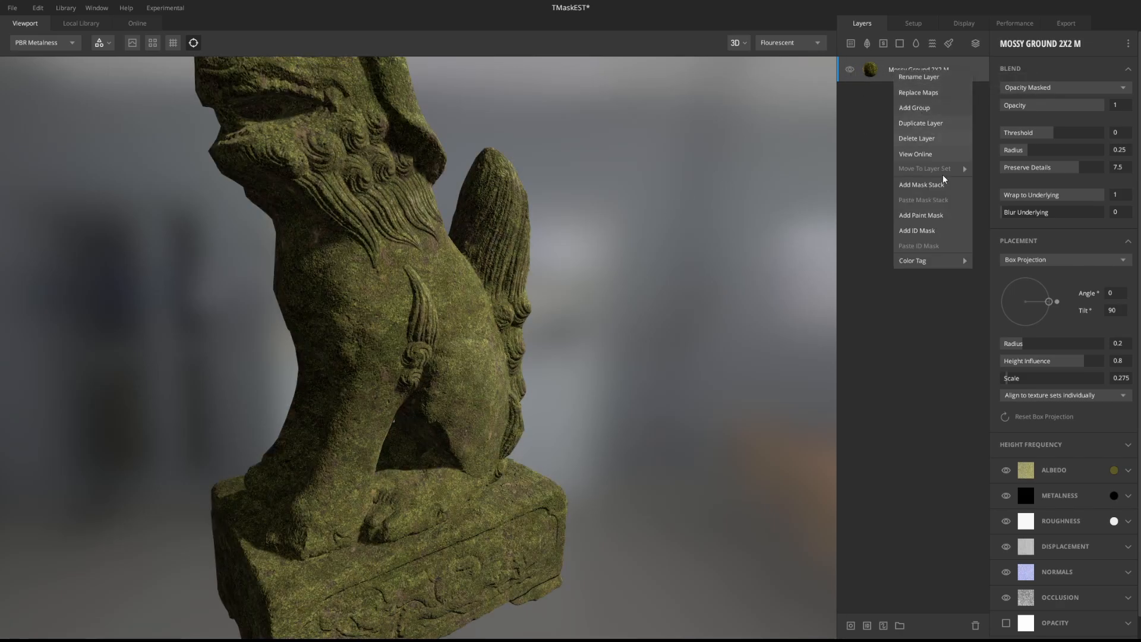
pyautogui.click(926, 215)
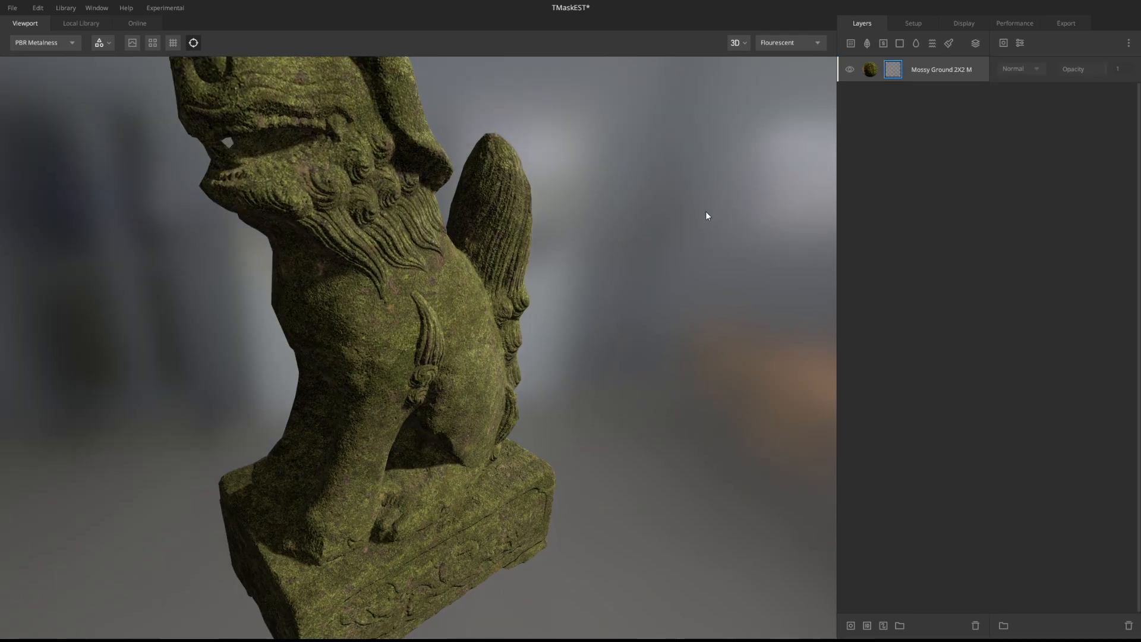
pyautogui.click(1019, 45)
pyautogui.click(1032, 154)
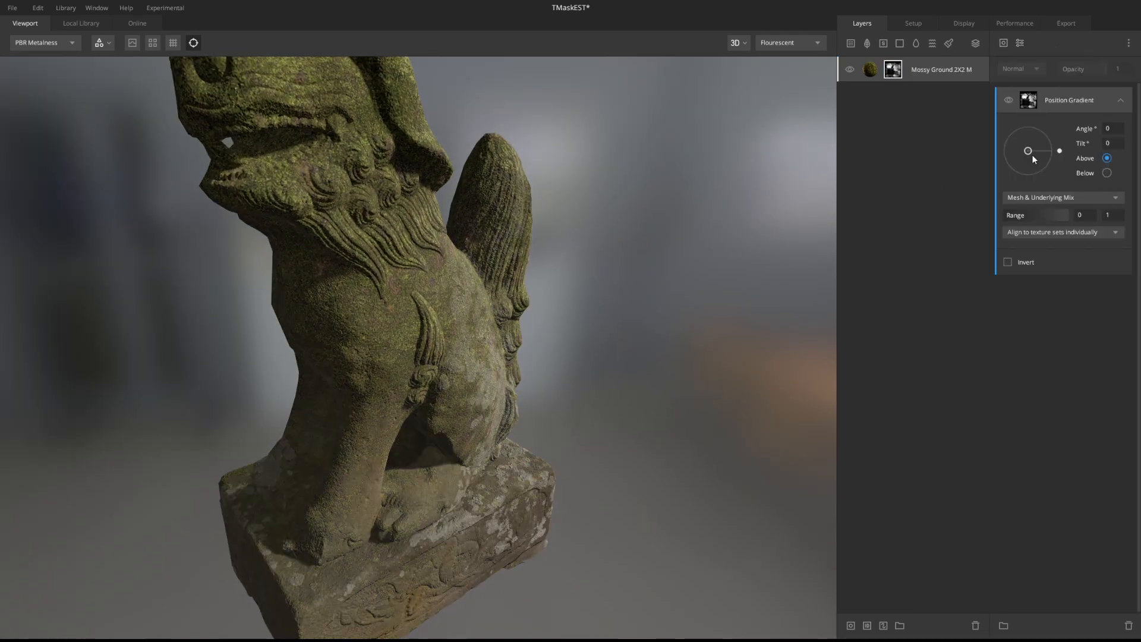
# Step: In Layer Mask view, set the moss layer's Position Gradient direction to Below
pyautogui.press('m')
pyautogui.keyDown('alt'); pyautogui.moveTo(498, 309); pyautogui.dragTo(466, 387); pyautogui.keyUp('alt')
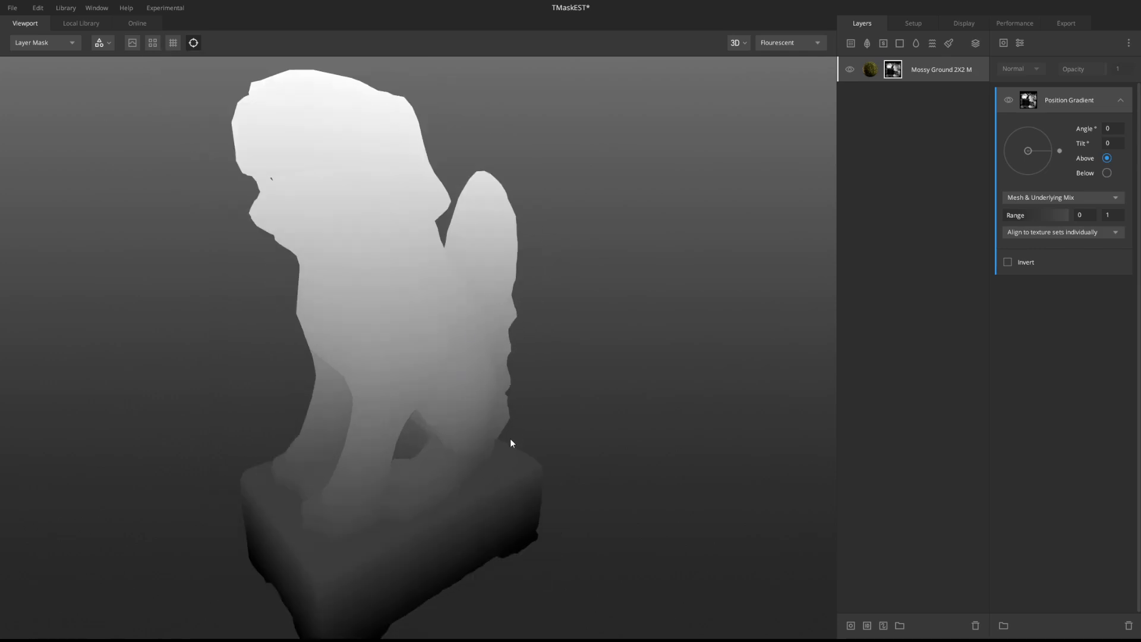
pyautogui.keyDown('alt'); pyautogui.moveTo(463, 542); pyautogui.dragTo(458, 440); pyautogui.keyUp('alt')
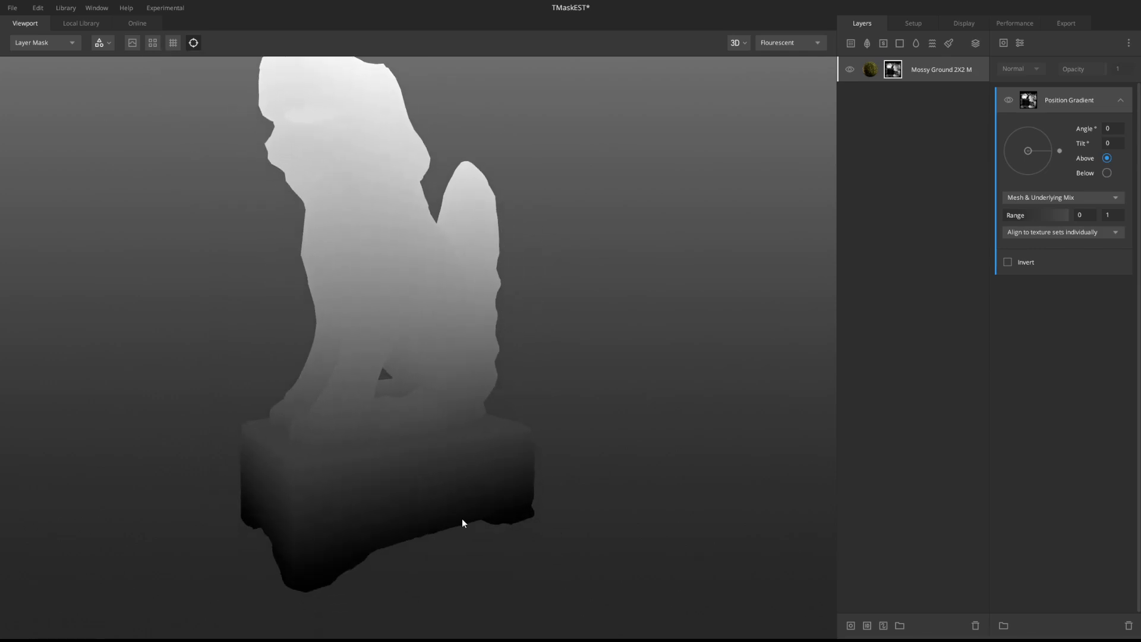
pyautogui.click(1107, 173)
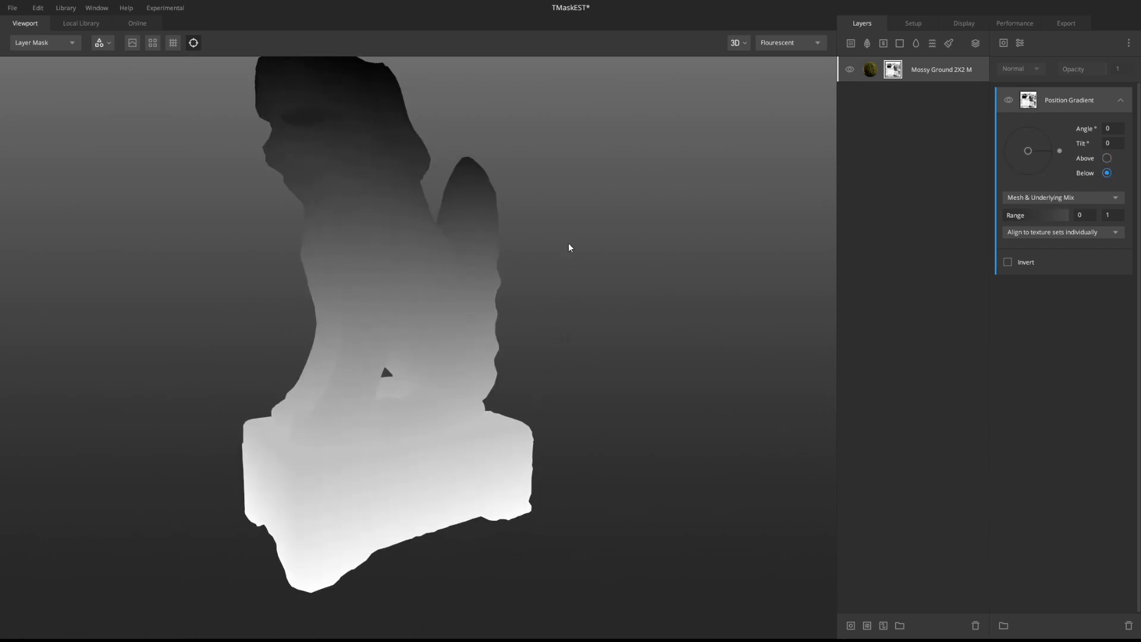
# Step: Raise the gradient's lower range limit to 0.611 and compare the statue's base in PBR Metalness and Layer Mask views
pyautogui.moveTo(1007, 217); pyautogui.dragTo(1045, 221)
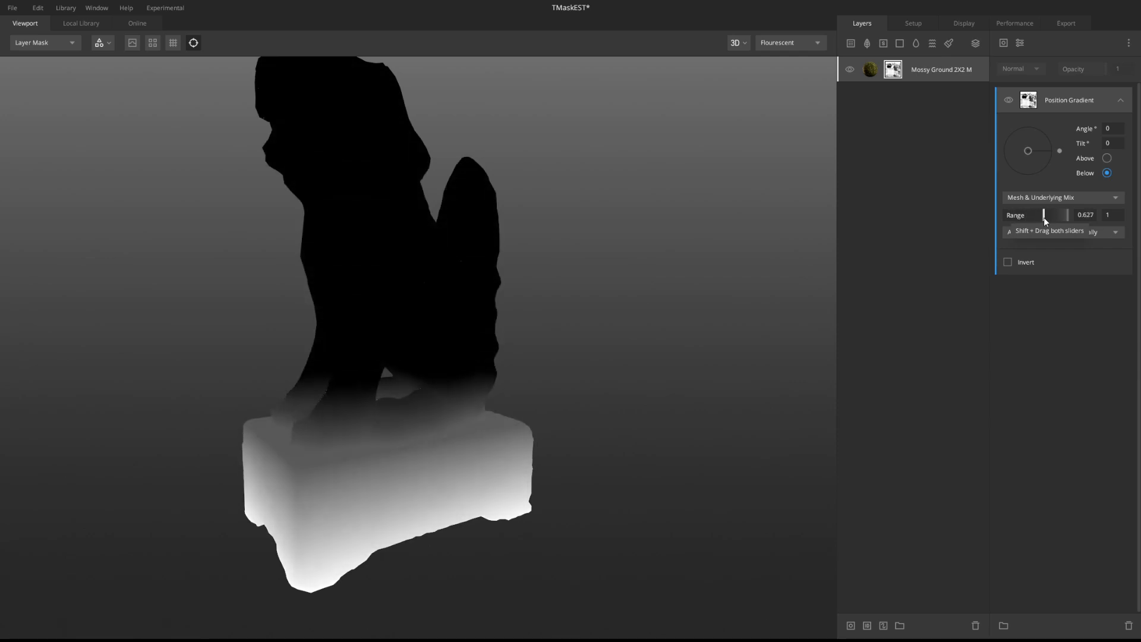
pyautogui.keyDown('alt'); pyautogui.moveTo(615, 389); pyautogui.dragTo(666, 385); pyautogui.keyUp('alt')
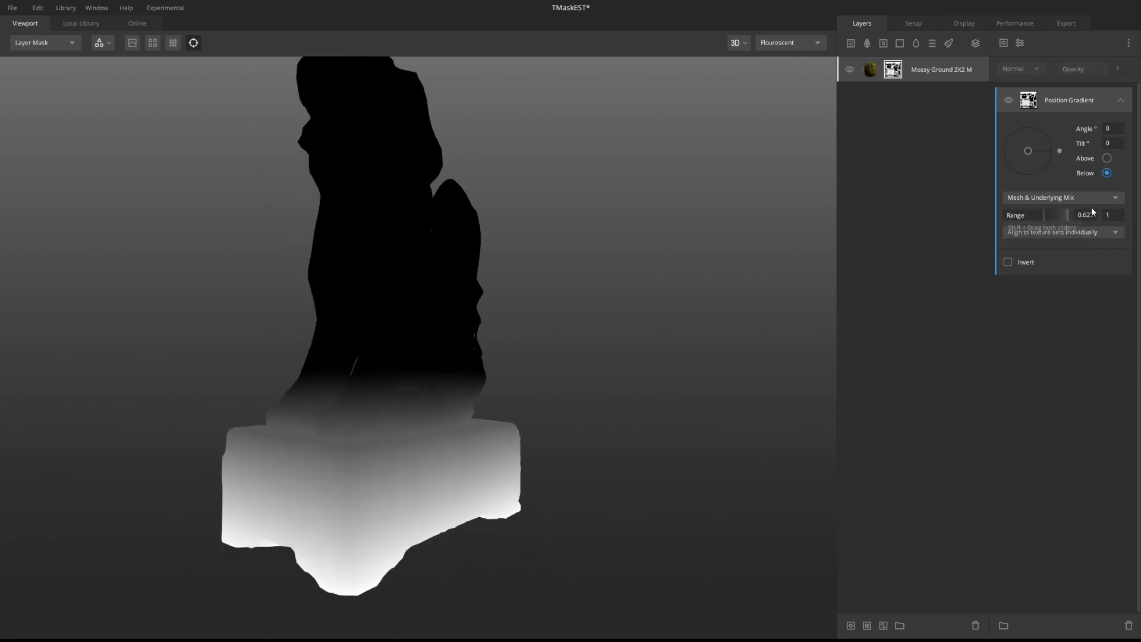
pyautogui.moveTo(1068, 215); pyautogui.dragTo(1040, 215)
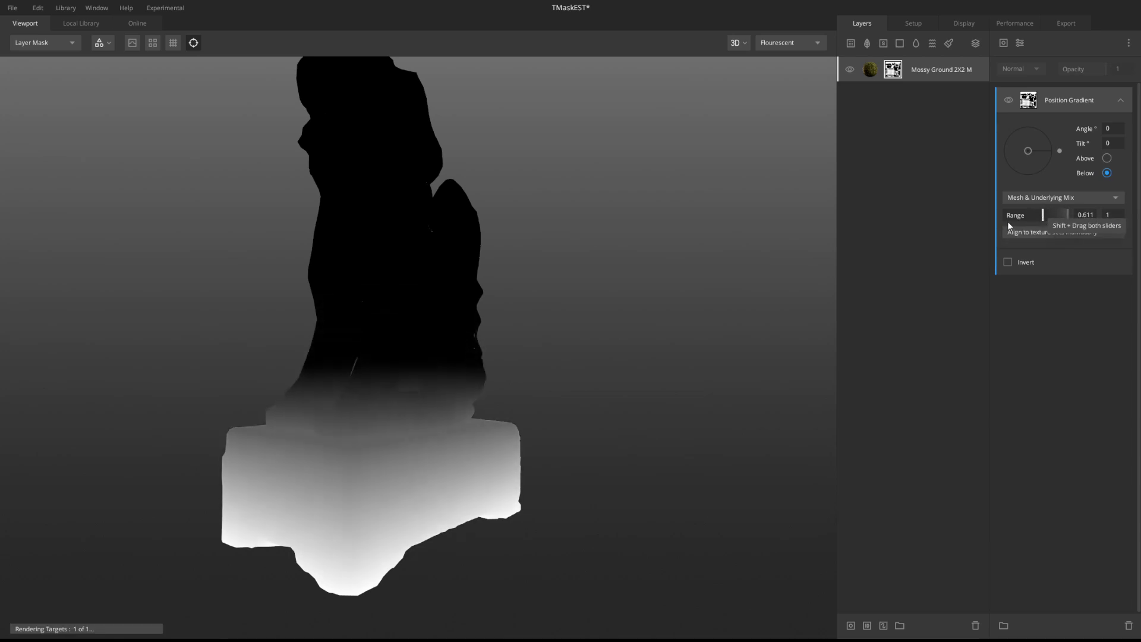
pyautogui.keyDown('alt'); pyautogui.moveTo(629, 256); pyautogui.dragTo(557, 251); pyautogui.keyUp('alt')
pyautogui.keyDown('alt'); pyautogui.moveTo(331, 418); pyautogui.dragTo(367, 602); pyautogui.keyUp('alt')
pyautogui.press('m')
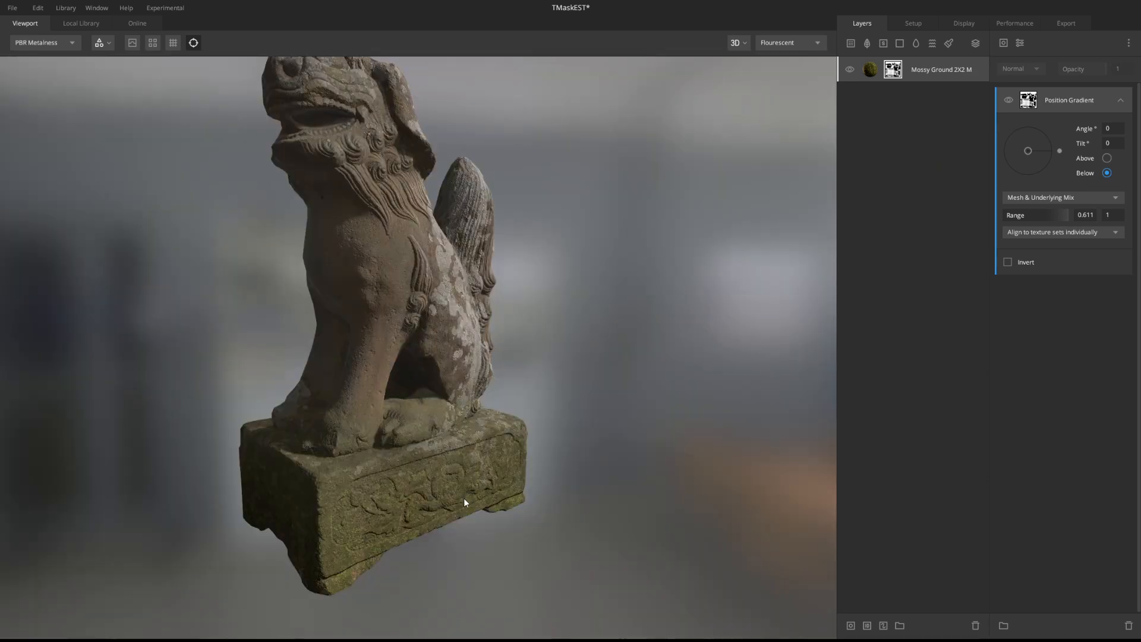
pyautogui.press('m')
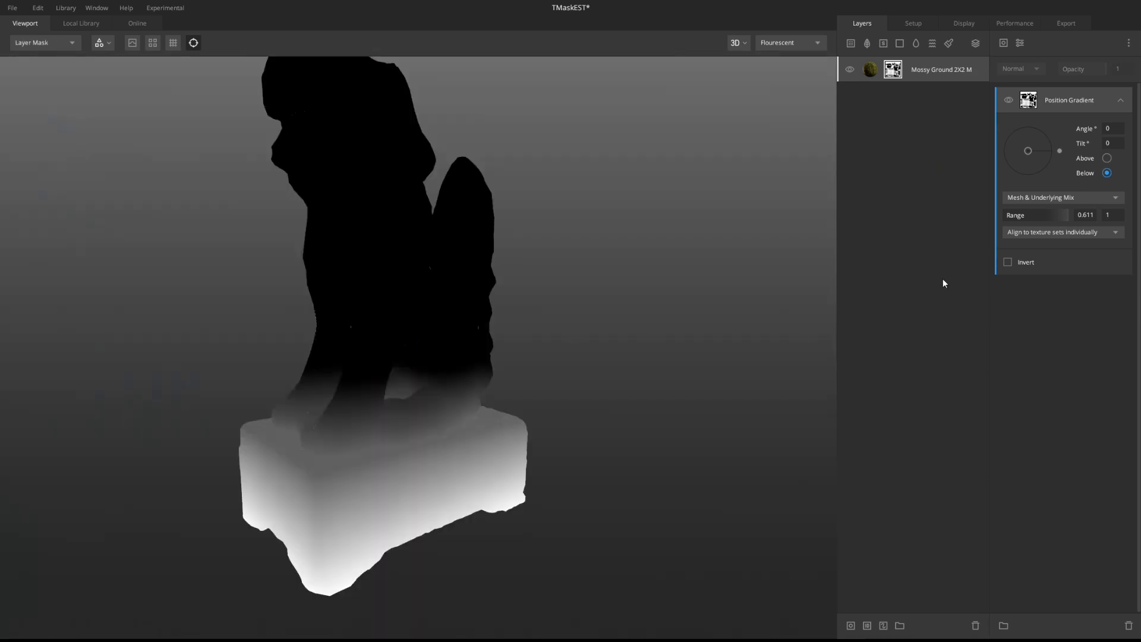
pyautogui.keyDown('alt'); pyautogui.moveTo(695, 298); pyautogui.dragTo(700, 310); pyautogui.keyUp('alt')
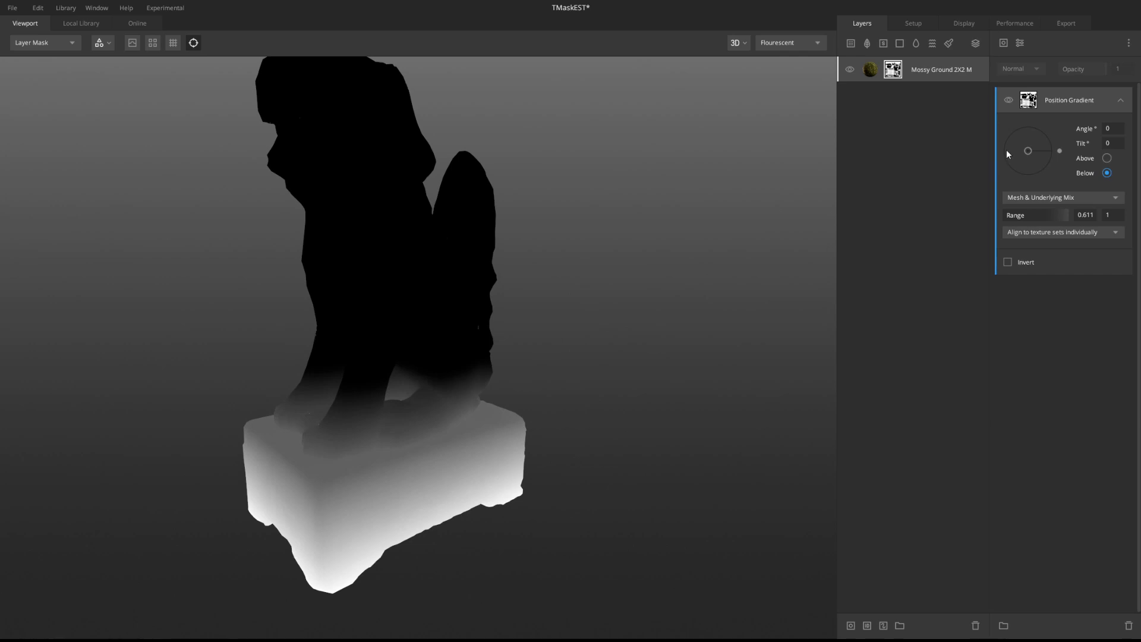
# Step: Add a Perlin noise above the Position Gradient with seed 18, amplitude 6.906 and frequency 20
pyautogui.click(1007, 45)
pyautogui.moveTo(1039, 88)
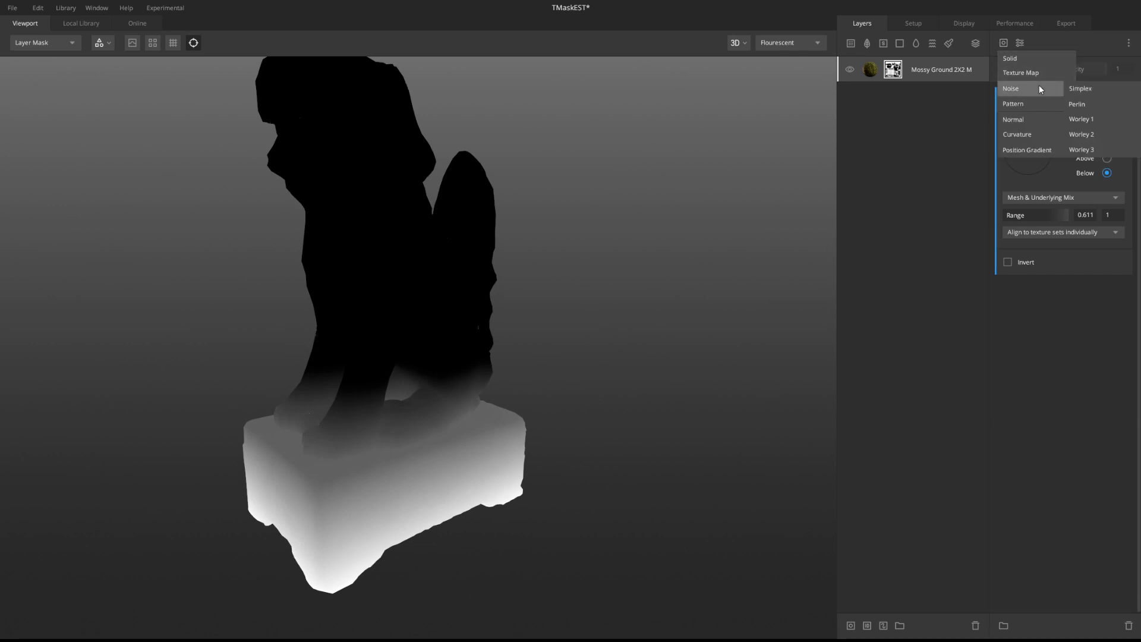
pyautogui.click(1107, 105)
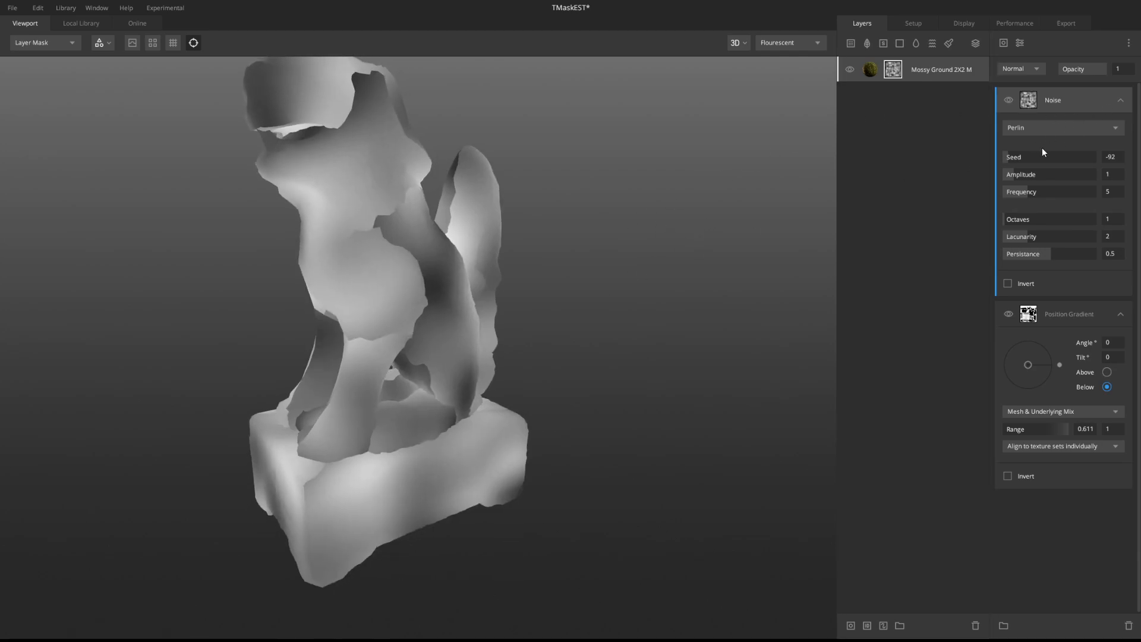
pyautogui.moveTo(1017, 157); pyautogui.dragTo(1098, 191)
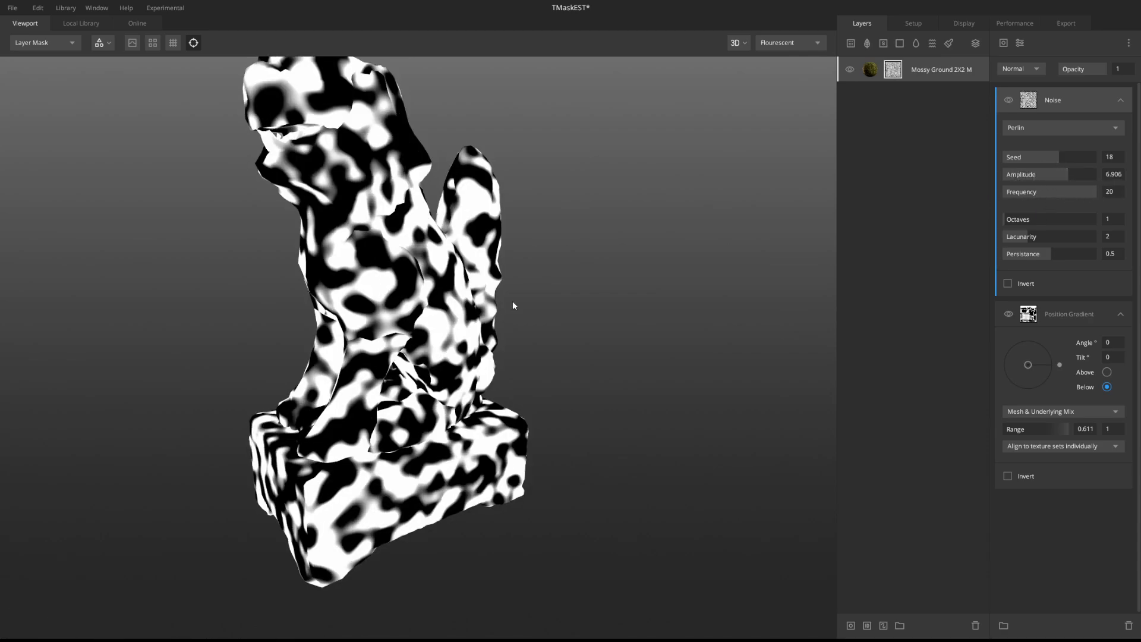
pyautogui.moveTo(259, 98); pyautogui.dragTo(632, 247)
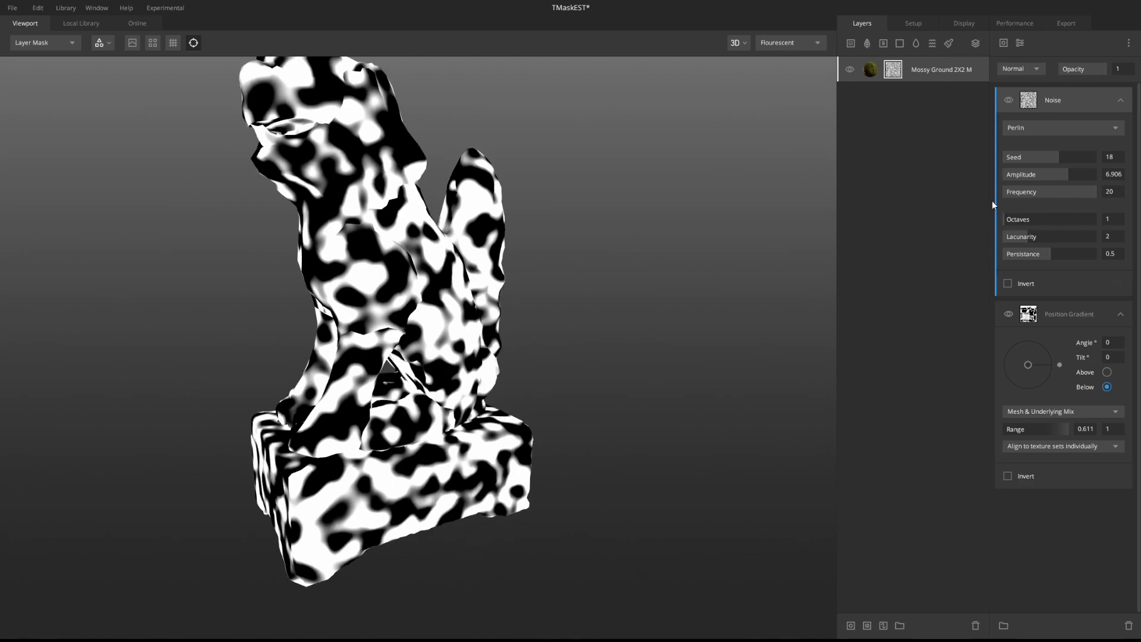
# Step: Refine the Perlin noise with seed -36, amplitude 2.21, 7 octaves and lacunarity 3.246
pyautogui.moveTo(1018, 219); pyautogui.dragTo(1068, 215)
pyautogui.moveTo(1050, 159); pyautogui.dragTo(1024, 171)
pyautogui.scroll(2, 488, 369)
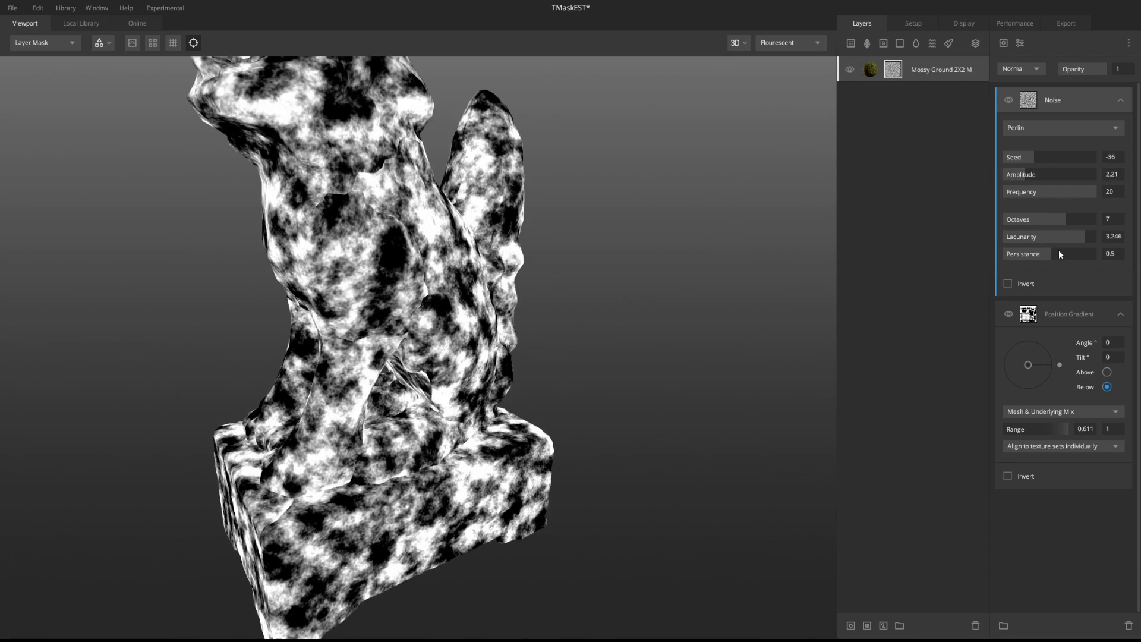
# Step: Set the Perlin noise's persistance to 0.807, checking the grain of the pattern on the statue up close
pyautogui.moveTo(1047, 258); pyautogui.dragTo(1081, 252)
pyautogui.scroll(1, 319, 449)
pyautogui.scroll(2, 319, 446)
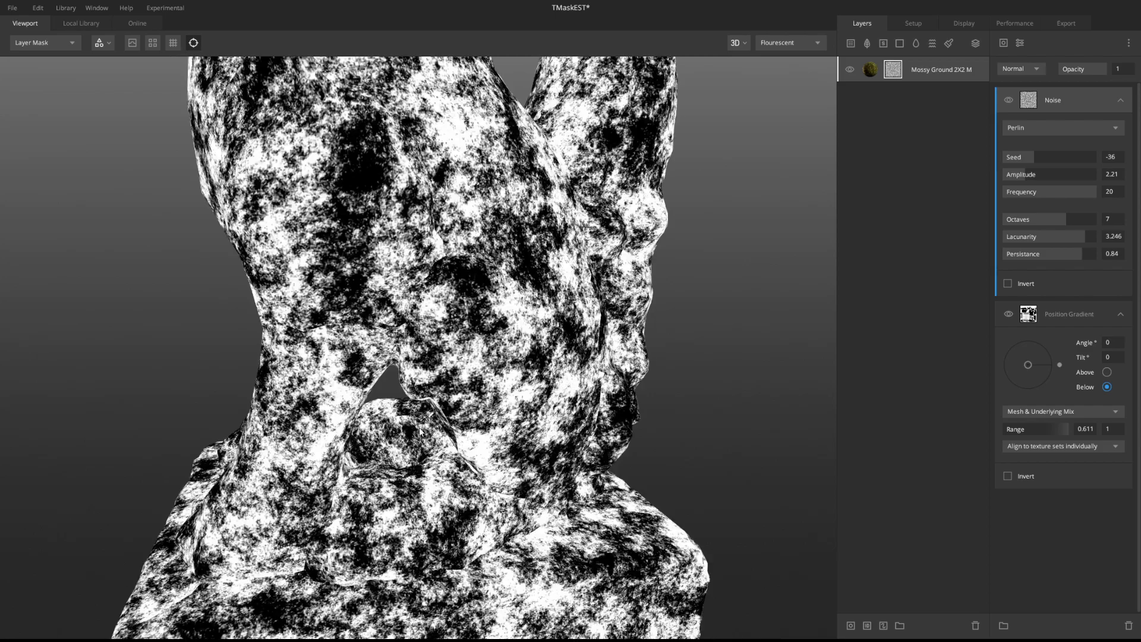
pyautogui.scroll(2, 501, 485)
pyautogui.scroll(-4, 501, 485)
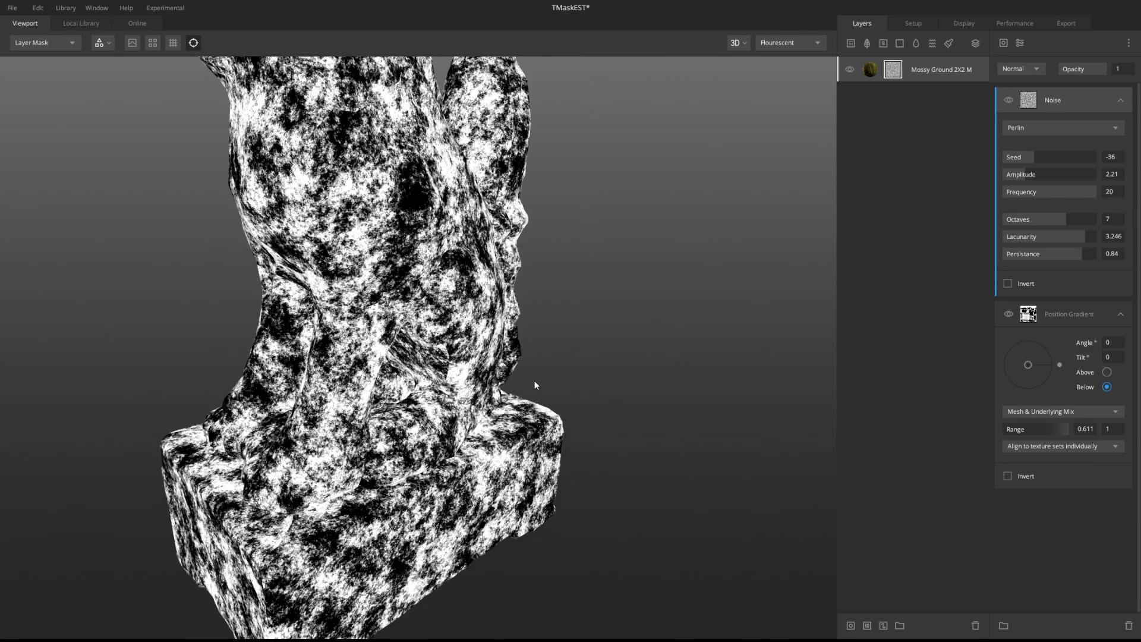
pyautogui.scroll(-2, 535, 380)
pyautogui.keyDown('alt'); pyautogui.moveTo(532, 366); pyautogui.dragTo(479, 406); pyautogui.keyUp('alt')
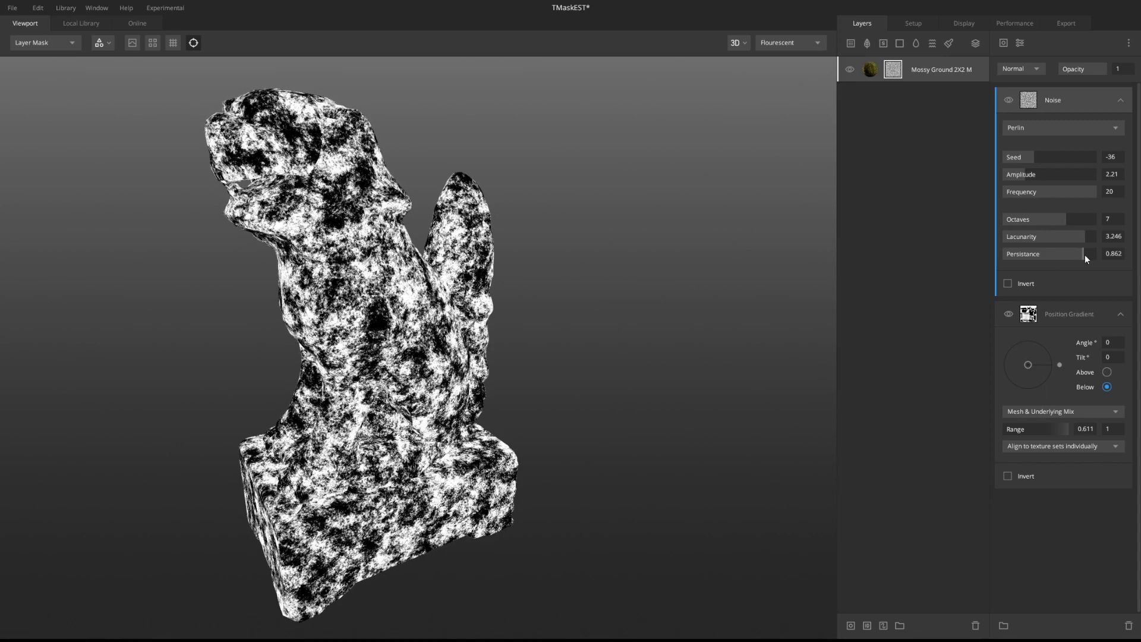
pyautogui.moveTo(1082, 255)
pyautogui.mouseDown()
pyautogui.moveTo(1068, 254)
pyautogui.moveTo(1079, 253)
pyautogui.mouseUp()
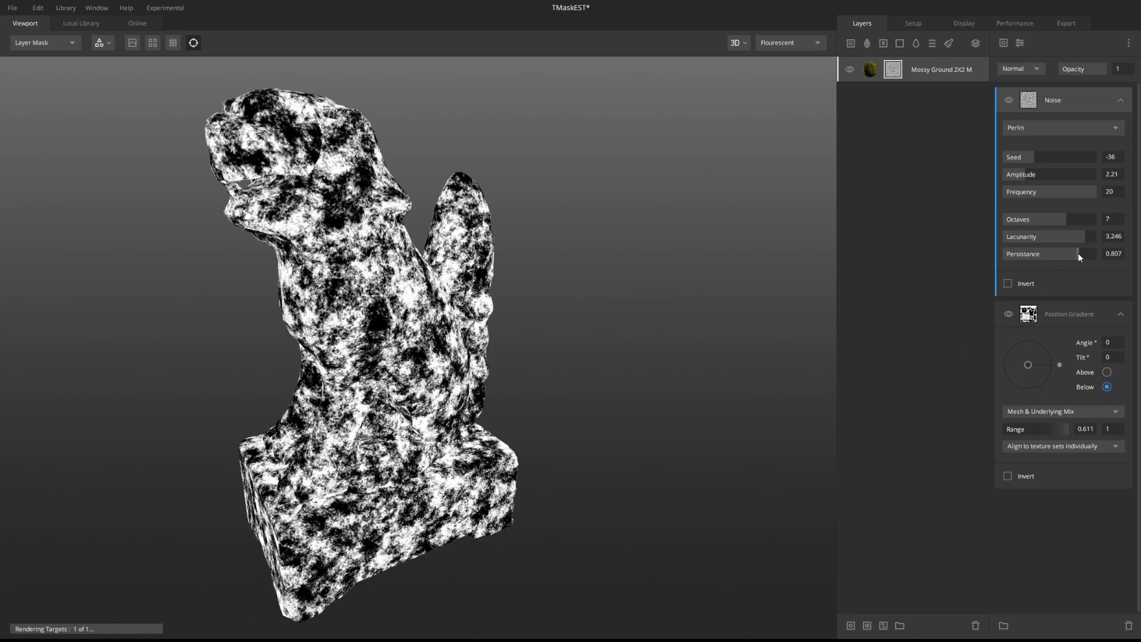
# Step: Compare the Position Gradient and the Noise component individually in Active Mask view
pyautogui.click(1067, 317)
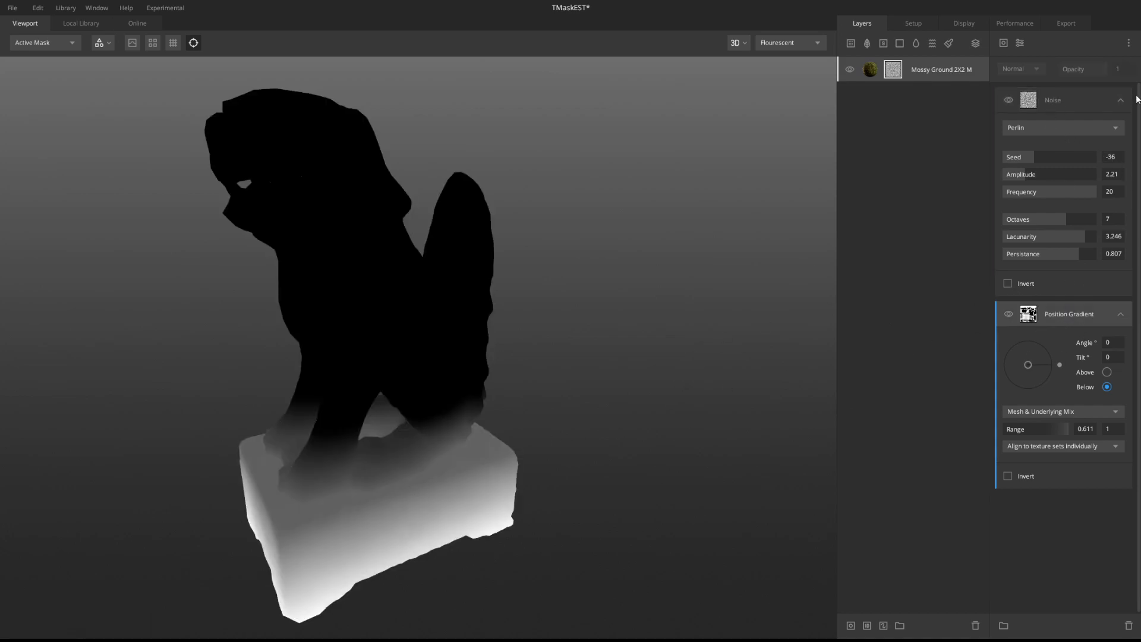
pyautogui.click(1084, 96)
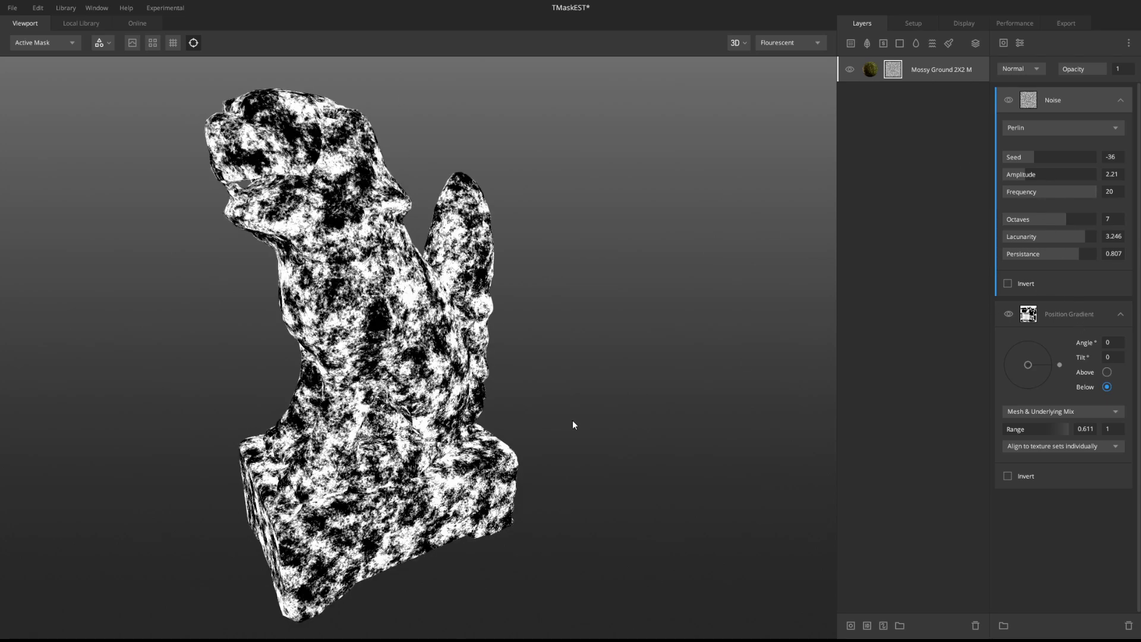
pyautogui.click(1110, 313)
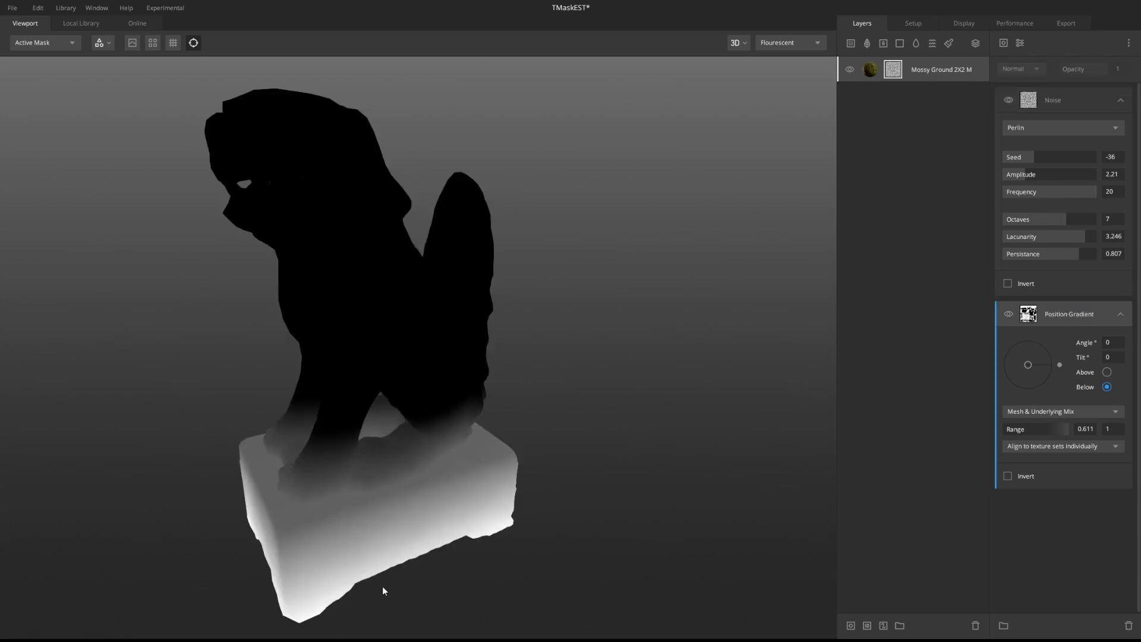
pyautogui.click(1066, 100)
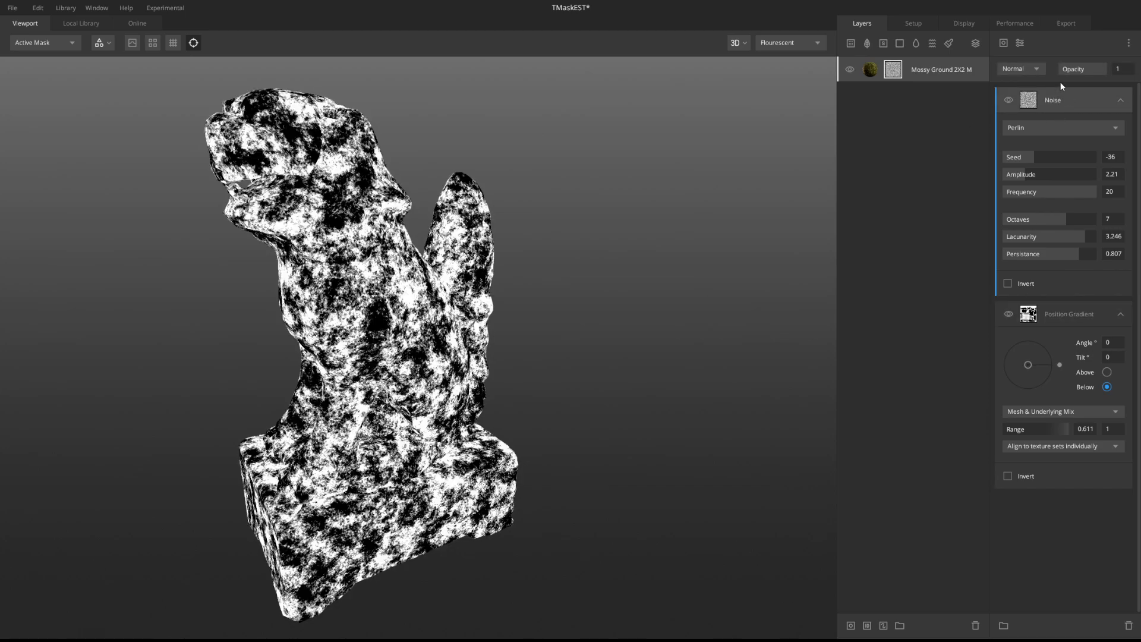
# Step: Set the Noise component's blend mode to Add and compare the single components with the combined layer mask
pyautogui.click(1020, 67)
pyautogui.click(1023, 98)
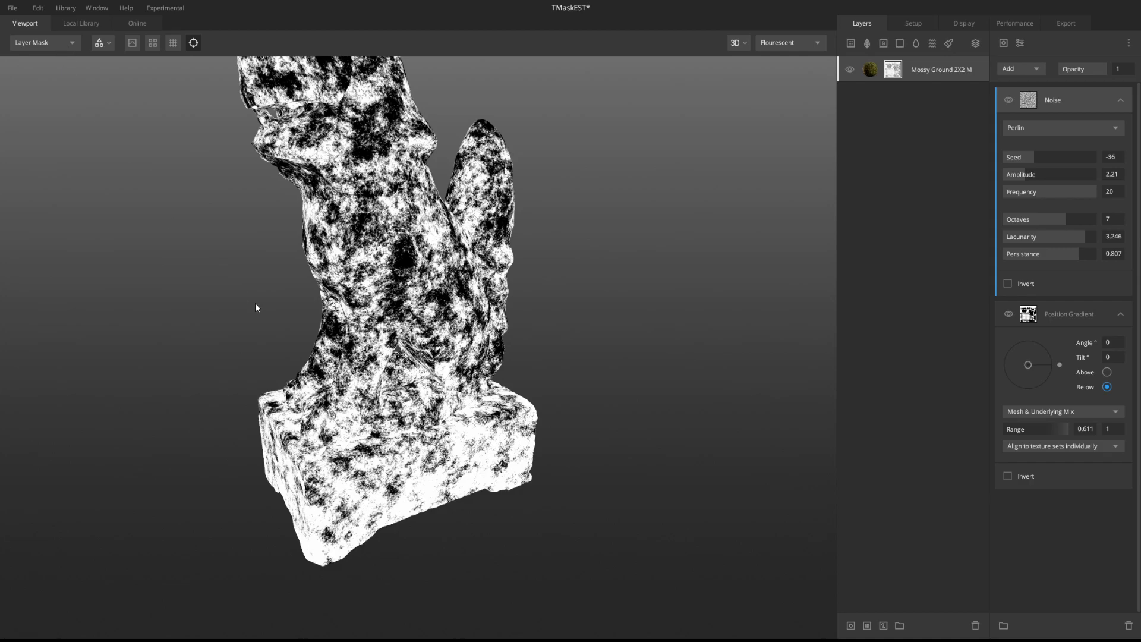
pyautogui.press('m')
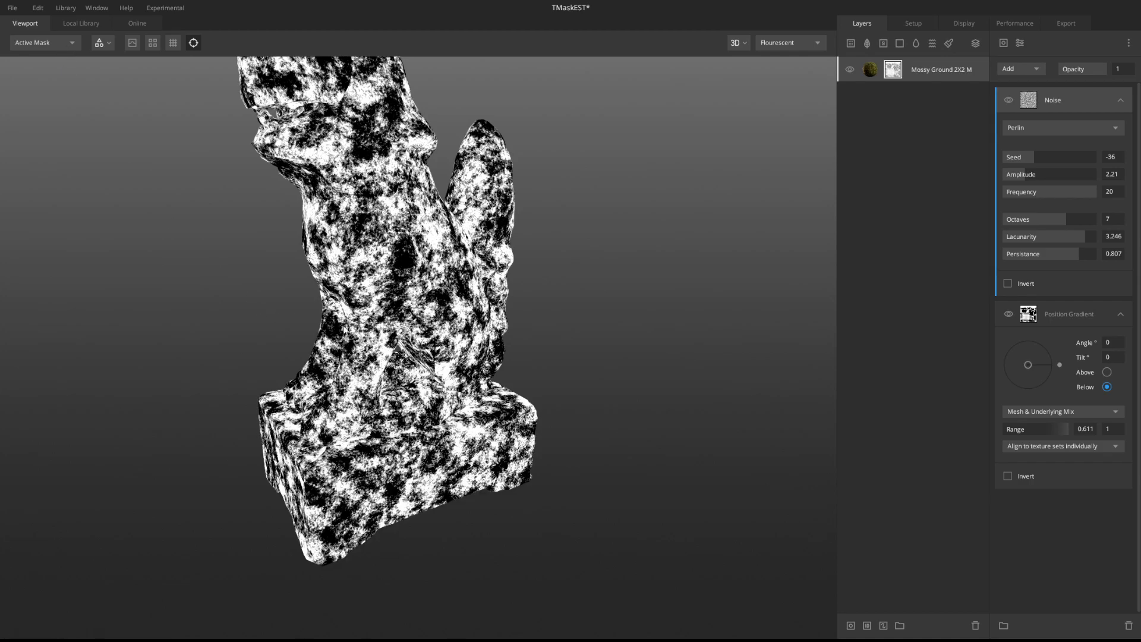
pyautogui.click(1064, 308)
pyautogui.click(1078, 100)
pyautogui.press('m')
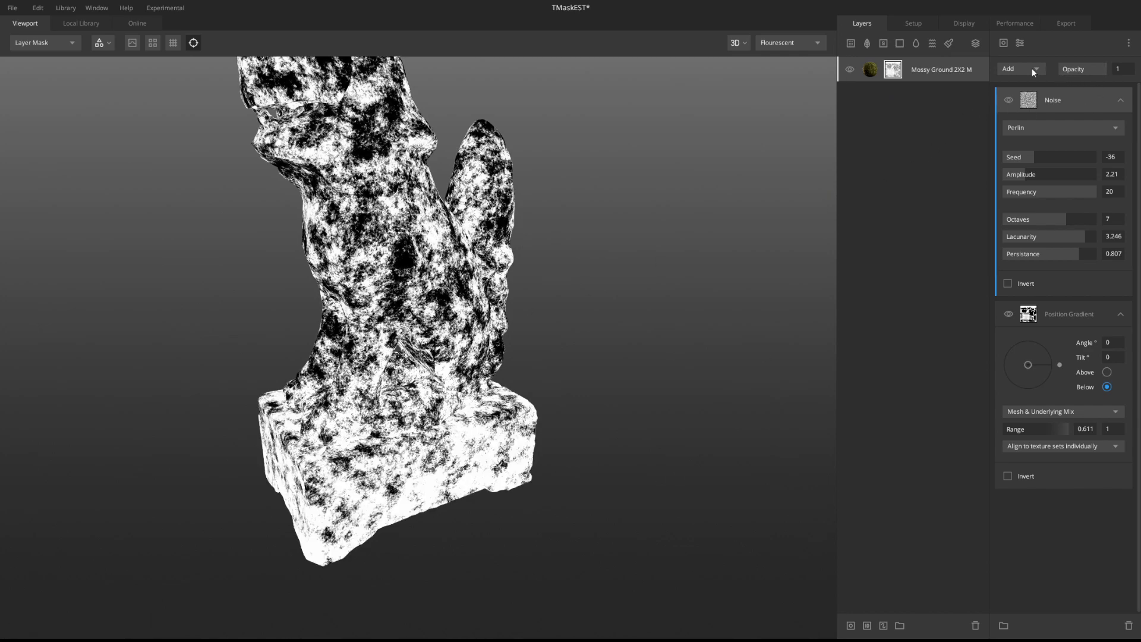
# Step: Toggle the Position Gradient's visibility off and back on to compare the layer mask with and without it
pyautogui.click(1007, 314)
pyautogui.click(1006, 315)
pyautogui.click(1005, 316)
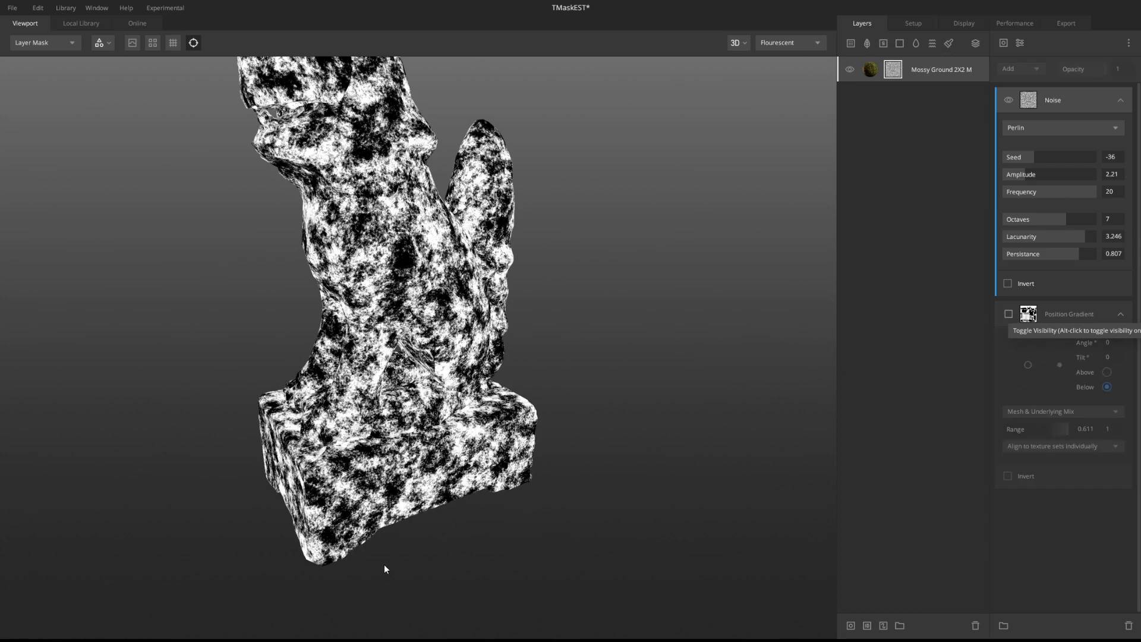
pyautogui.click(1005, 313)
# Step: Examine the additive moss coverage on the lion statue in PBR Metalness, Active Mask and Layer Mask views
pyautogui.press('m')
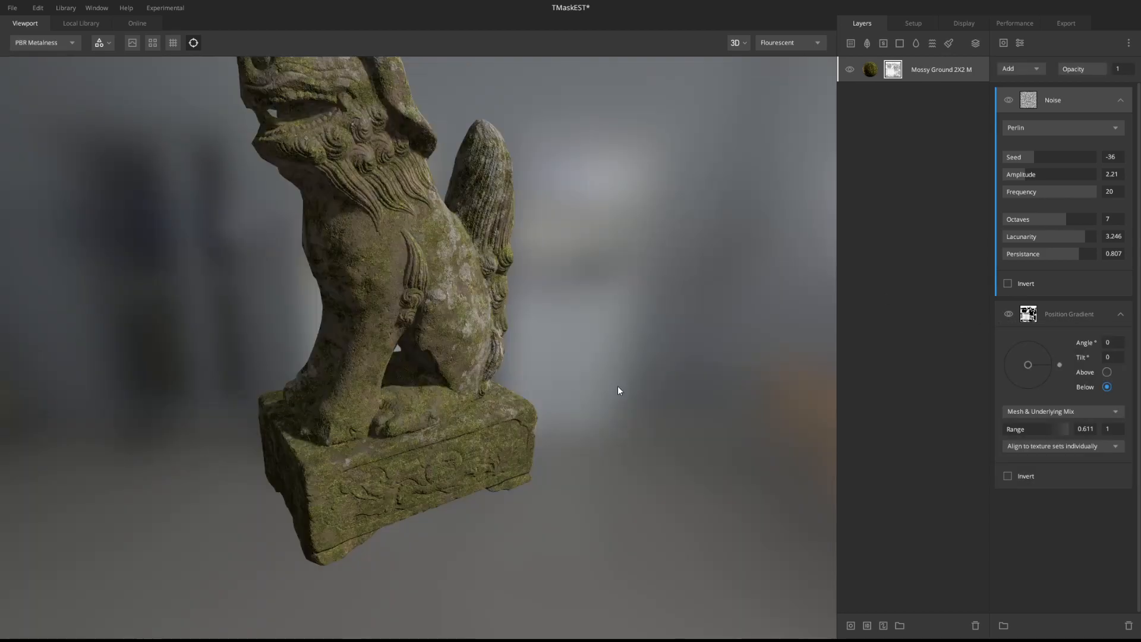
pyautogui.moveTo(489, 317); pyautogui.dragTo(518, 348, button='middle')
pyautogui.moveTo(542, 484); pyautogui.dragTo(513, 406, button='middle')
pyautogui.moveTo(462, 512); pyautogui.dragTo(467, 472, button='middle')
pyautogui.moveTo(467, 472)
pyautogui.mouseDown(button='right')
pyautogui.moveTo(467, 319)
pyautogui.moveTo(469, 464)
pyautogui.mouseUp(button='right')
pyautogui.press('m')
pyautogui.moveTo(544, 315); pyautogui.dragTo(558, 336, button='middle')
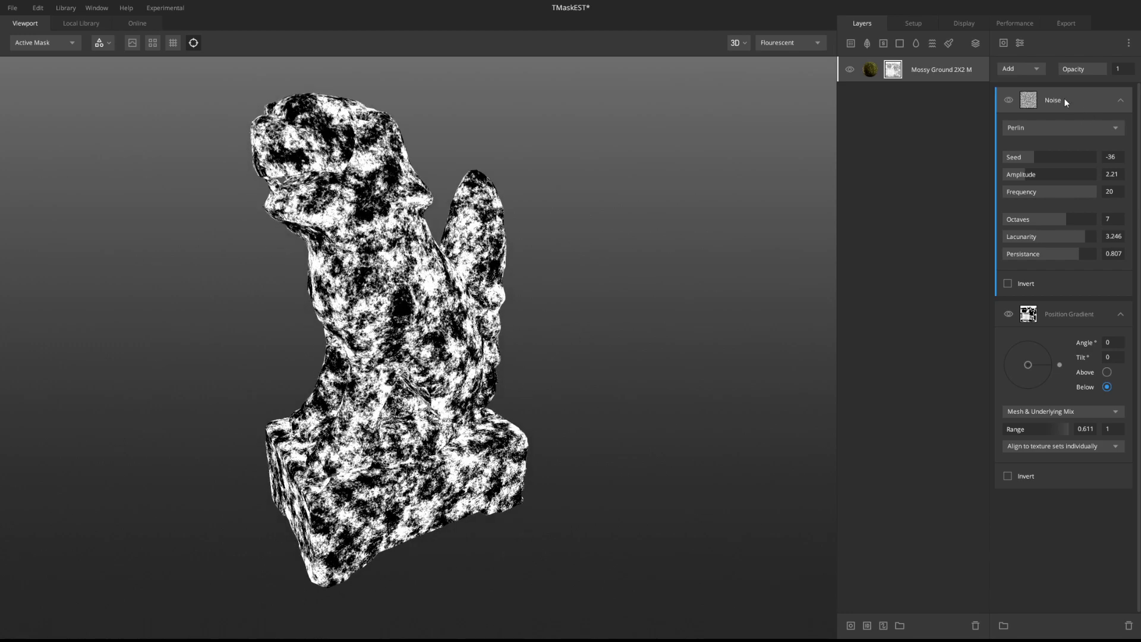
pyautogui.press('m')
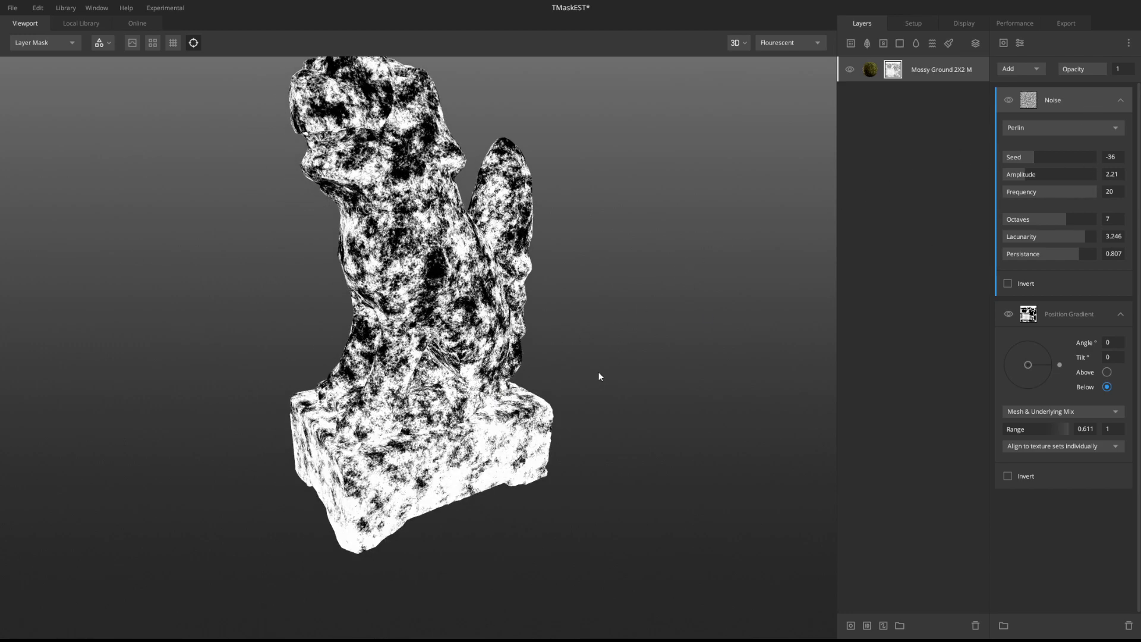
pyautogui.moveTo(596, 373); pyautogui.dragTo(588, 394, button='middle')
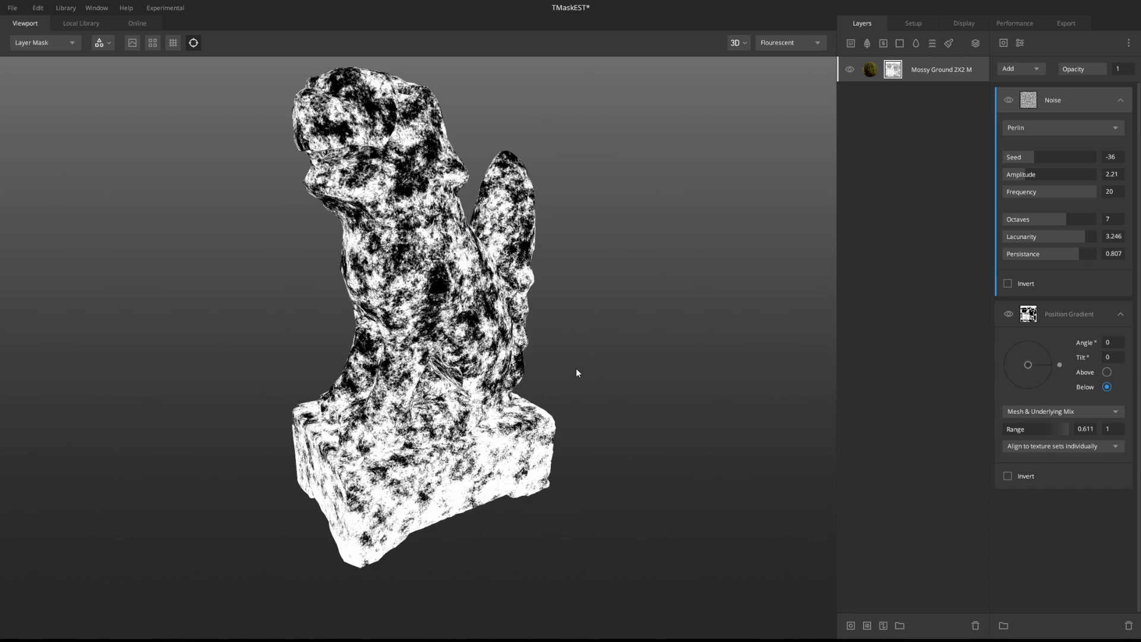
# Step: Add a second Position Gradient above the Noise, invert it and lower its upper range limit to 0.476
pyautogui.click(1004, 42)
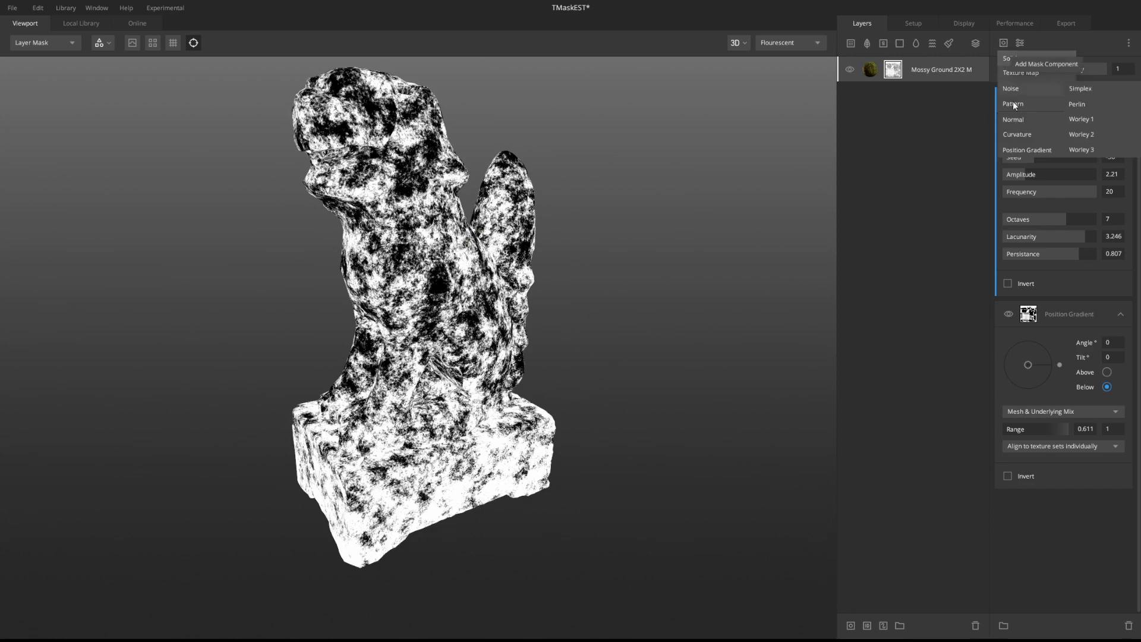
pyautogui.click(1027, 150)
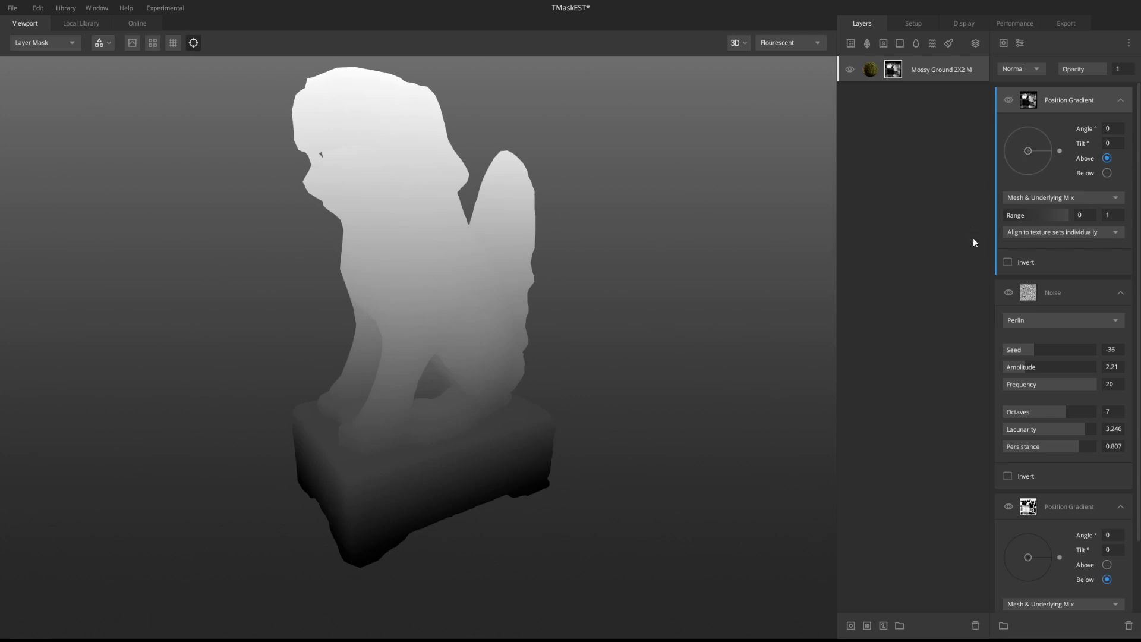
pyautogui.click(1007, 262)
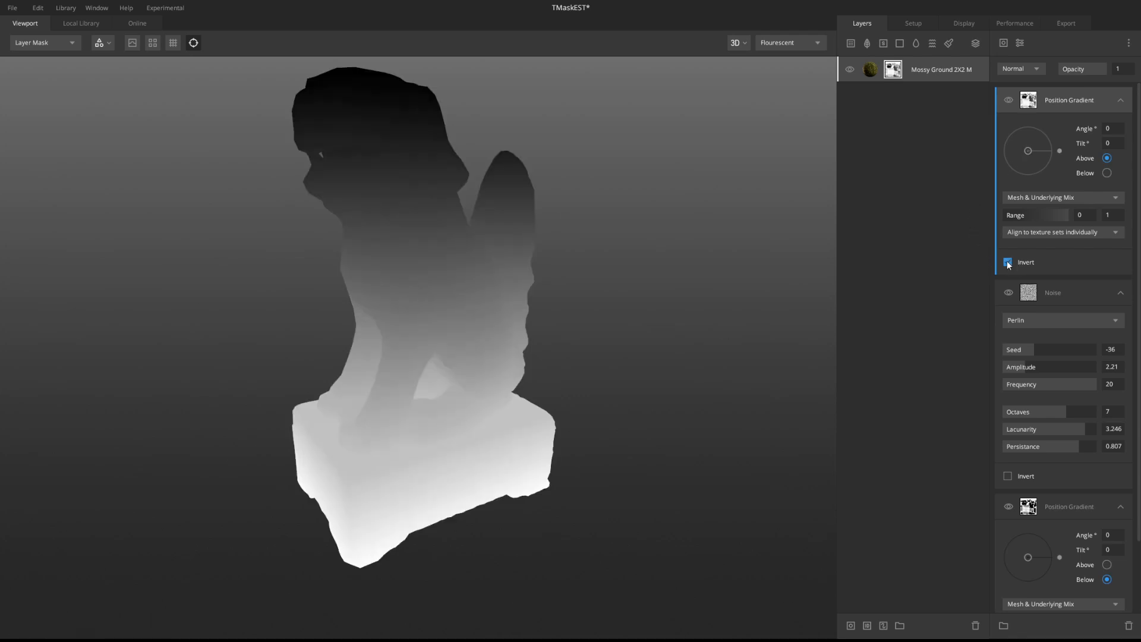
pyautogui.moveTo(1007, 215); pyautogui.dragTo(982, 213)
pyautogui.moveTo(1069, 216); pyautogui.dragTo(1034, 220)
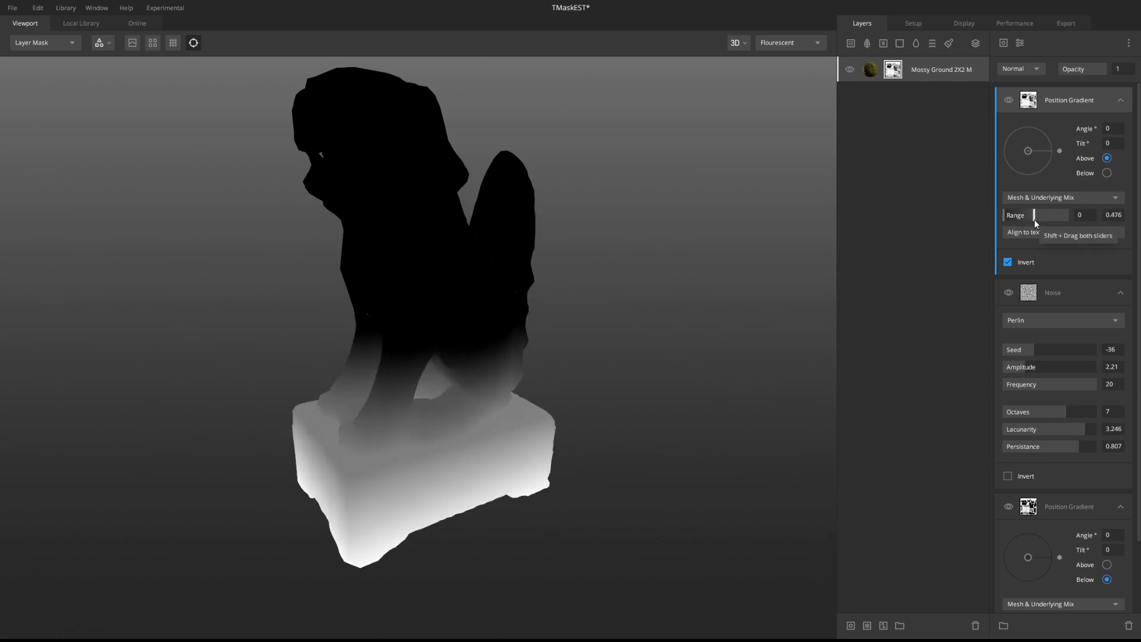
# Step: Set the inverted Position Gradient's blend mode to Multiply and reduce its upper range limit to 0.413
pyautogui.click(1020, 69)
pyautogui.click(1022, 129)
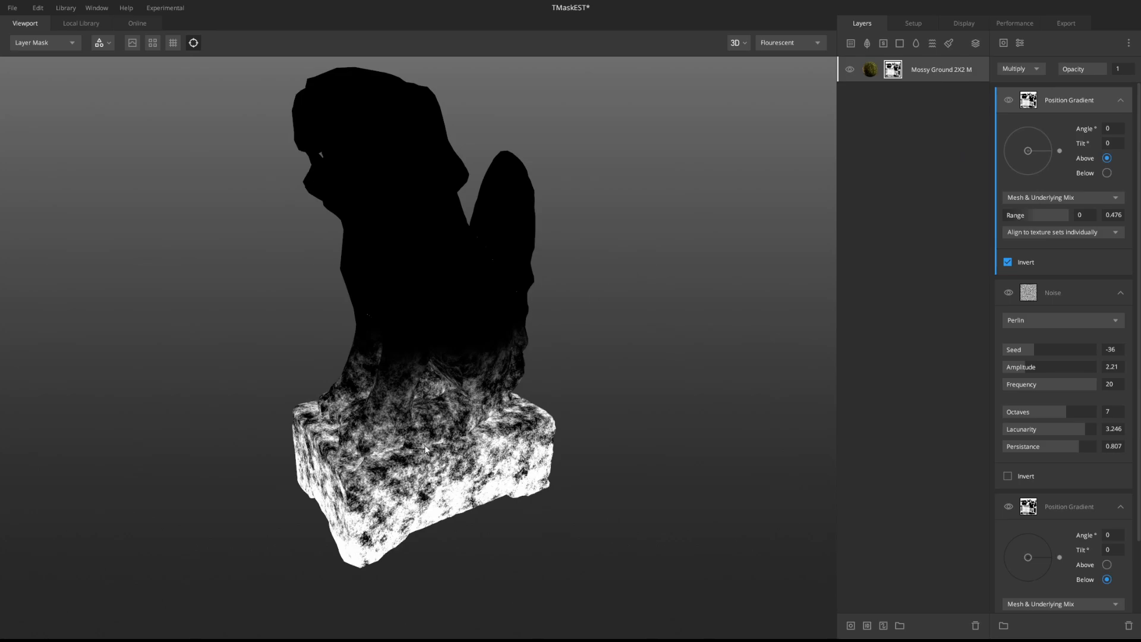
pyautogui.scroll(2, 440, 442)
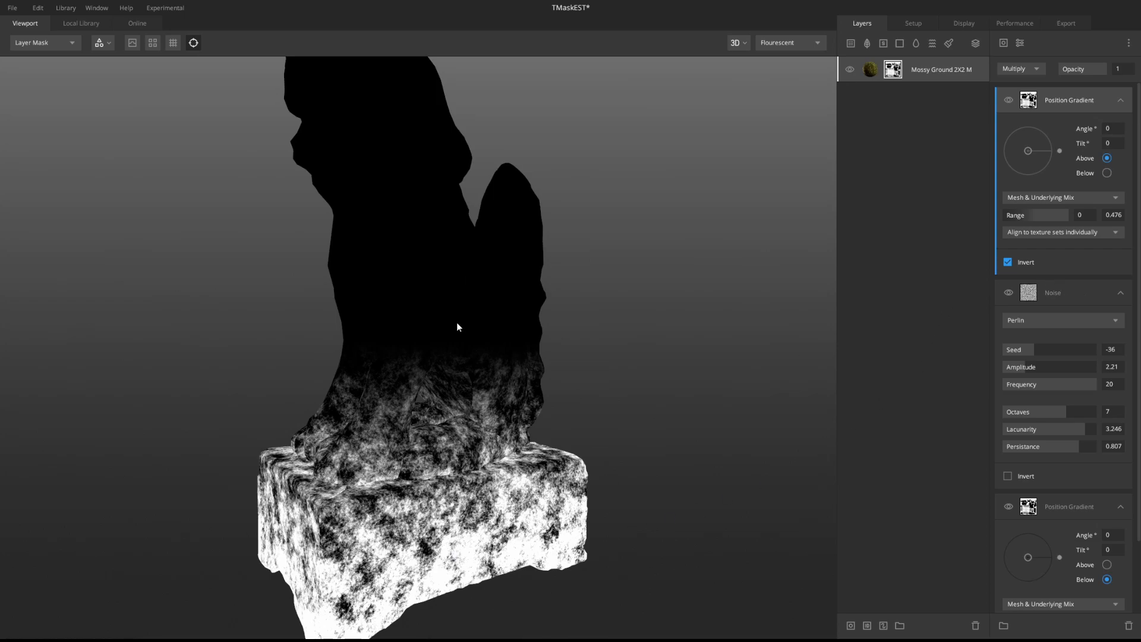
pyautogui.moveTo(501, 338); pyautogui.dragTo(466, 336)
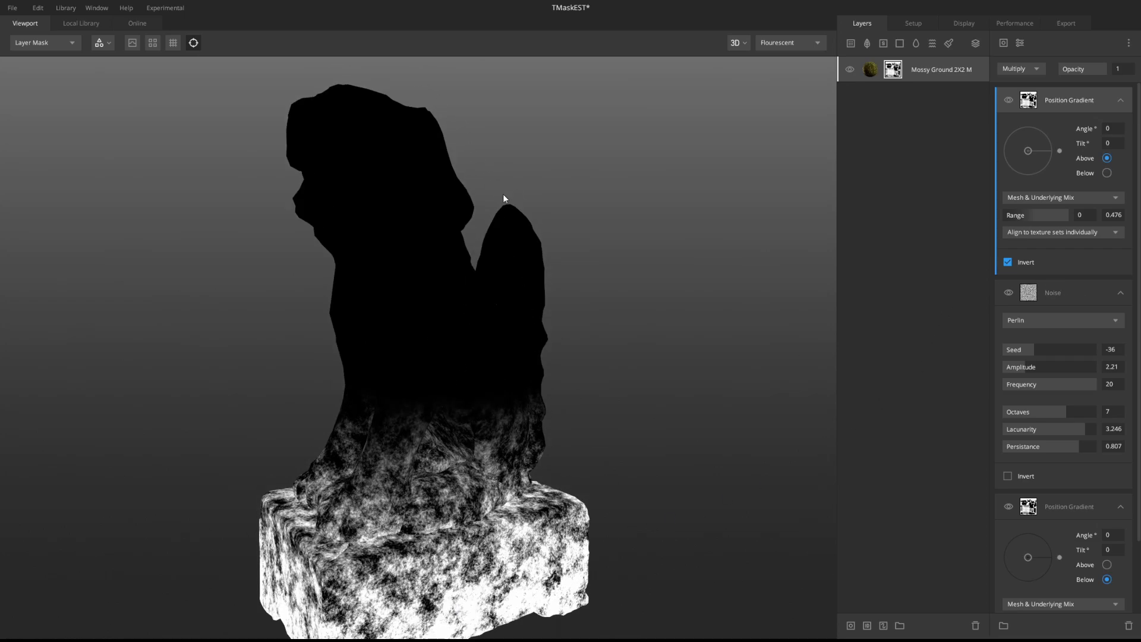
pyautogui.moveTo(1004, 215); pyautogui.dragTo(1035, 215)
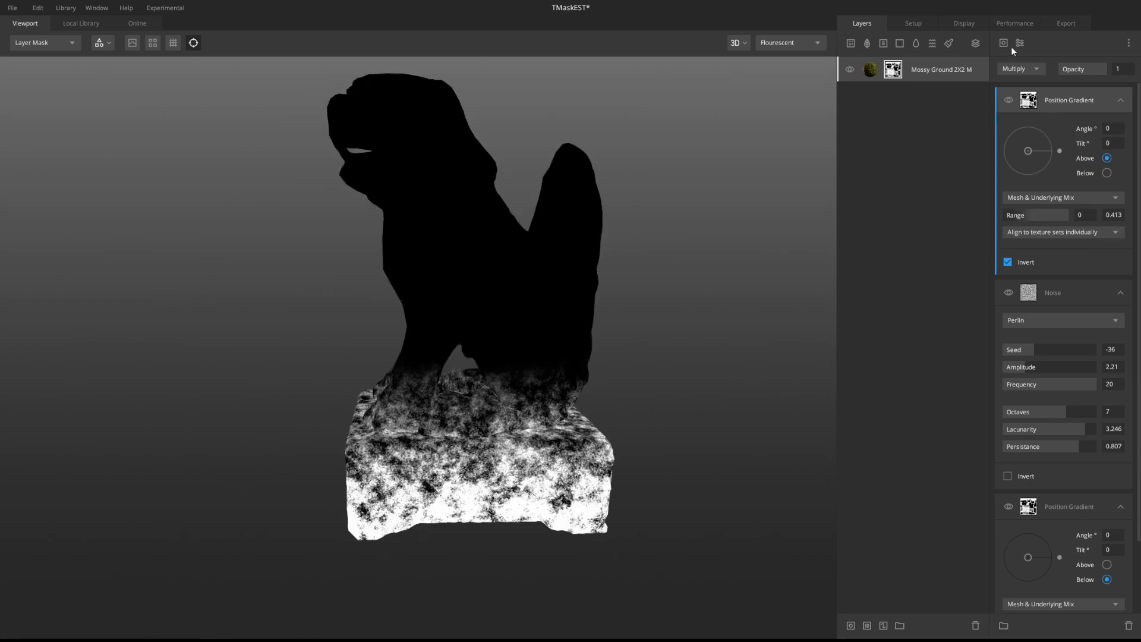
# Step: Add a Curvature component on top of the mask stack and set its type to Cavities Only
pyautogui.click(1004, 42)
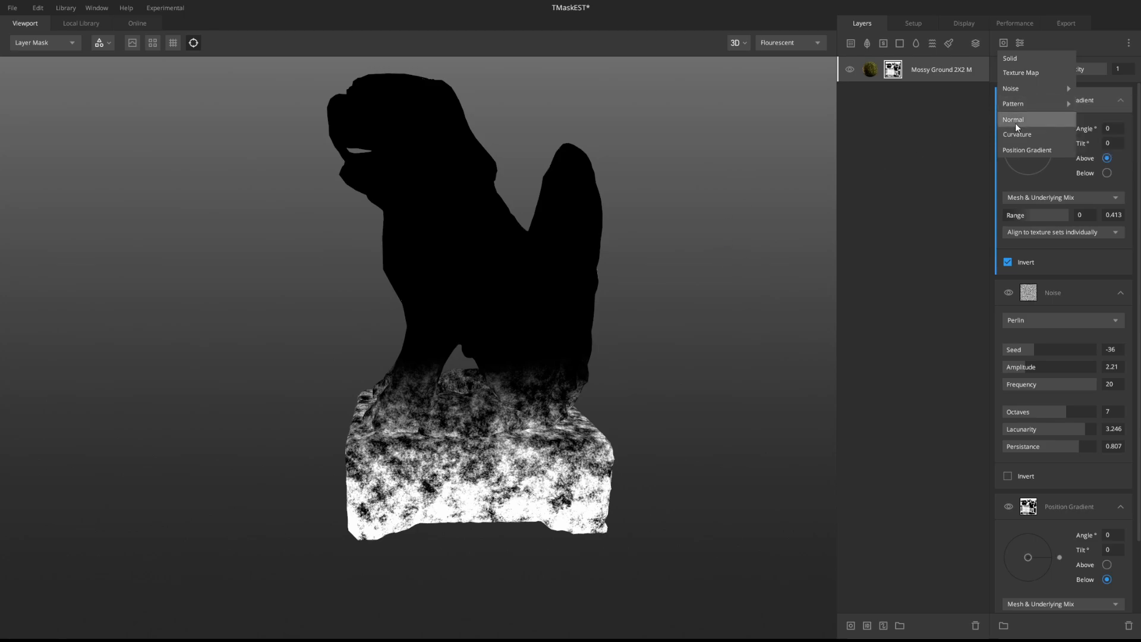
pyautogui.click(1006, 134)
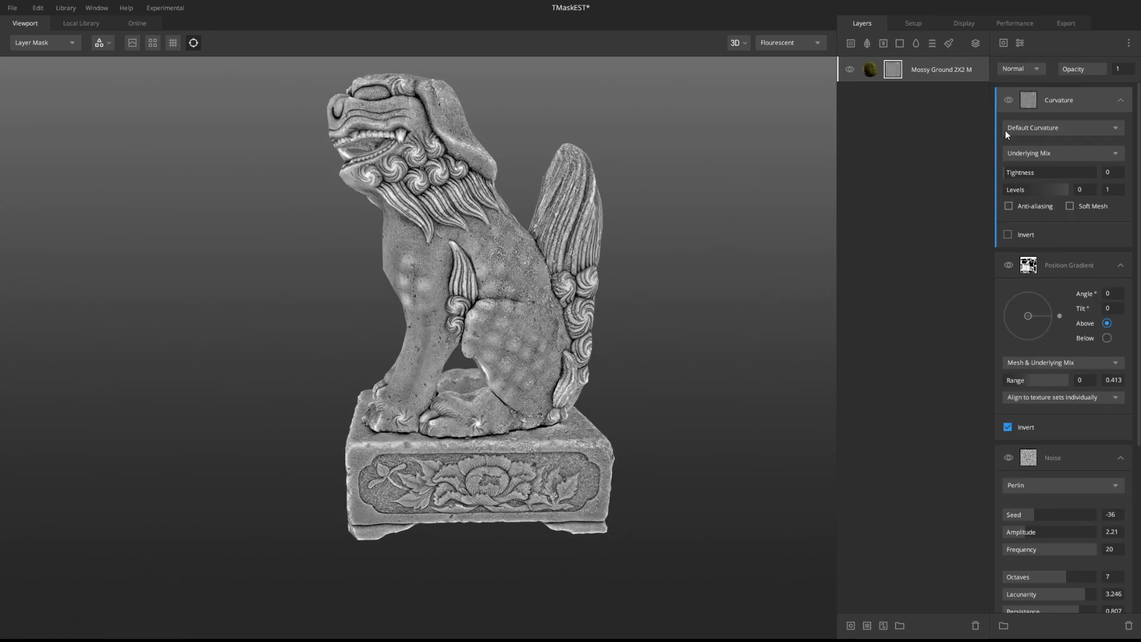
pyautogui.moveTo(621, 272); pyautogui.dragTo(689, 274)
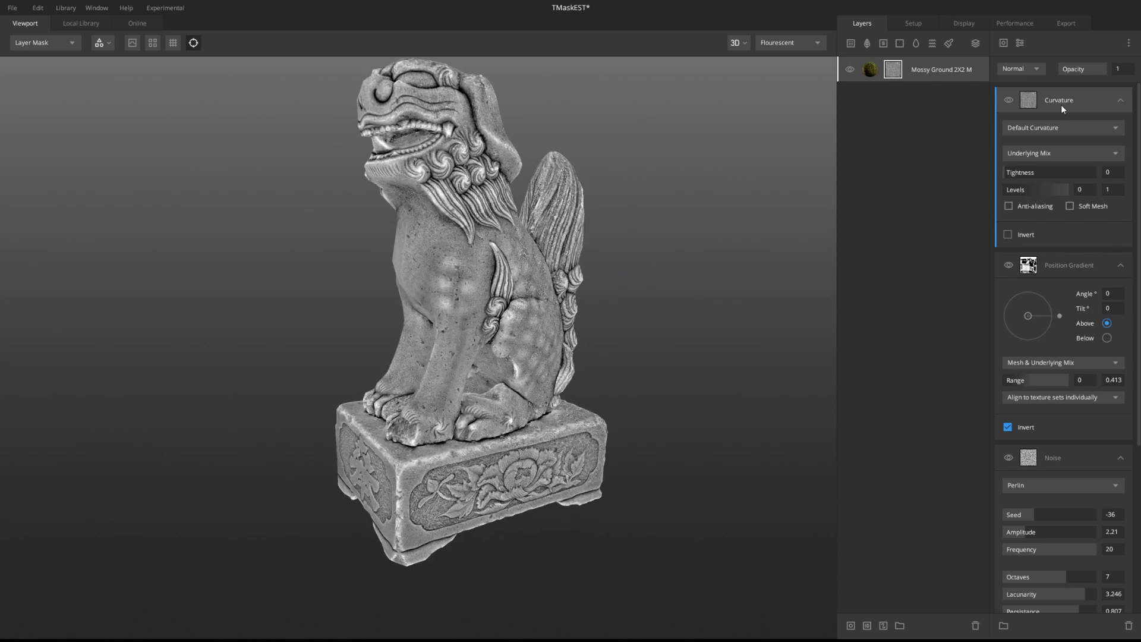
pyautogui.click(1025, 127)
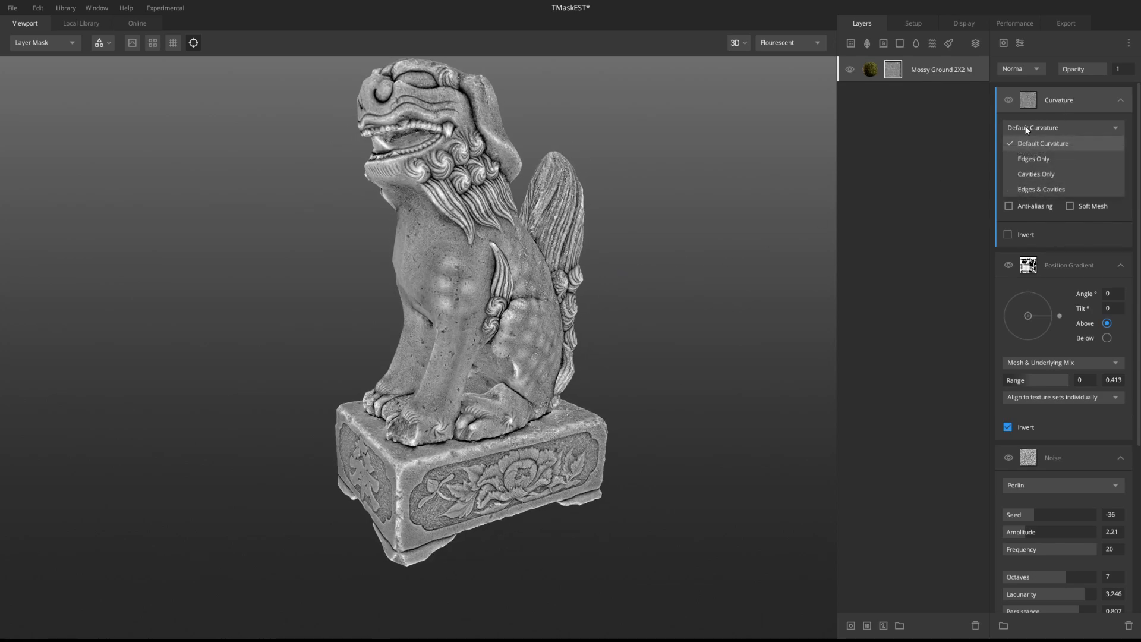
pyautogui.click(1042, 173)
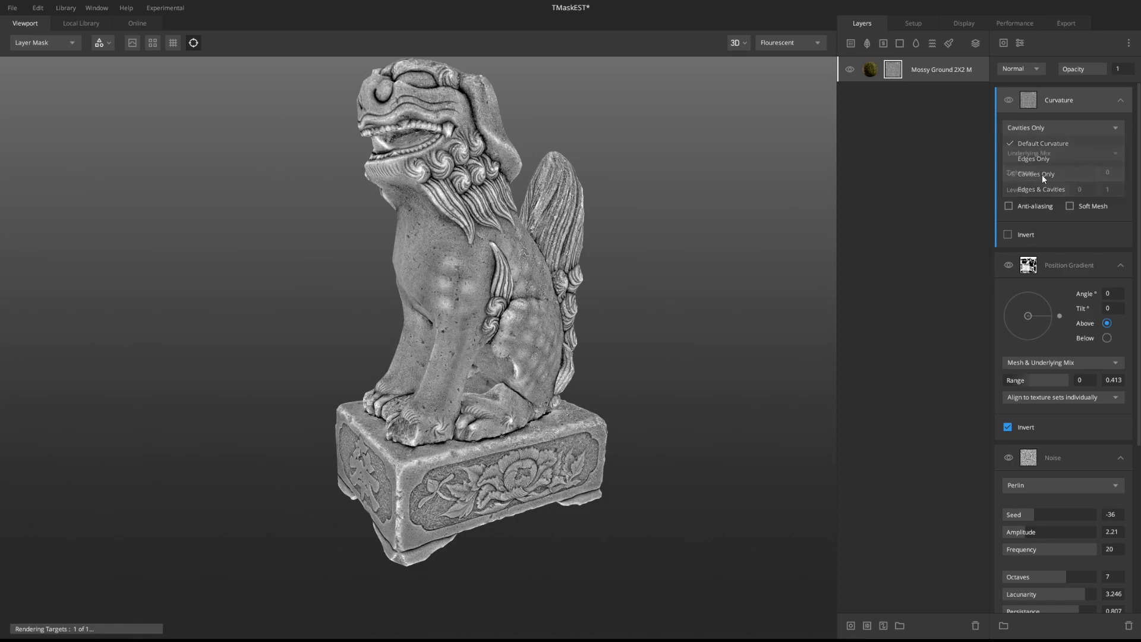
# Step: Examine the cavities mask on the statue up close and from several angles, including the carvings, legs and base
pyautogui.moveTo(699, 224); pyautogui.dragTo(625, 309)
pyautogui.scroll(5, 510, 269)
pyautogui.moveTo(403, 176); pyautogui.dragTo(353, 186)
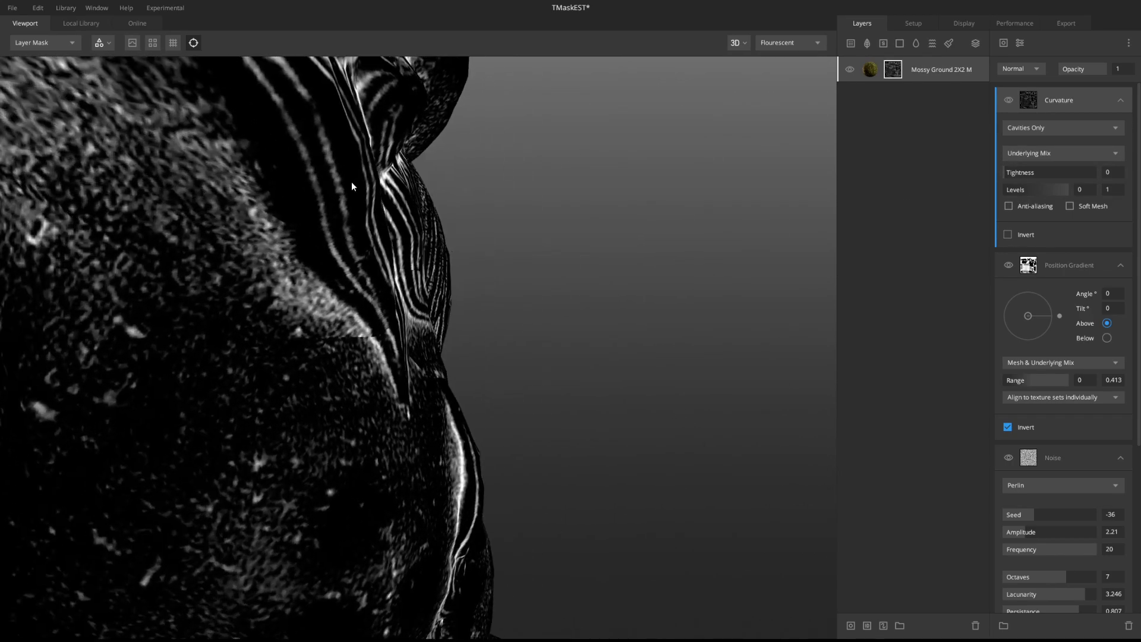
pyautogui.moveTo(247, 168); pyautogui.dragTo(304, 292)
pyautogui.scroll(-6, 305, 292)
pyautogui.moveTo(369, 298); pyautogui.dragTo(490, 219, button='middle')
pyautogui.scroll(-4, 490, 219)
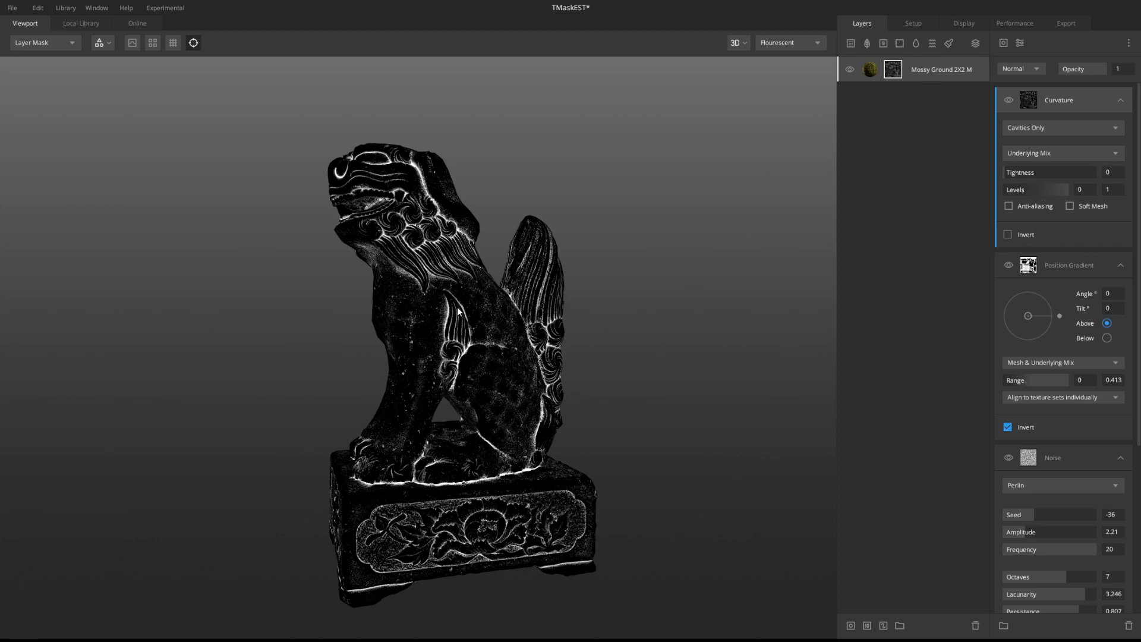
pyautogui.scroll(8, 411, 318)
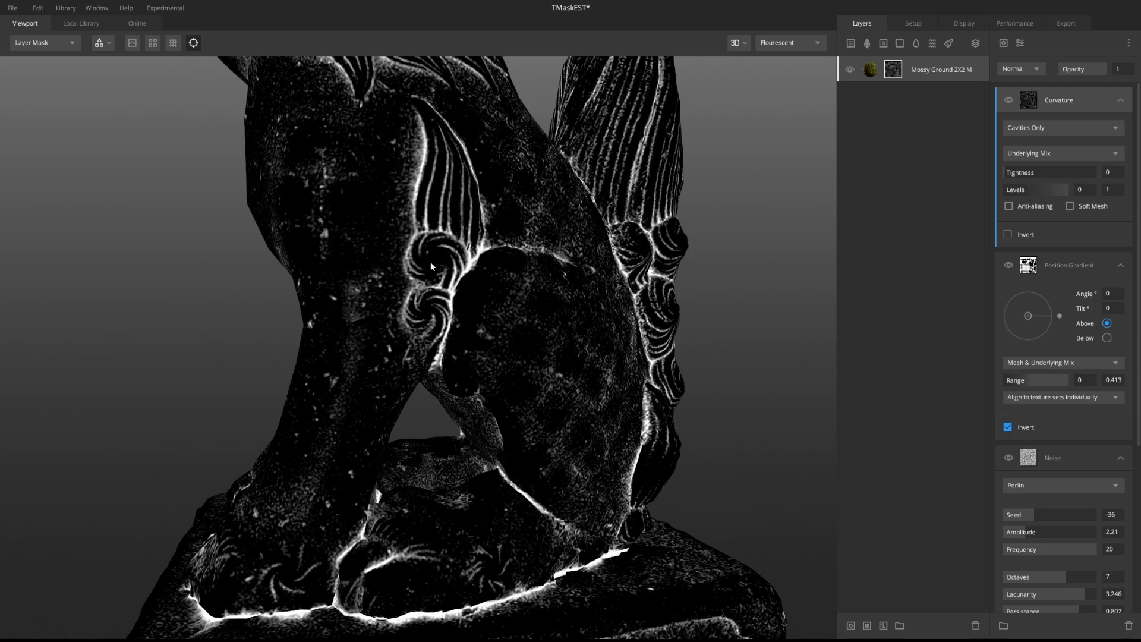
pyautogui.scroll(-8, 431, 261)
pyautogui.moveTo(568, 289); pyautogui.dragTo(578, 357)
pyautogui.moveTo(577, 356); pyautogui.dragTo(564, 309, button='middle')
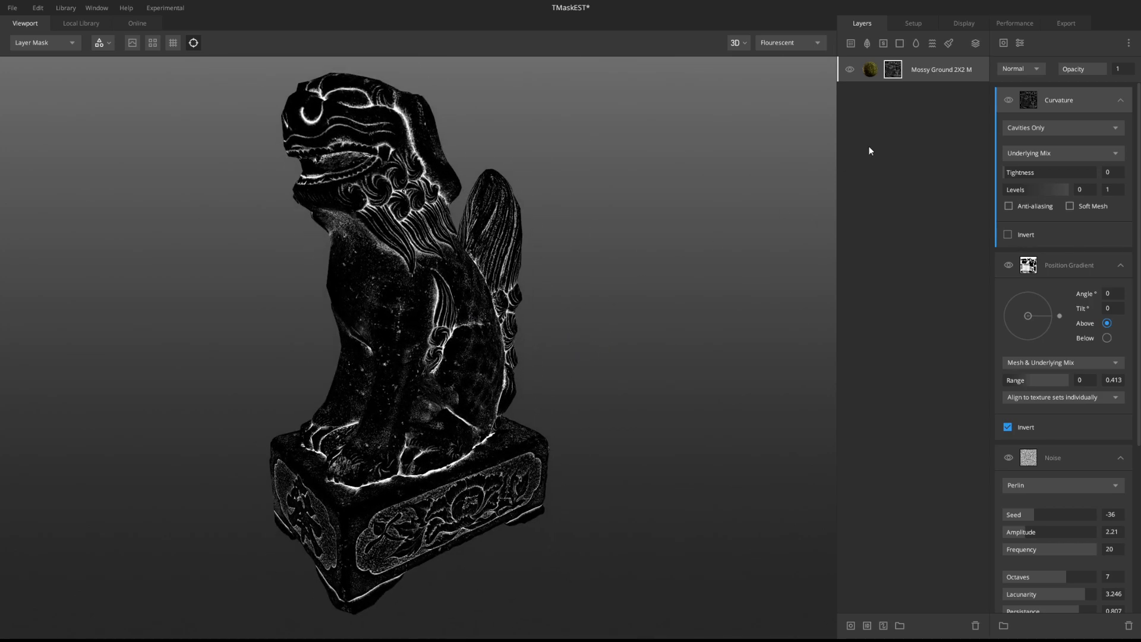
# Step: Set the cavities Curvature component's blend mode to Add over the gradient and noise mask
pyautogui.click(1029, 66)
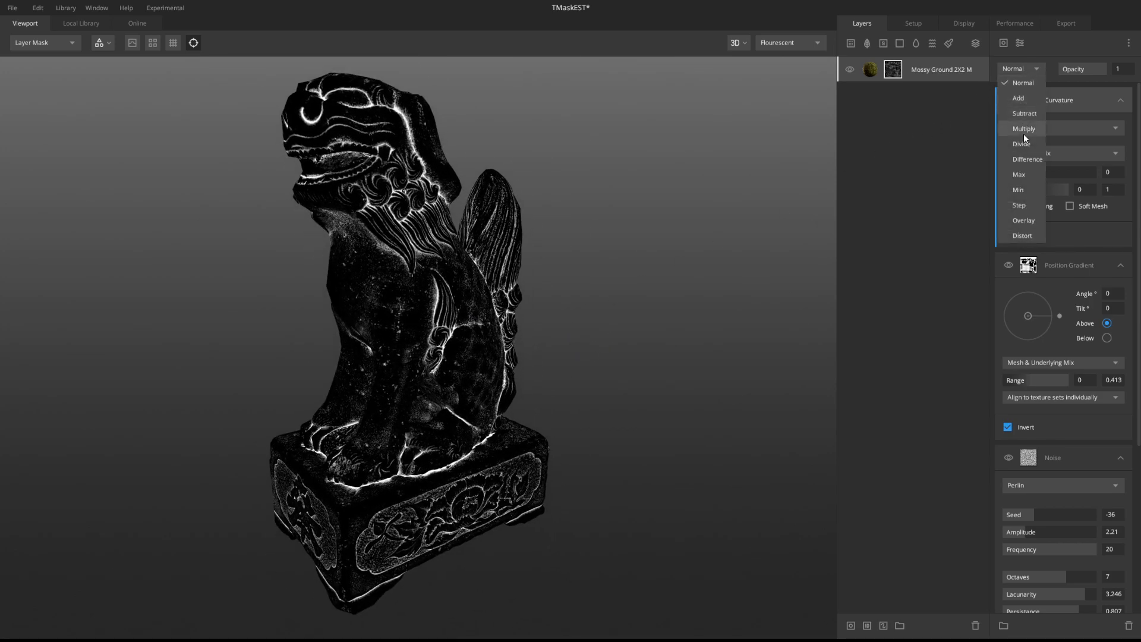
pyautogui.click(1036, 97)
pyautogui.moveTo(666, 269); pyautogui.dragTo(690, 253, button='middle')
pyautogui.scroll(3, 468, 545)
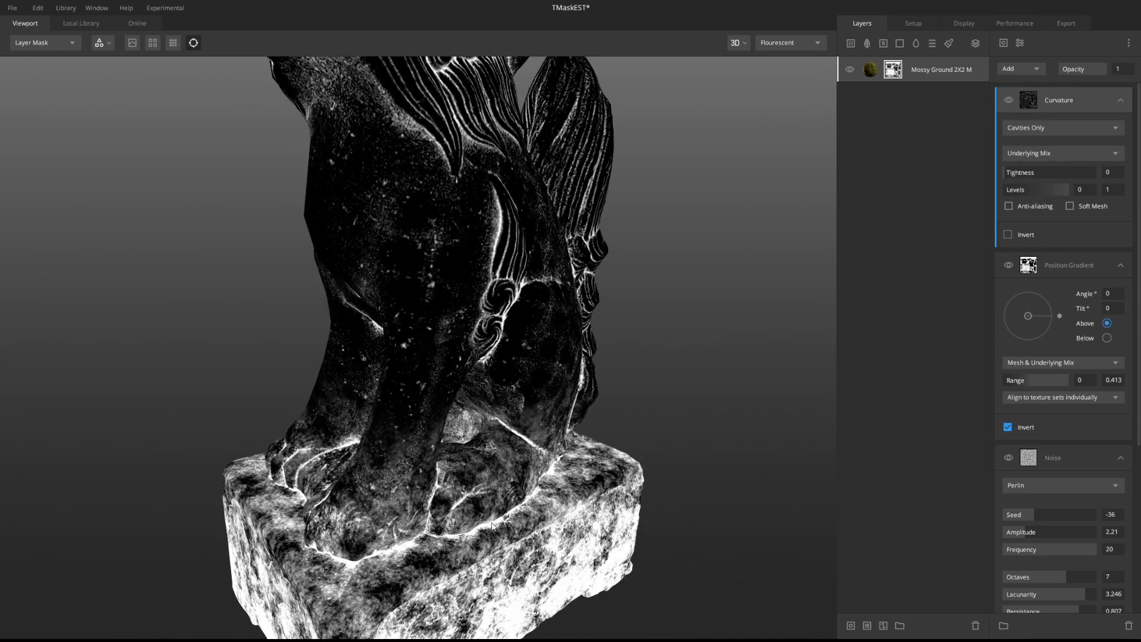
# Step: Hide and re-show the Curvature component to compare the statue's mask with and without the added cavities
pyautogui.scroll(-4, 542, 331)
pyautogui.moveTo(543, 331); pyautogui.dragTo(552, 290, button='middle')
pyautogui.click(1009, 101)
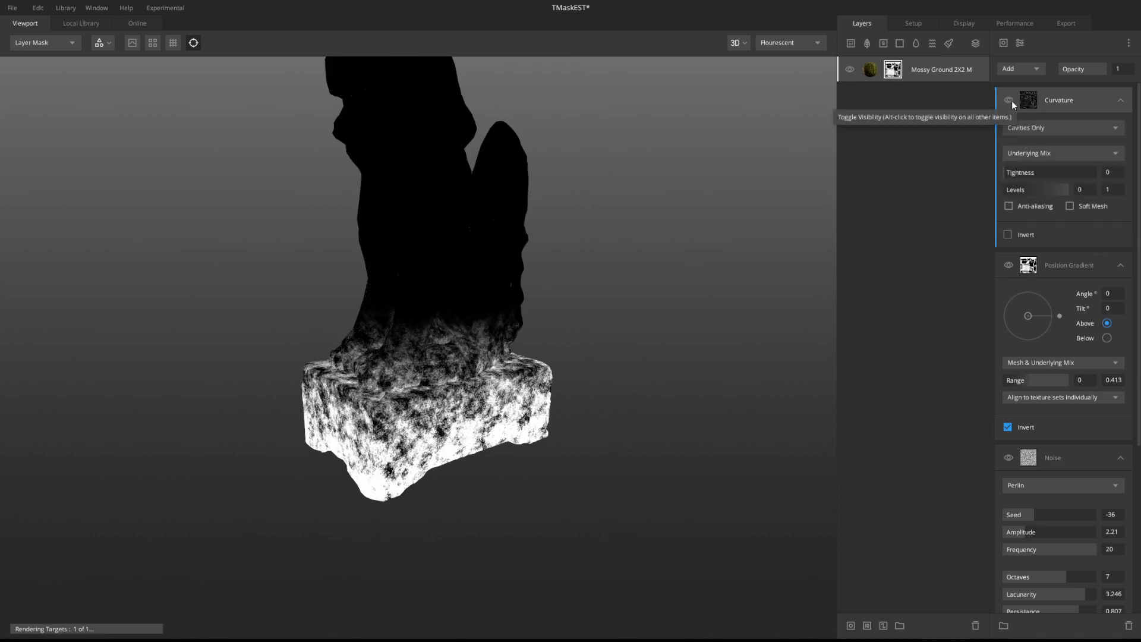
pyautogui.click(1012, 102)
pyautogui.moveTo(725, 202); pyautogui.dragTo(703, 271, button='middle')
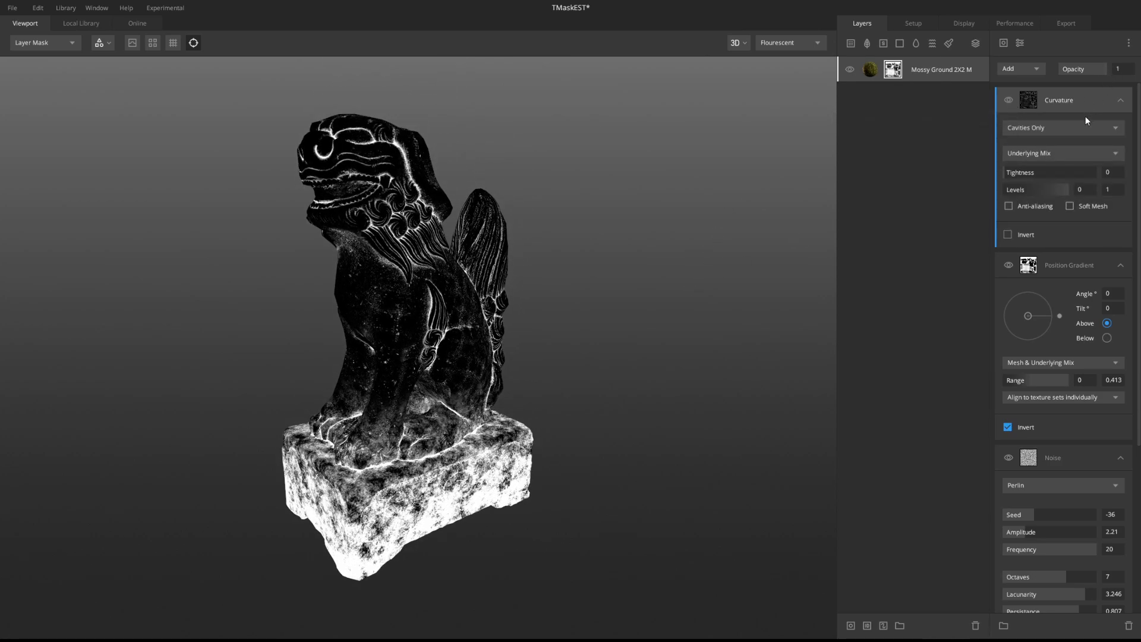
# Step: Try raising the Curvature's lower level to 0.159, reset its levels, and try reducing its opacity to 0.538
pyautogui.moveTo(1005, 190)
pyautogui.mouseDown()
pyautogui.moveTo(1020, 186)
pyautogui.moveTo(1006, 186)
pyautogui.mouseUp()
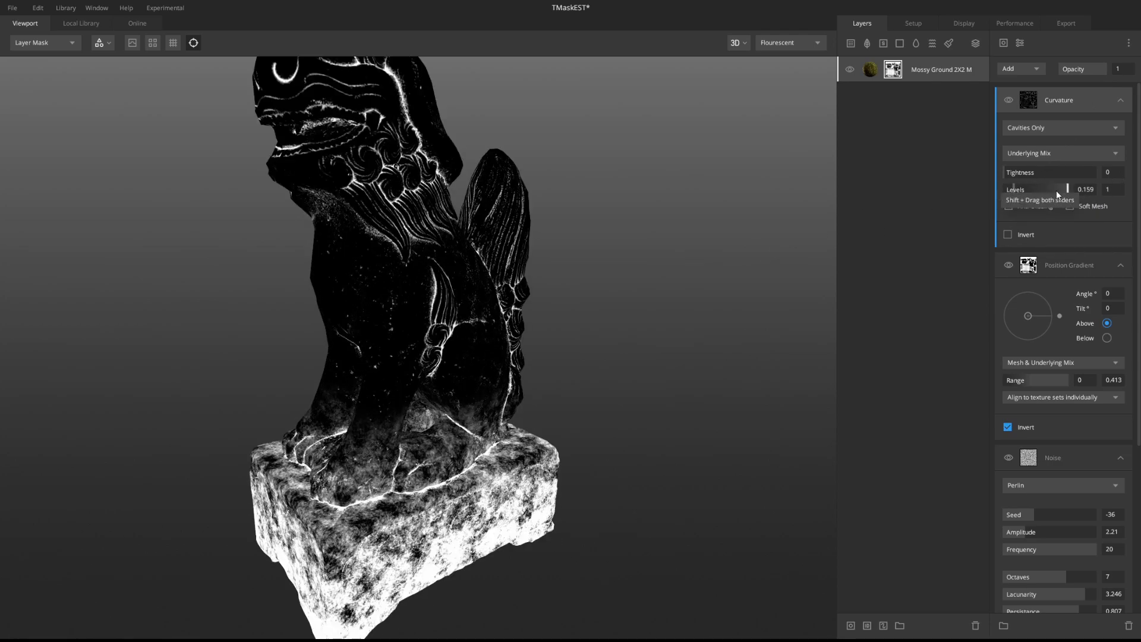
pyautogui.moveTo(1057, 190); pyautogui.dragTo(1043, 191)
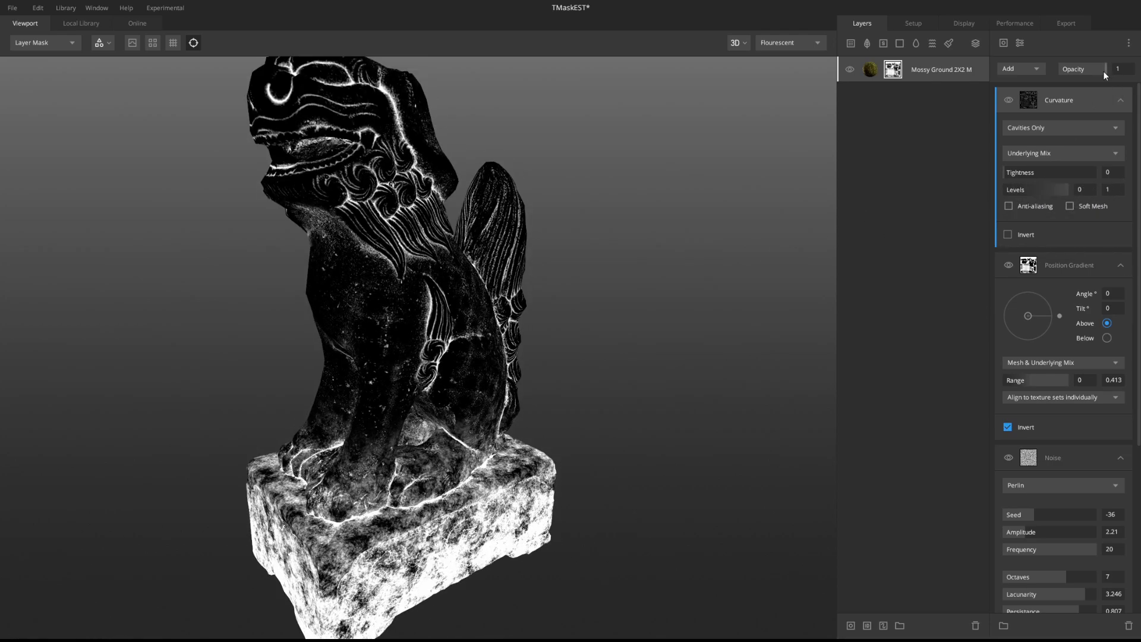
pyautogui.moveTo(1103, 70); pyautogui.dragTo(1085, 73)
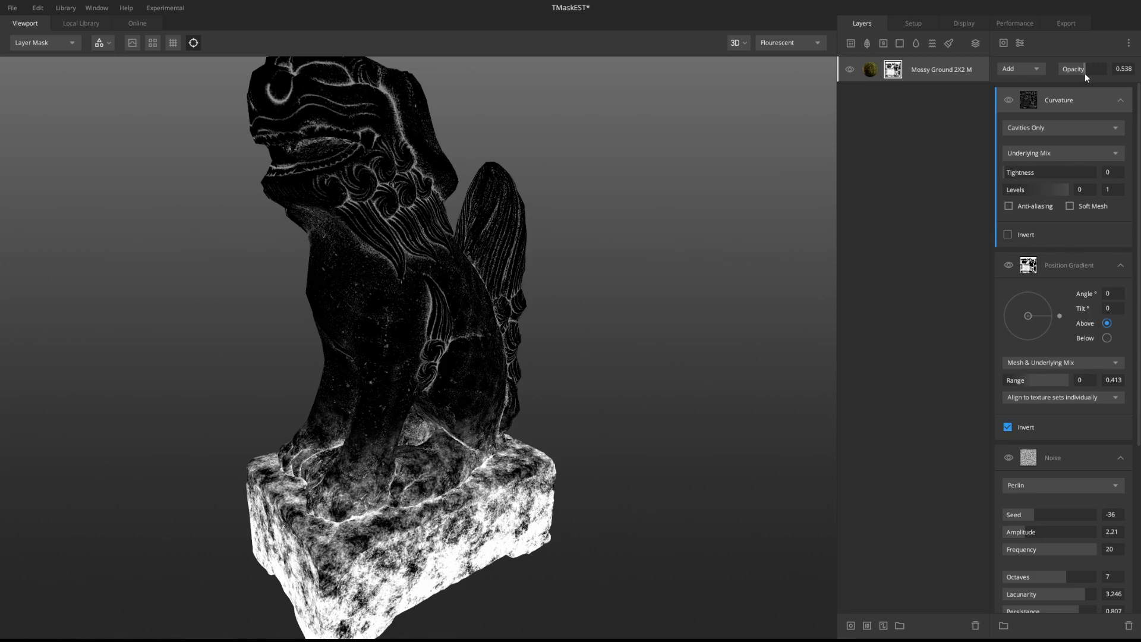
# Step: Examine the moss in the PBR Metalness view around the lion's legs, mane and head
pyautogui.press('1')
pyautogui.moveTo(681, 282)
pyautogui.mouseDown()
pyautogui.moveTo(631, 286)
pyautogui.moveTo(535, 247)
pyautogui.mouseUp()
pyautogui.scroll(3, 534, 244)
pyautogui.moveTo(508, 315); pyautogui.dragTo(530, 325)
pyautogui.scroll(2, 452, 261)
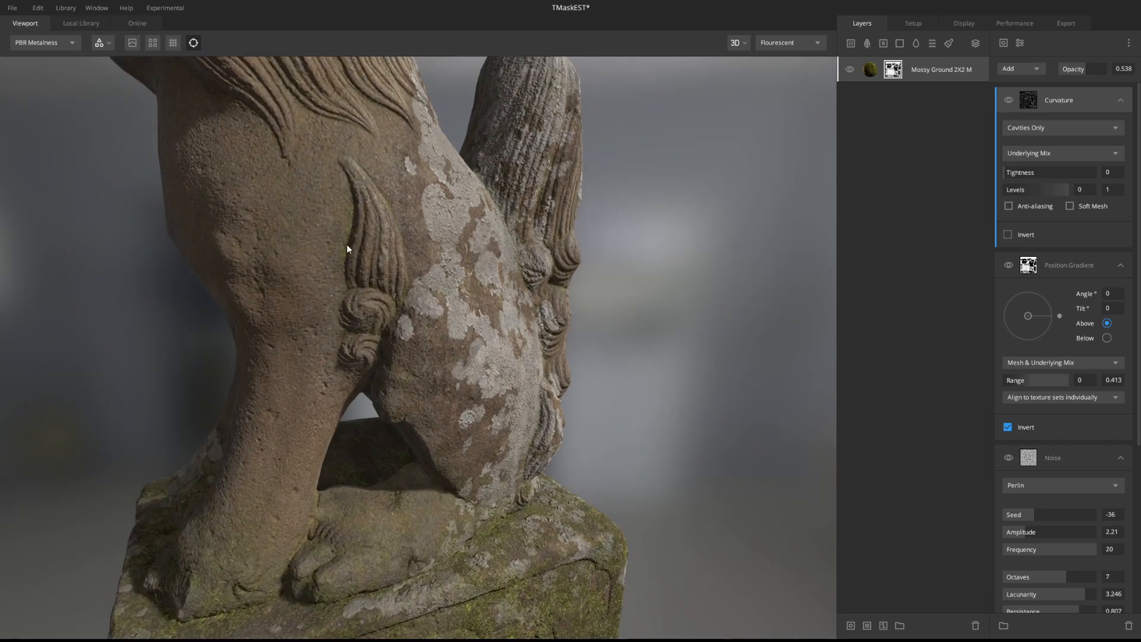
pyautogui.scroll(-3, 350, 166)
pyautogui.moveTo(364, 160)
pyautogui.mouseDown()
pyautogui.moveTo(301, 519)
pyautogui.moveTo(366, 160)
pyautogui.mouseUp()
pyautogui.scroll(4, 339, 420)
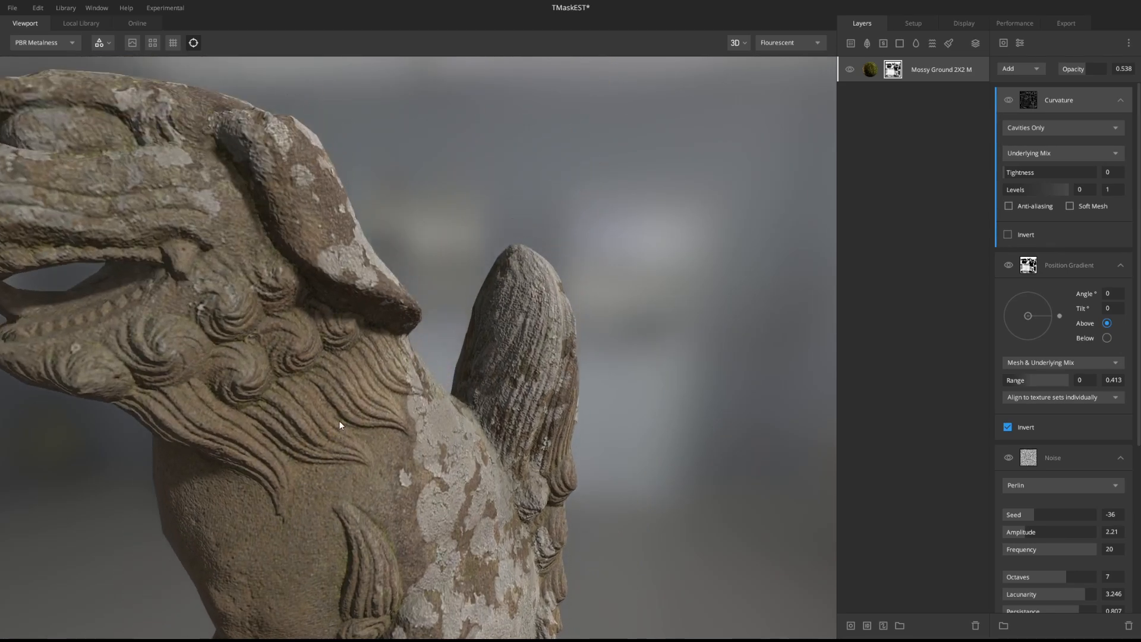
# Step: Restore the Curvature's opacity to 1, set its Tightness to 0.122 and lower its upper level to 0.238
pyautogui.press('m')
pyautogui.moveTo(339, 419); pyautogui.dragTo(373, 372)
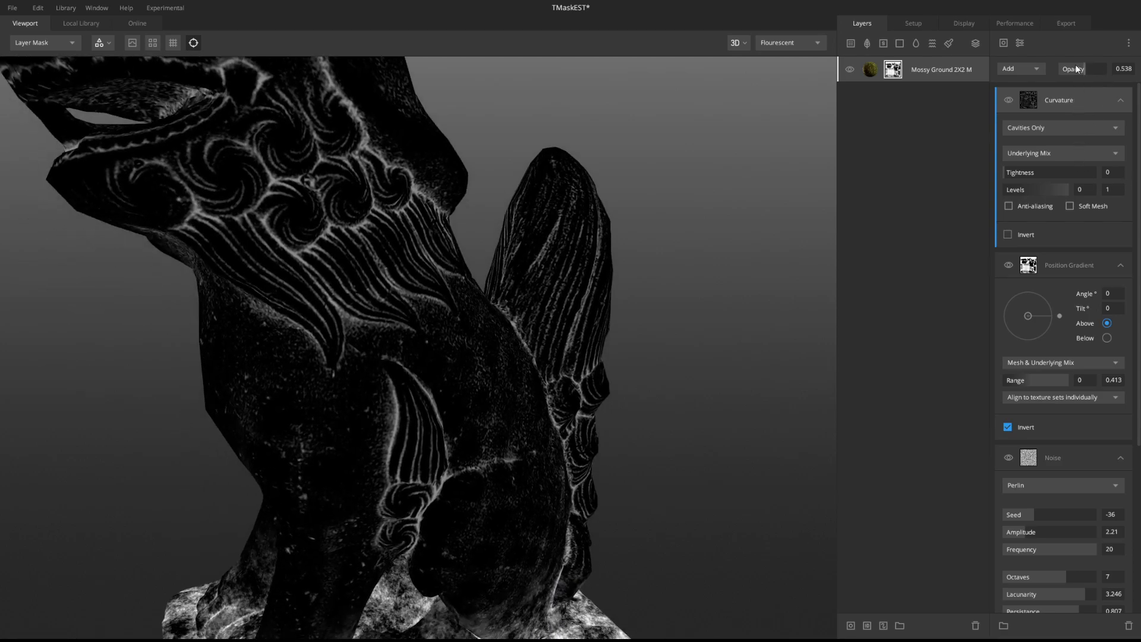
pyautogui.moveTo(1086, 69); pyautogui.dragTo(1106, 70)
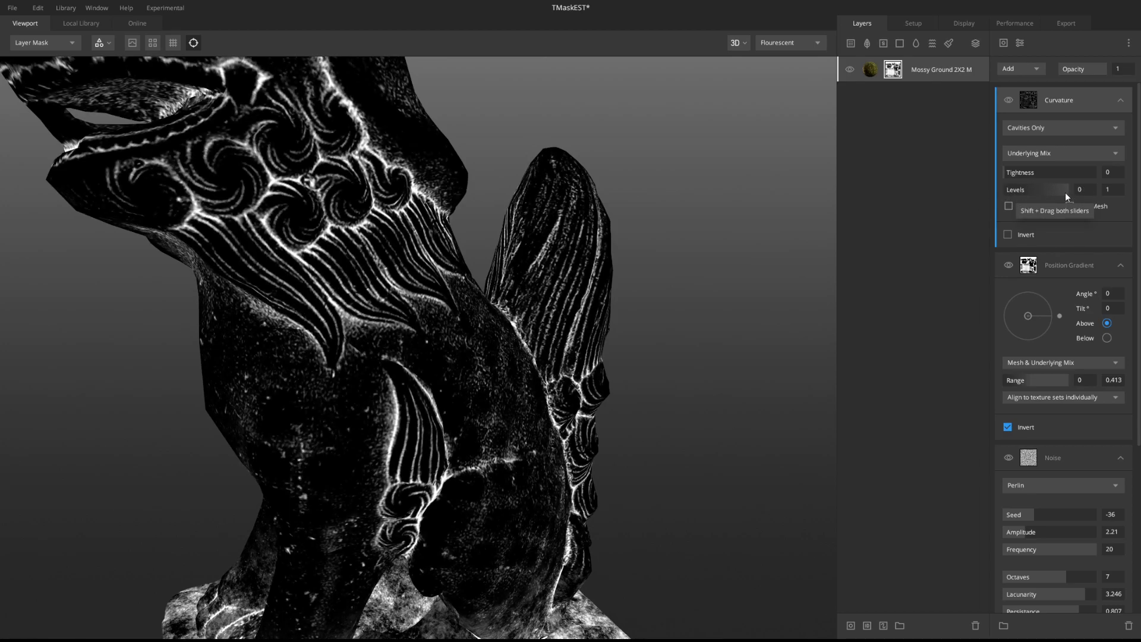
pyautogui.moveTo(1068, 190); pyautogui.dragTo(1026, 190)
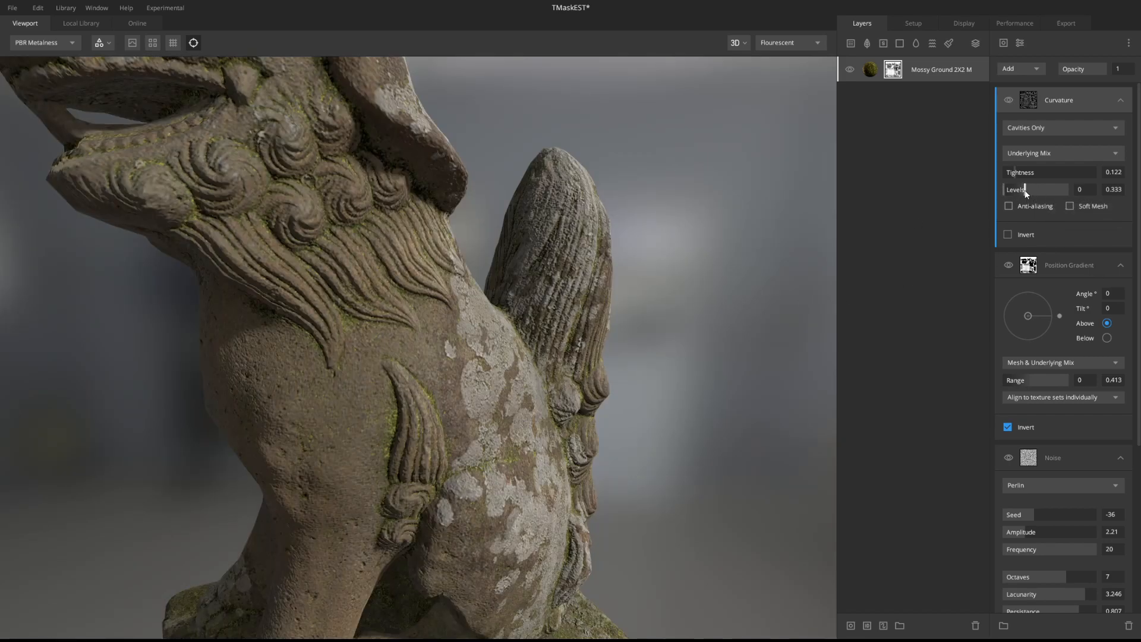
pyautogui.moveTo(1026, 190); pyautogui.dragTo(1019, 190)
# Step: Examine the moss on the whole statue and up close on the carved base
pyautogui.scroll(-5, 629, 373)
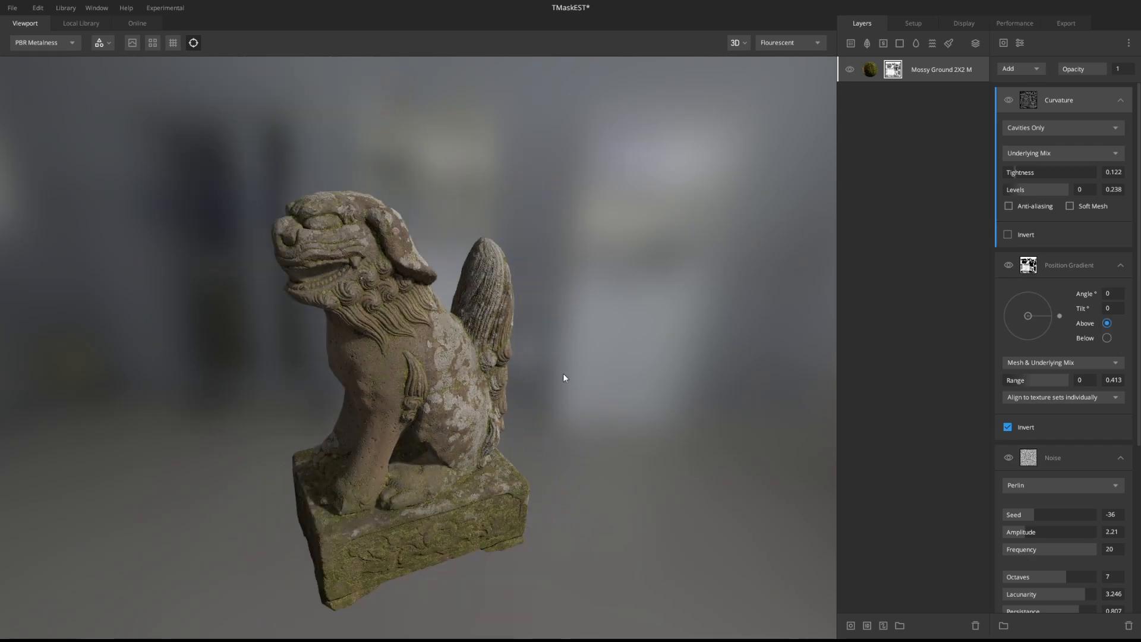
pyautogui.scroll(6, 563, 360)
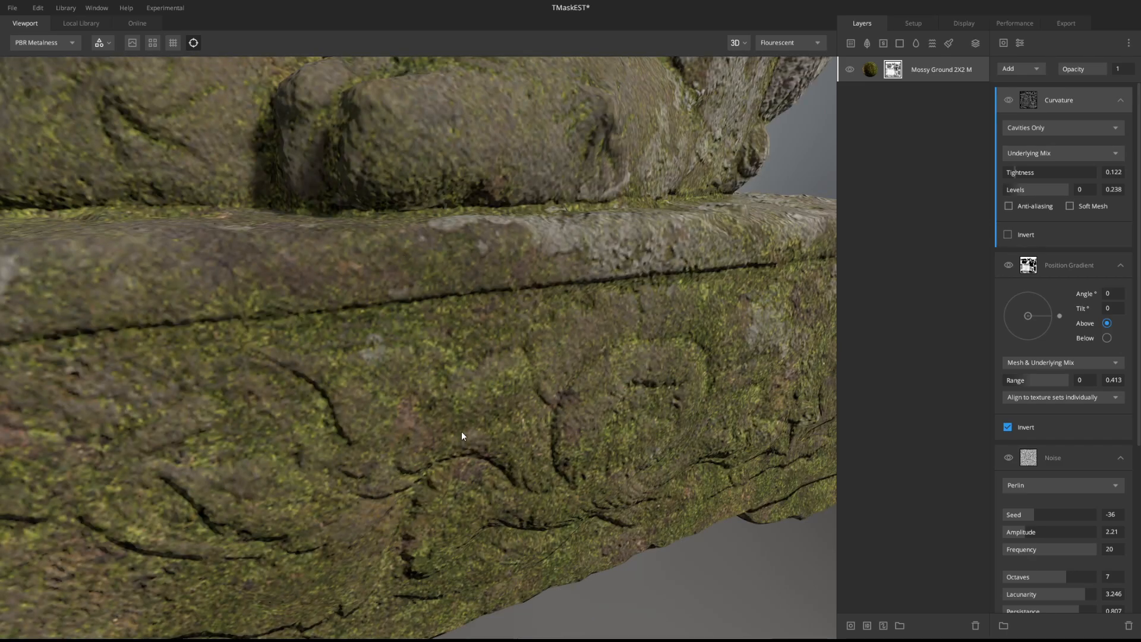
pyautogui.scroll(-5, 464, 431)
pyautogui.moveTo(488, 350); pyautogui.dragTo(471, 539)
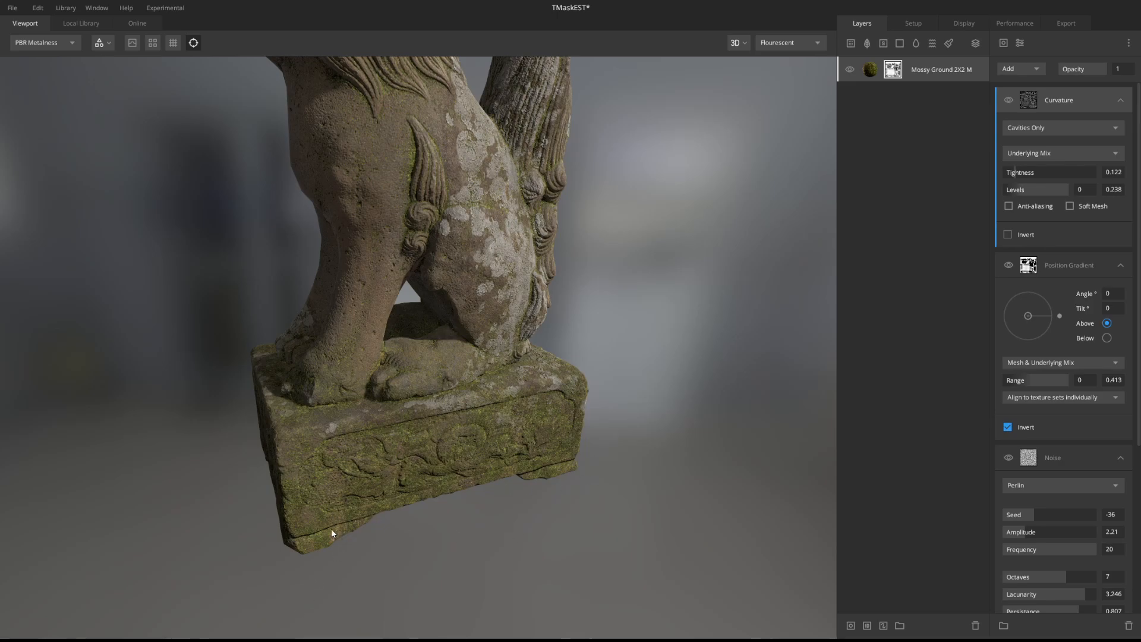
pyautogui.moveTo(411, 214); pyautogui.dragTo(715, 219)
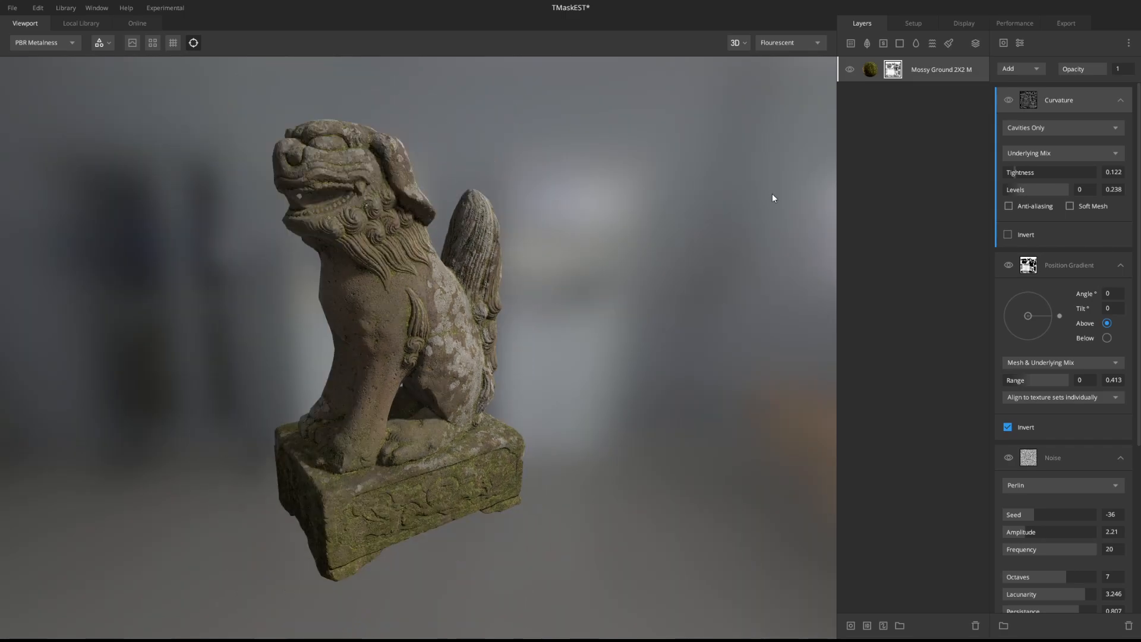
# Step: Select the Mossy Ground 2X2 M layer and examine the moss-covered statue from several angles and distances
pyautogui.click(851, 70)
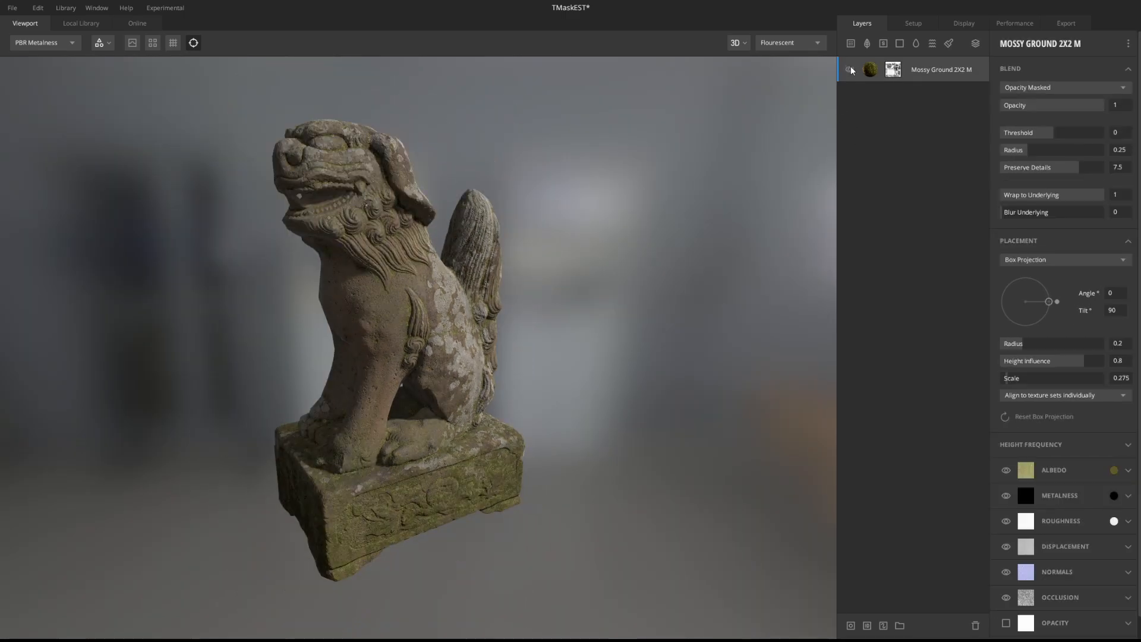
pyautogui.scroll(5, 669, 230)
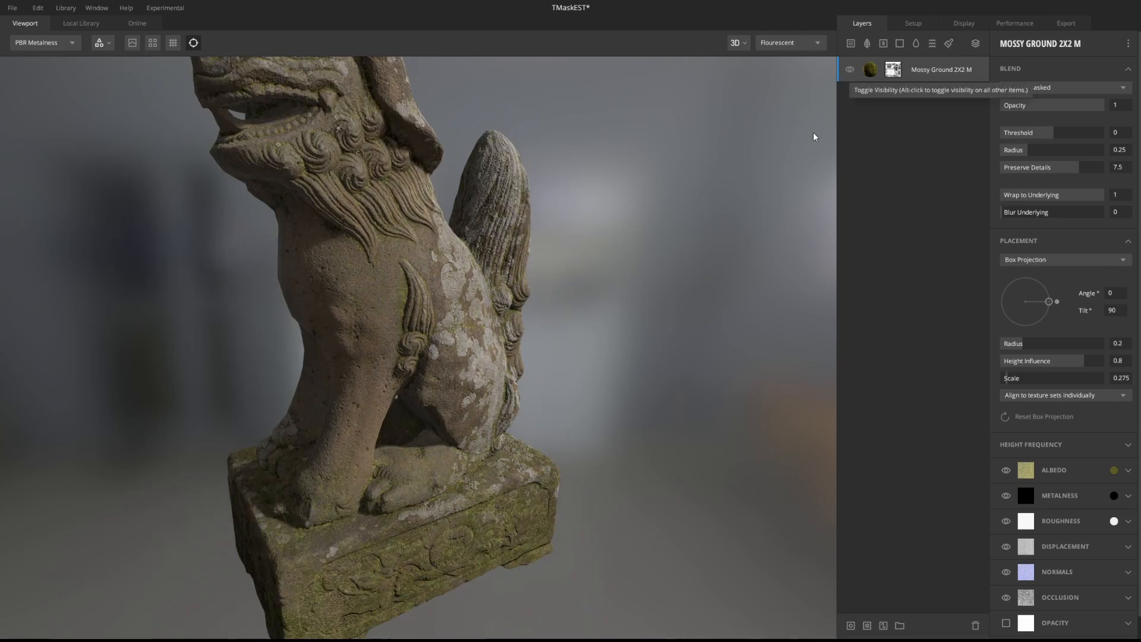
pyautogui.moveTo(828, 107); pyautogui.dragTo(627, 407)
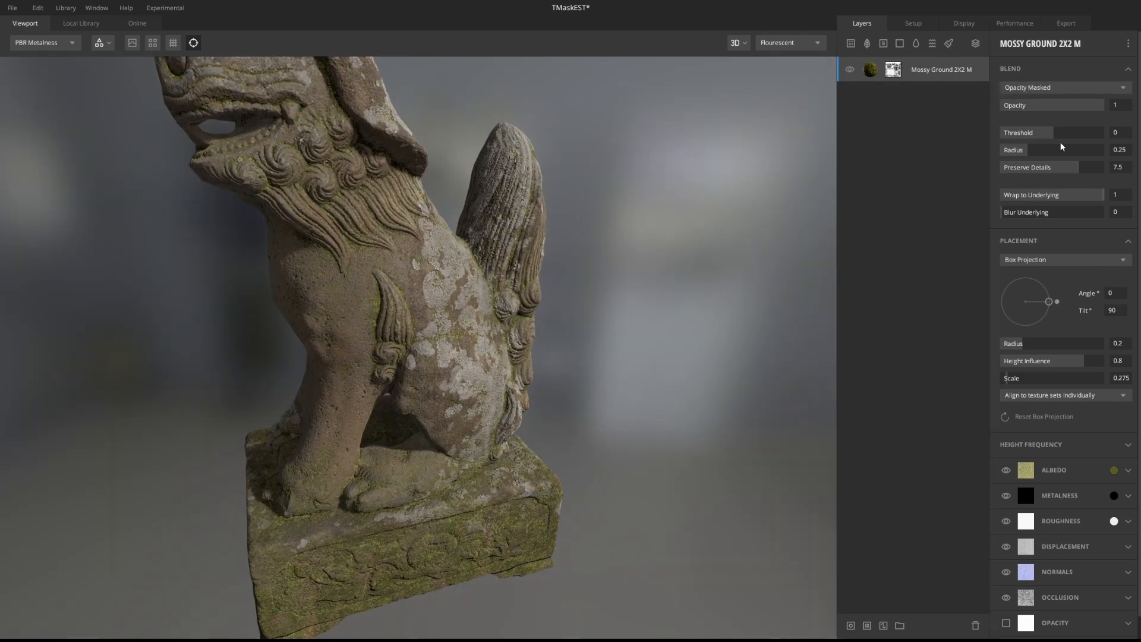
pyautogui.moveTo(570, 398); pyautogui.dragTo(649, 393)
pyautogui.moveTo(298, 419); pyautogui.dragTo(422, 422)
pyautogui.moveTo(432, 344); pyautogui.dragTo(547, 345)
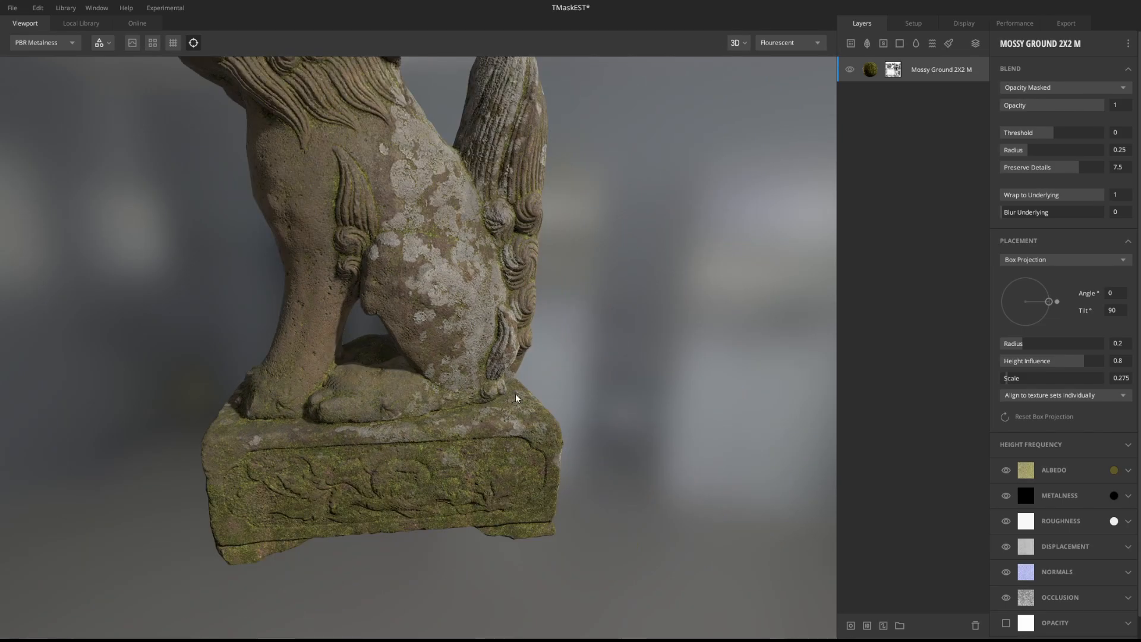
pyautogui.moveTo(515, 336); pyautogui.dragTo(489, 311)
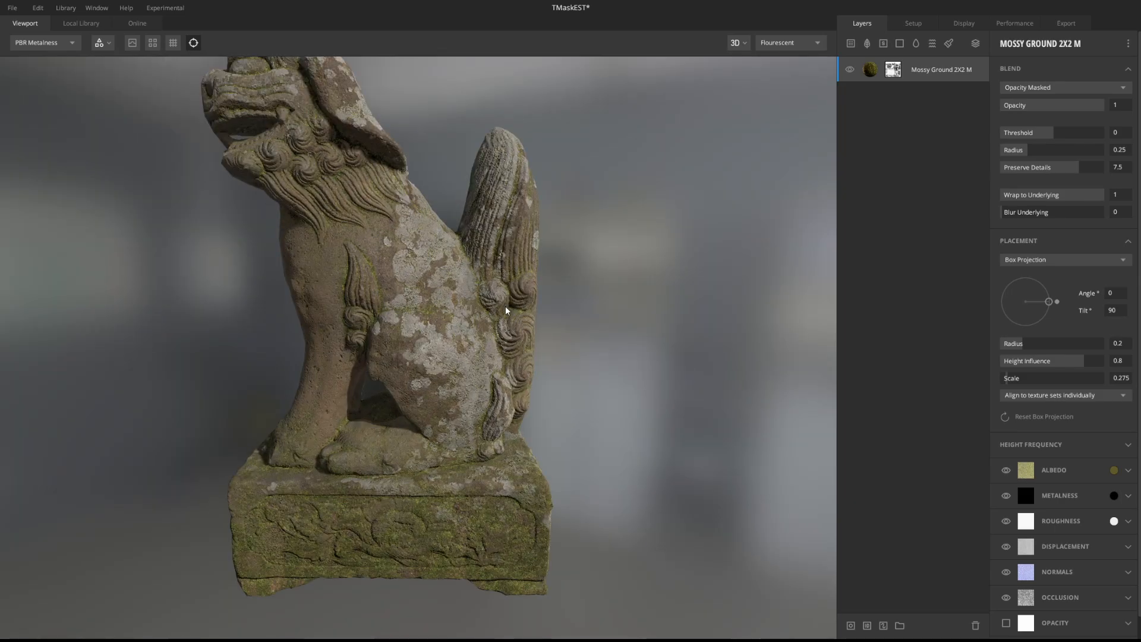
pyautogui.moveTo(569, 311); pyautogui.dragTo(568, 228)
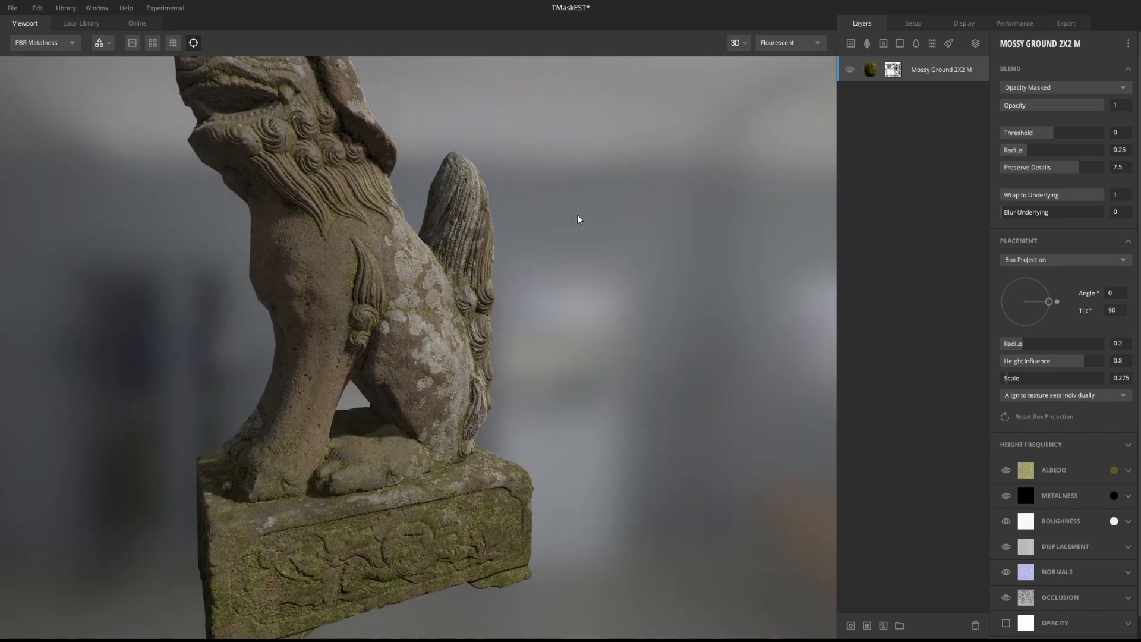
pyautogui.moveTo(458, 295); pyautogui.dragTo(517, 275)
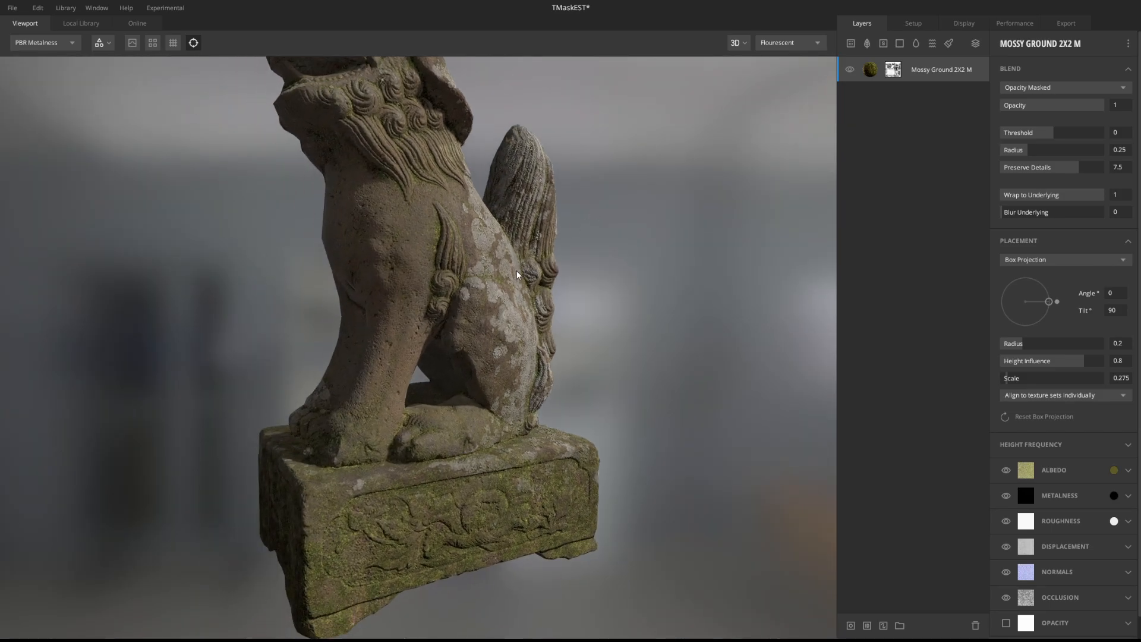
pyautogui.moveTo(542, 326)
pyautogui.mouseDown()
pyautogui.moveTo(529, 320)
pyautogui.moveTo(524, 341)
pyautogui.mouseUp()
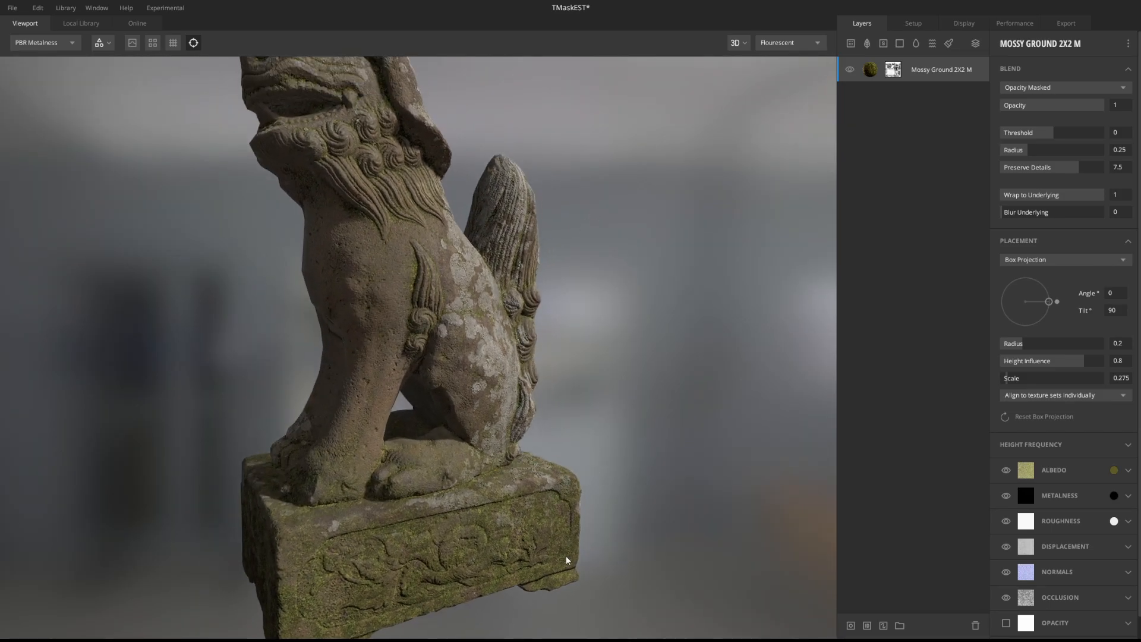
pyautogui.moveTo(650, 354); pyautogui.dragTo(623, 340)
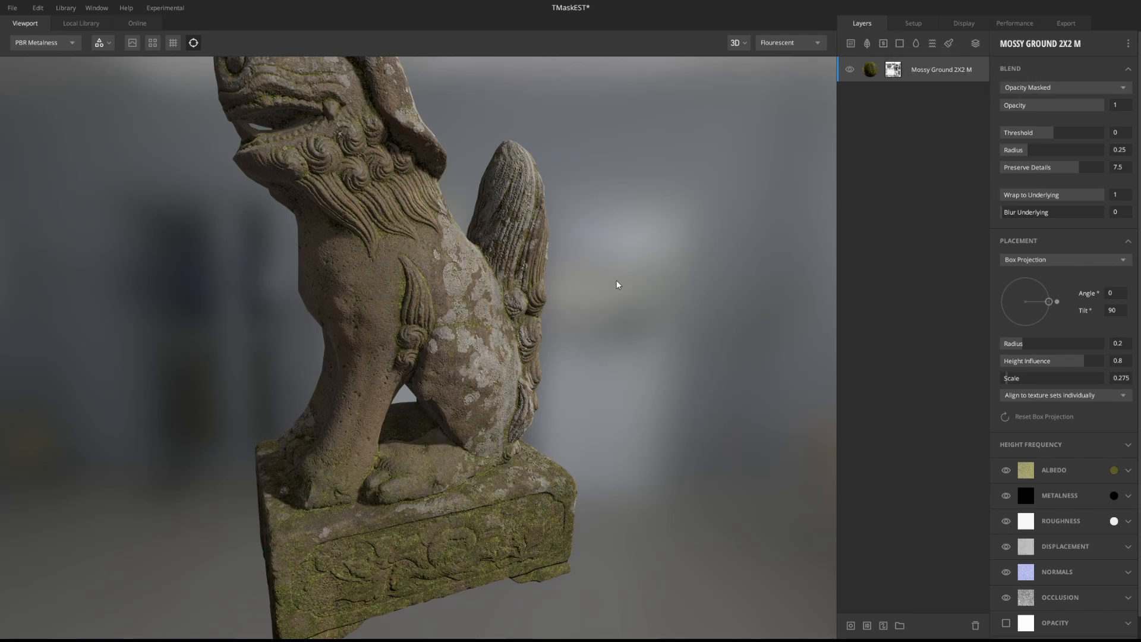
pyautogui.scroll(-5, 557, 280)
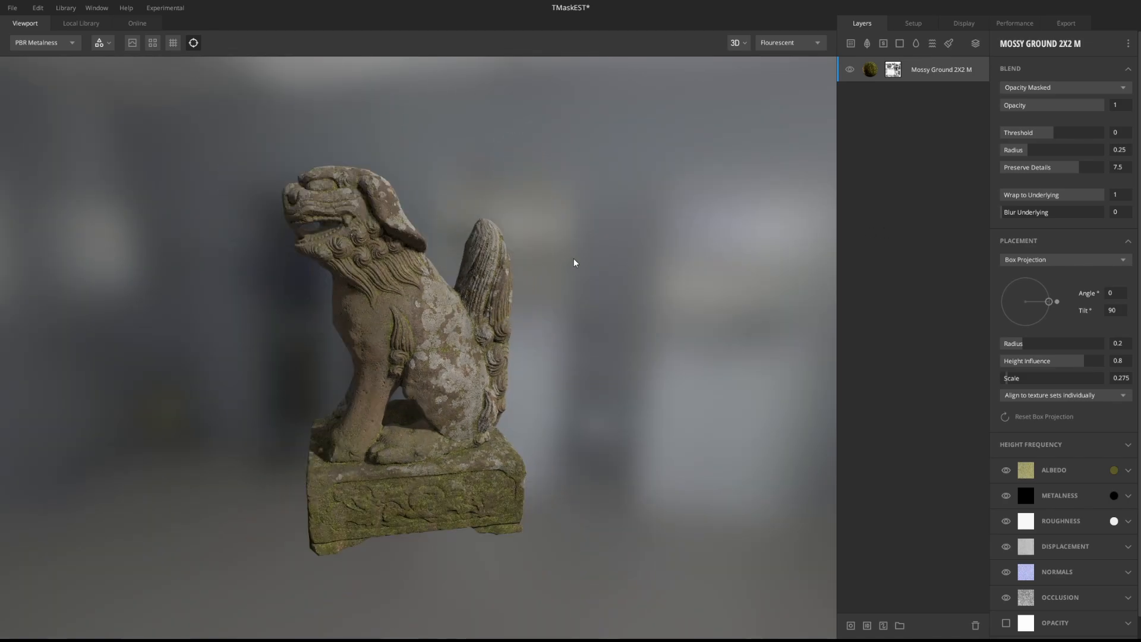
pyautogui.scroll(3, 558, 288)
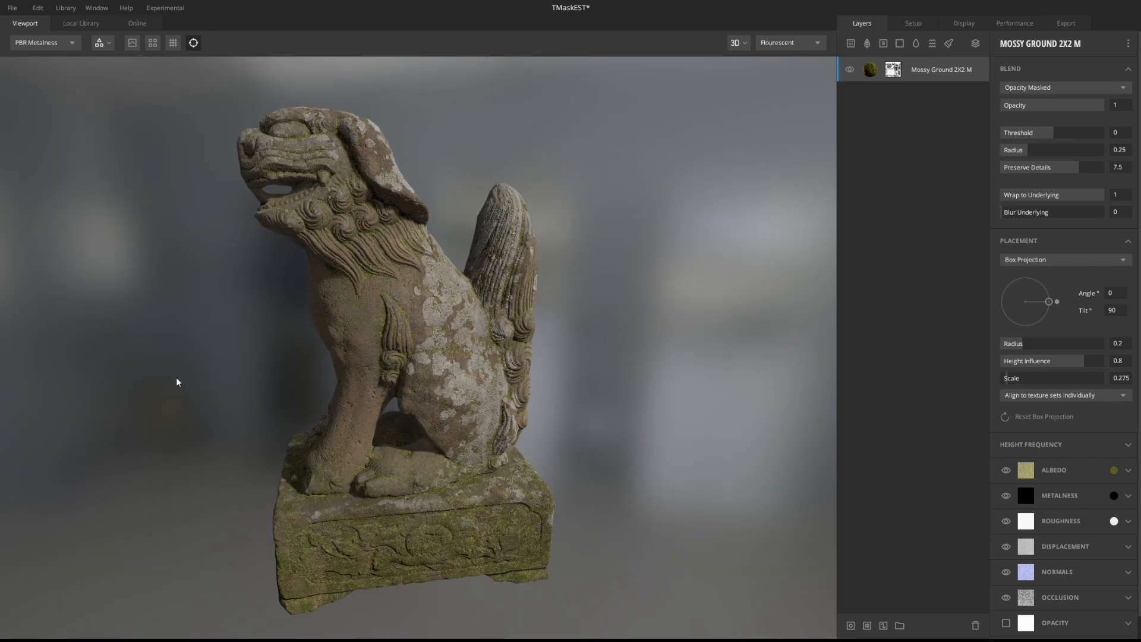